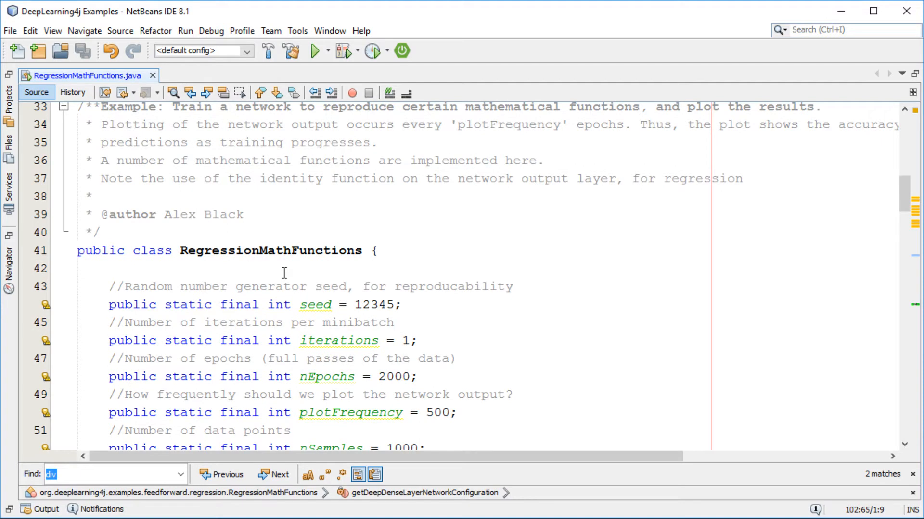
Open the SinXDivXMathFunction class used to create the function in main.
scroll(170, 292, down, 1)
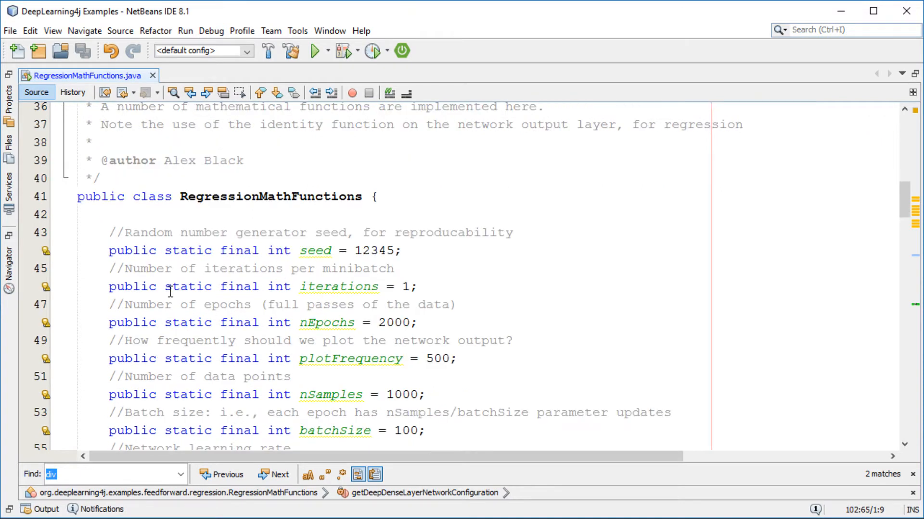
scroll(170, 292, down, 7)
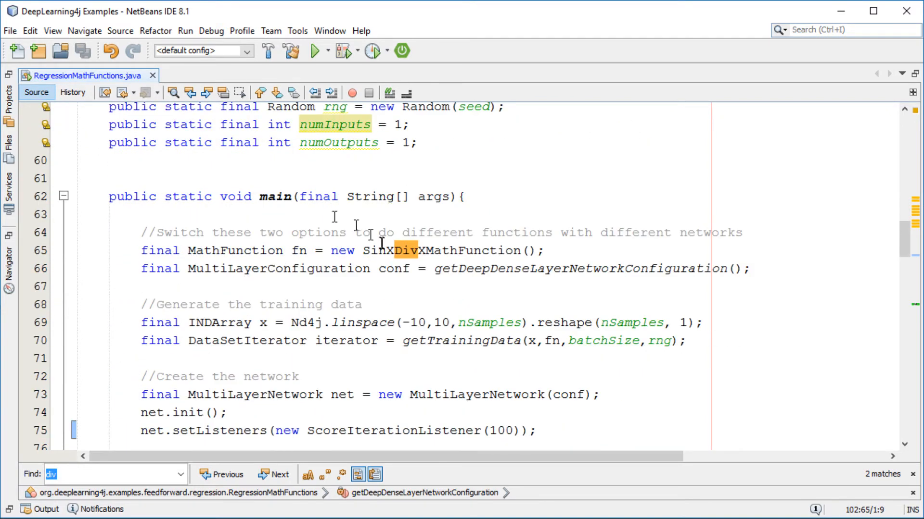
drag(365, 250, 520, 251)
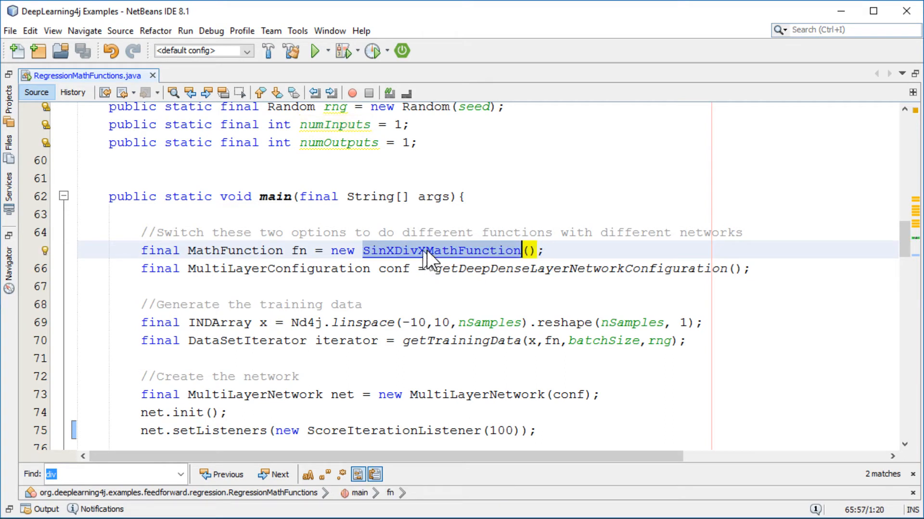
ctrl+click(426, 251)
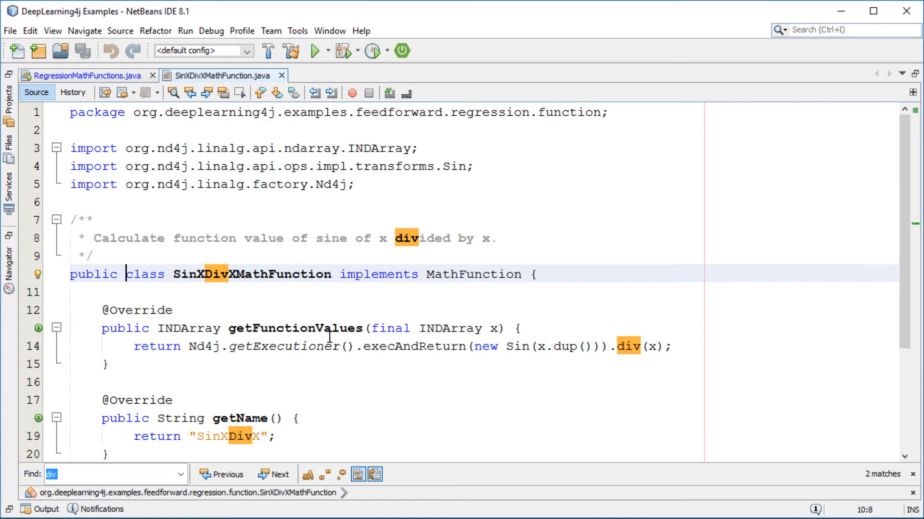
Examine the sine-divided-by-x expression in getFunctionValues, then close the SinXDivXMathFunction file.
scroll(332, 338, down, 1)
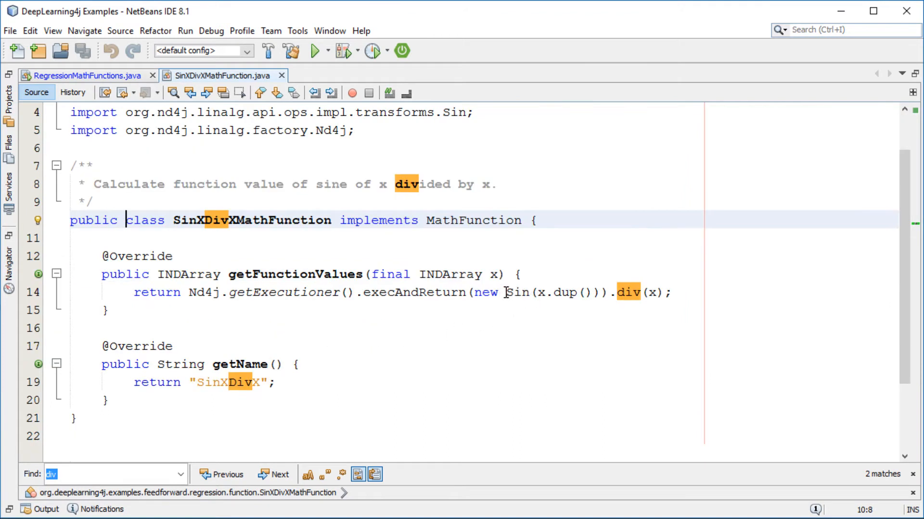
drag(508, 292, 664, 293)
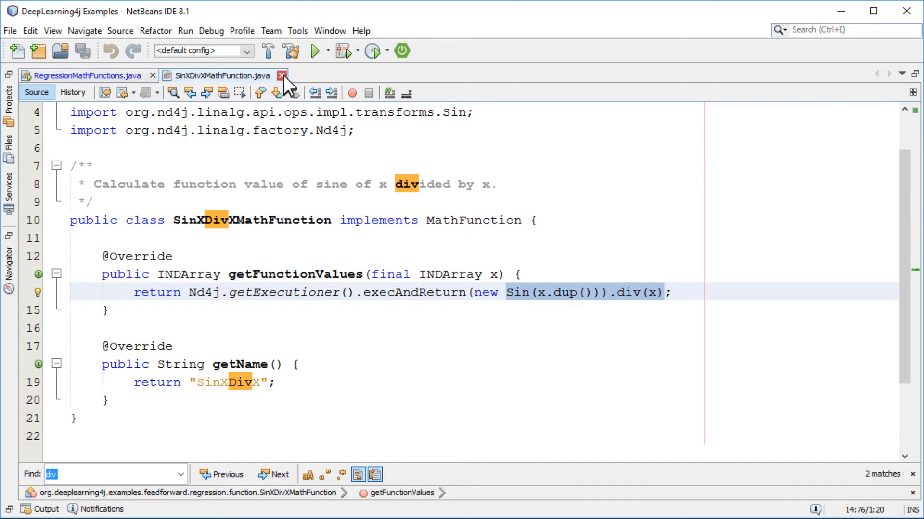
click(281, 76)
Review the nSamples setting and the -10 to 10 linspace range used to generate training data.
scroll(328, 282, down, 1)
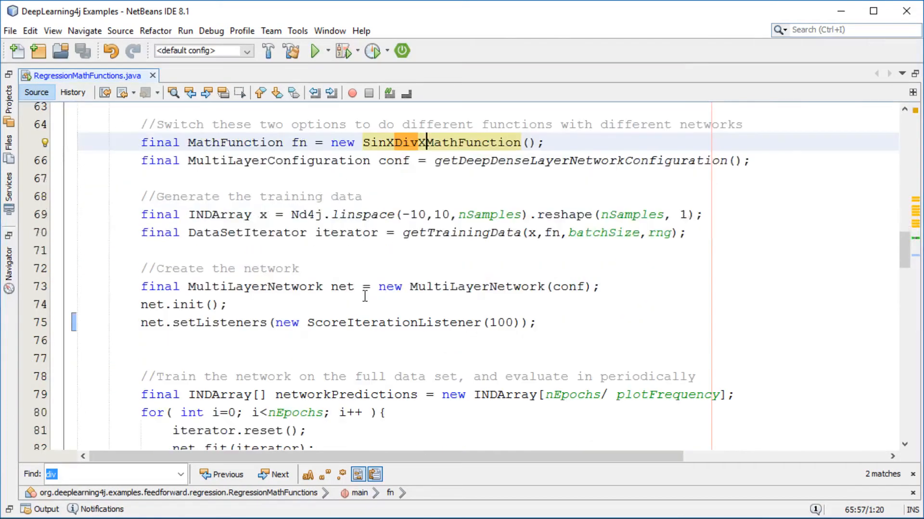
scroll(364, 295, up, 5)
scroll(366, 275, up, 1)
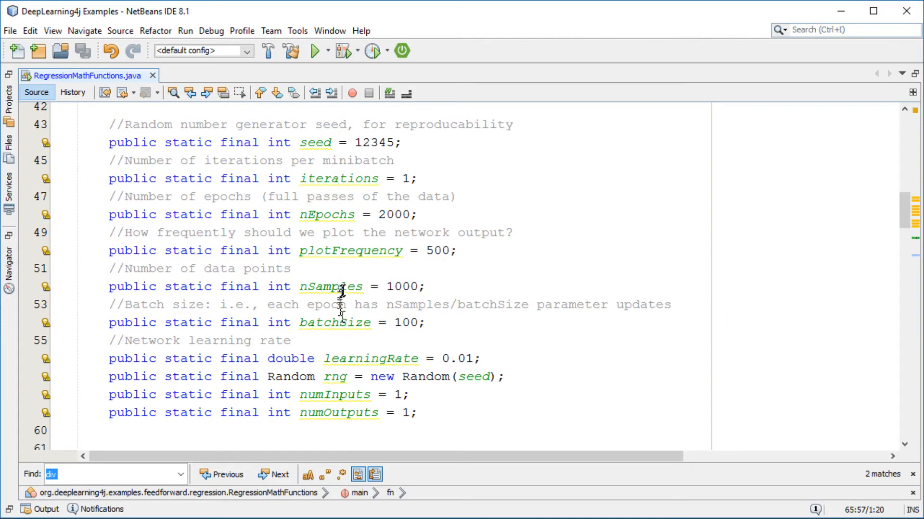
drag(302, 286, 426, 286)
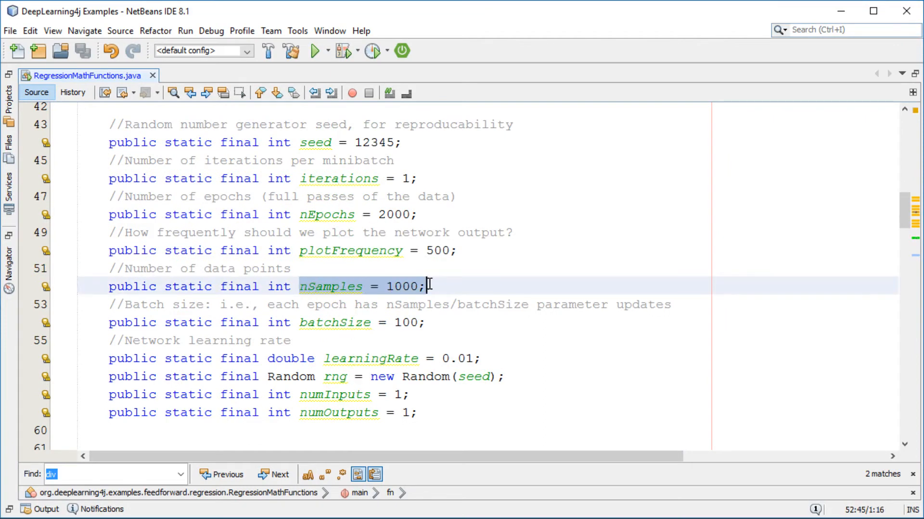
scroll(431, 291, down, 6)
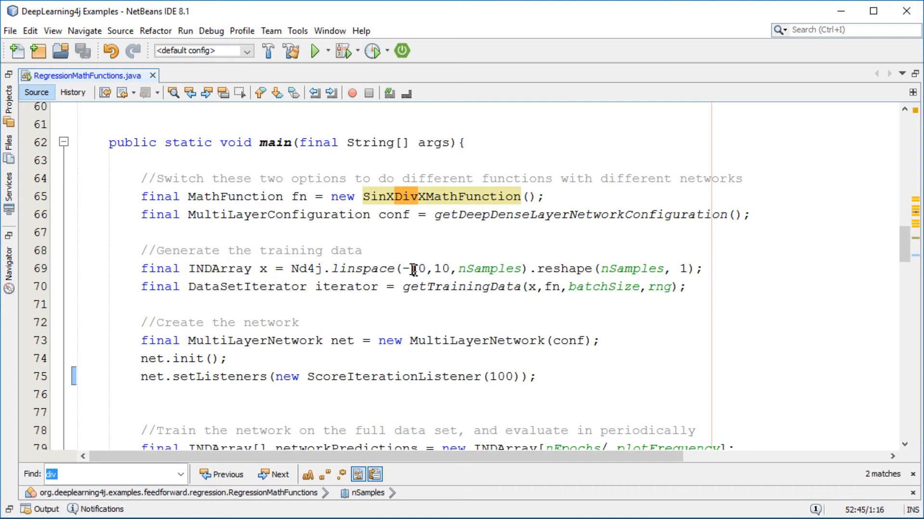
drag(402, 268, 451, 268)
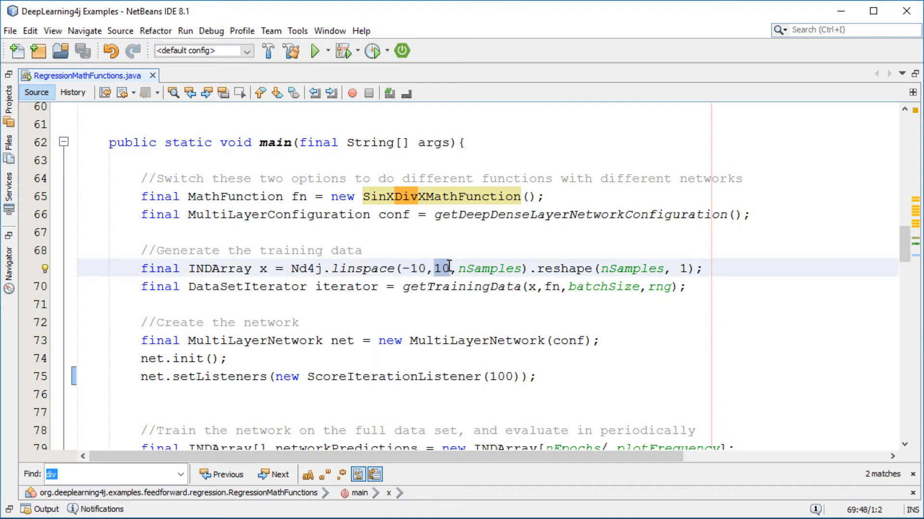
Open getDeepDenseLayerNetworkConfiguration and examine its dense layers and numHiddenNodes value.
click(537, 215)
ctrl+click(591, 214)
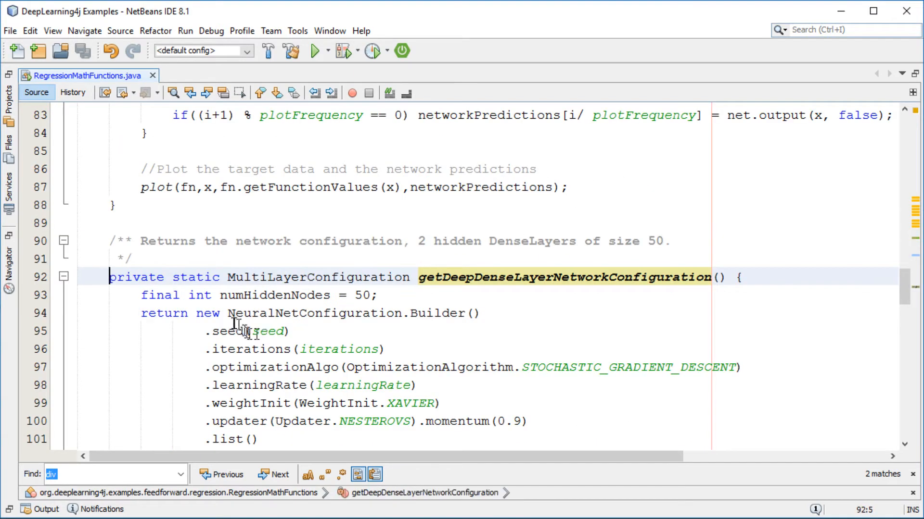
scroll(235, 323, down, 4)
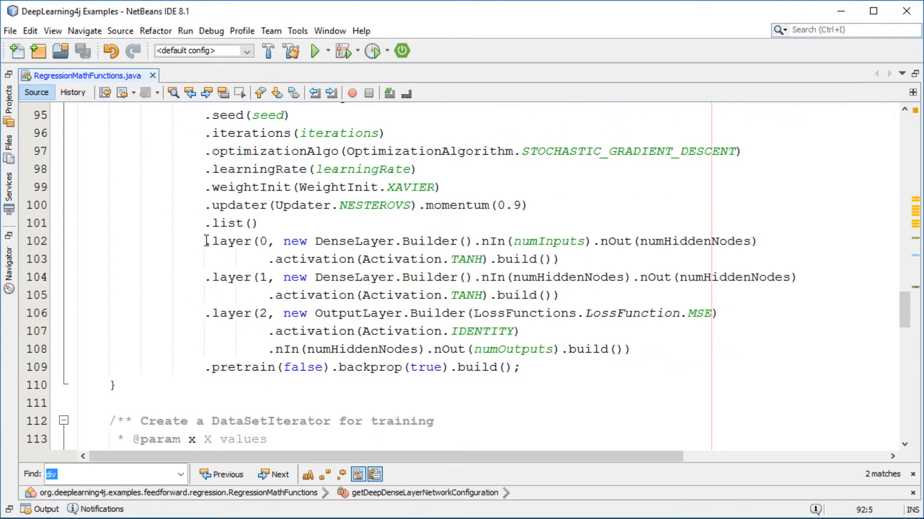
double_click(351, 241)
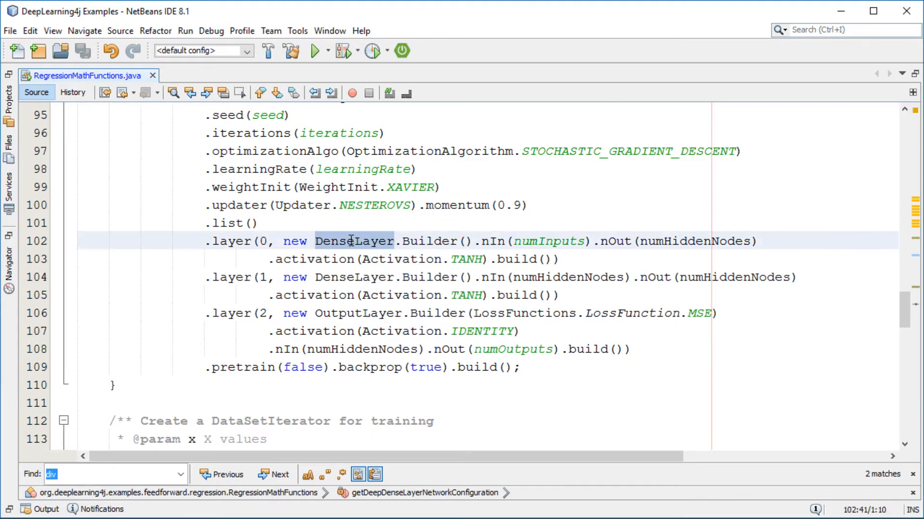
double_click(695, 241)
scroll(645, 256, up, 1)
drag(371, 133, 222, 137)
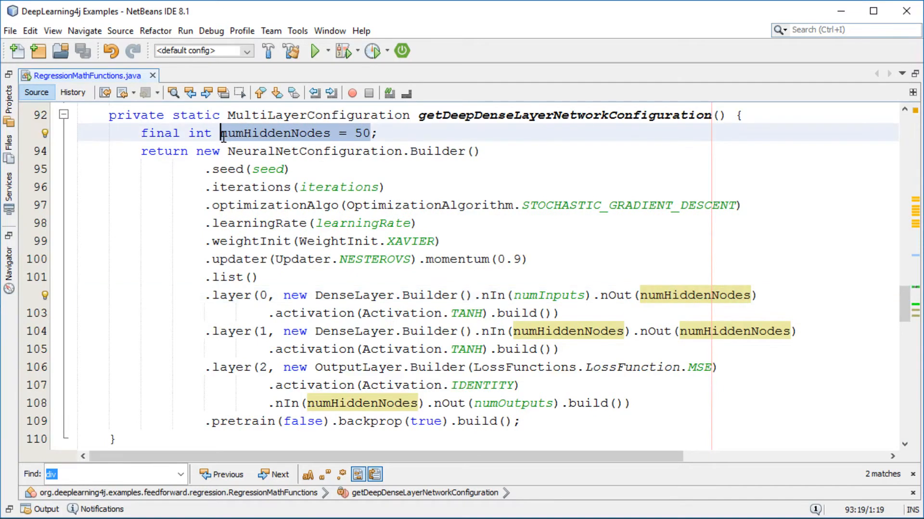
click(266, 331)
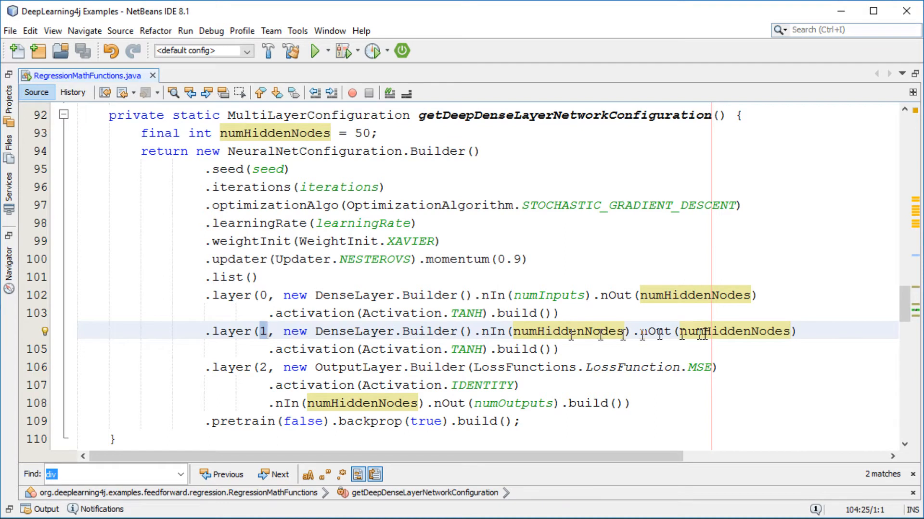
double_click(743, 332)
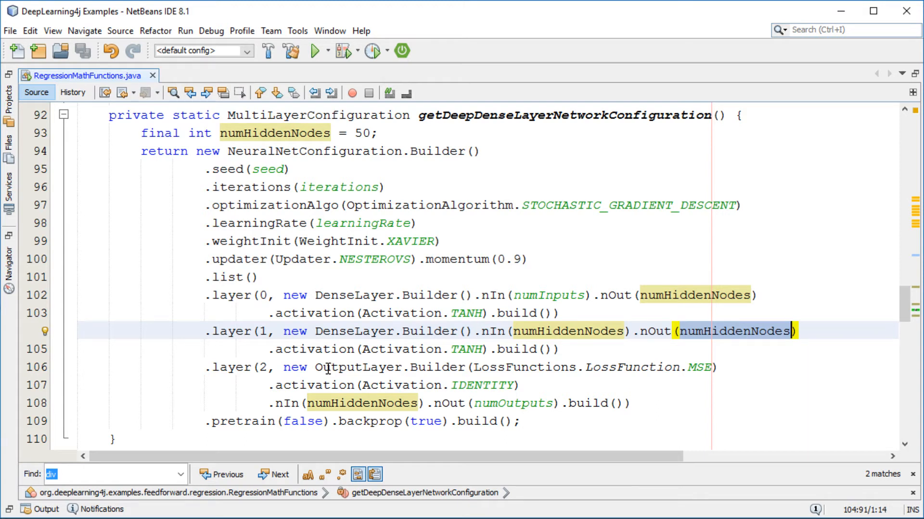
Review the network creation, training loop and plotting code in the main method.
scroll(164, 259, up, 16)
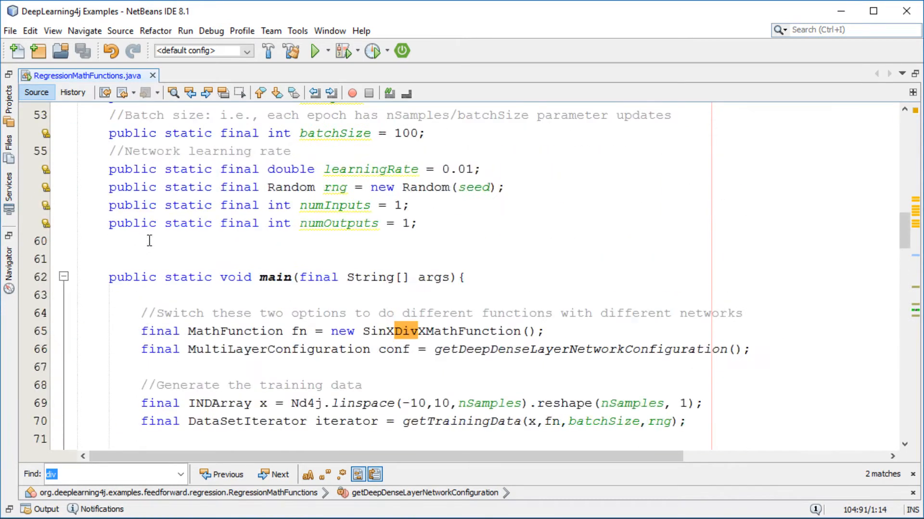
scroll(210, 264, down, 9)
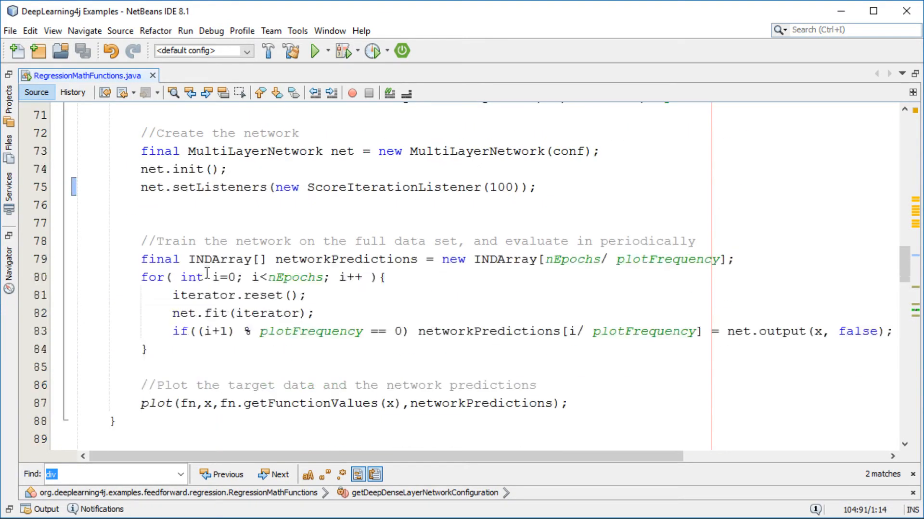
scroll(206, 262, up, 1)
drag(331, 207, 605, 211)
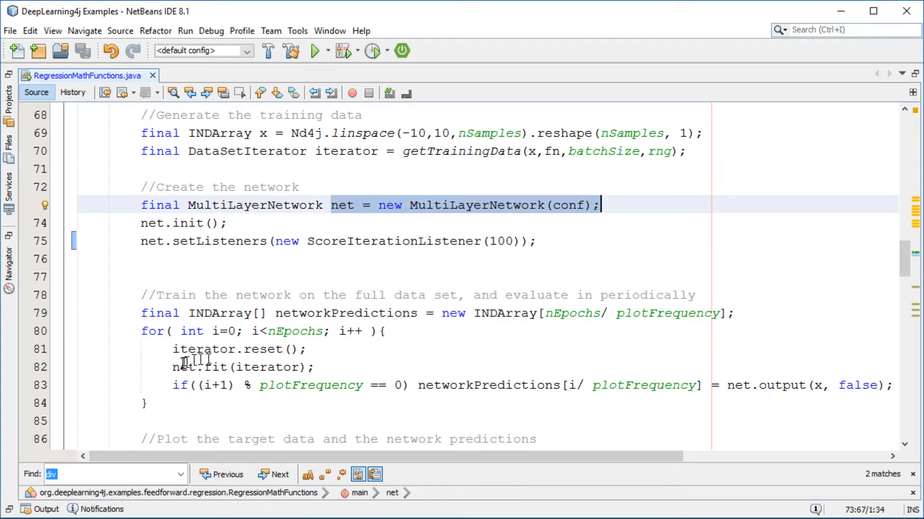
drag(172, 367, 321, 368)
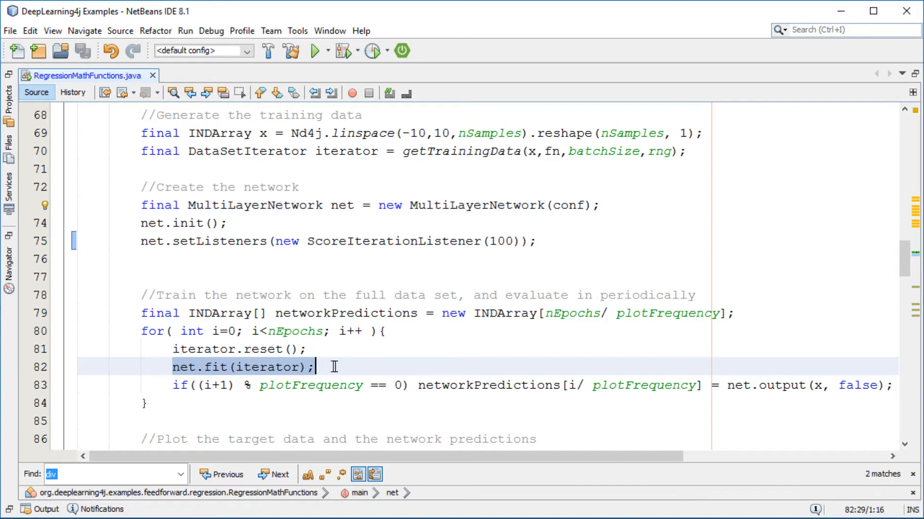
scroll(284, 346, down, 3)
drag(134, 297, 563, 297)
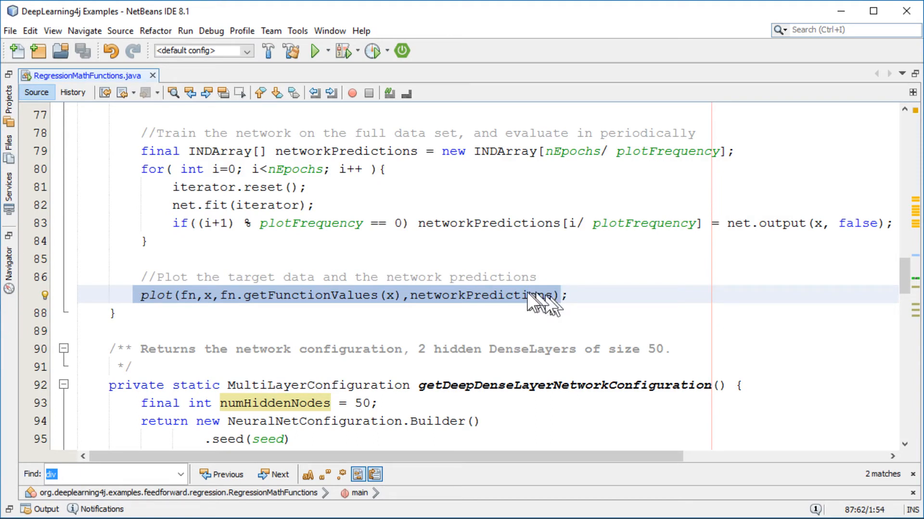
scroll(481, 295, up, 2)
drag(130, 242, 275, 357)
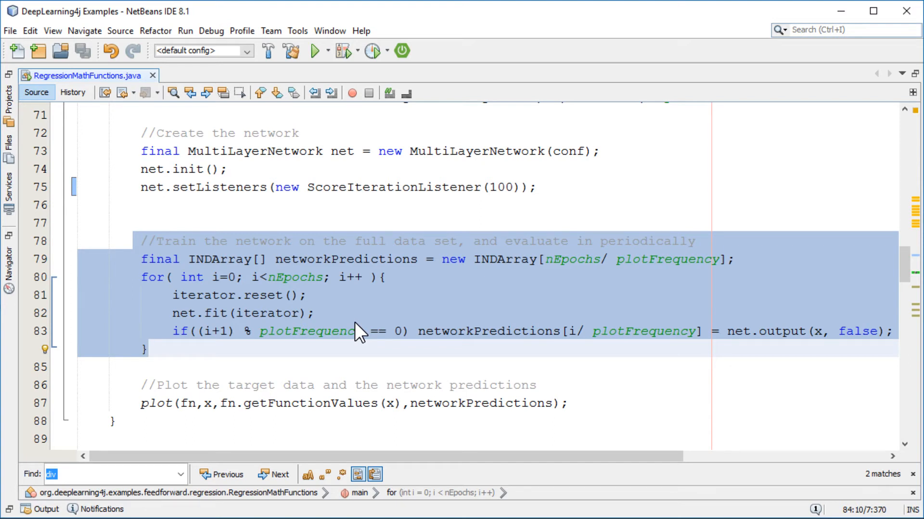
click(228, 241)
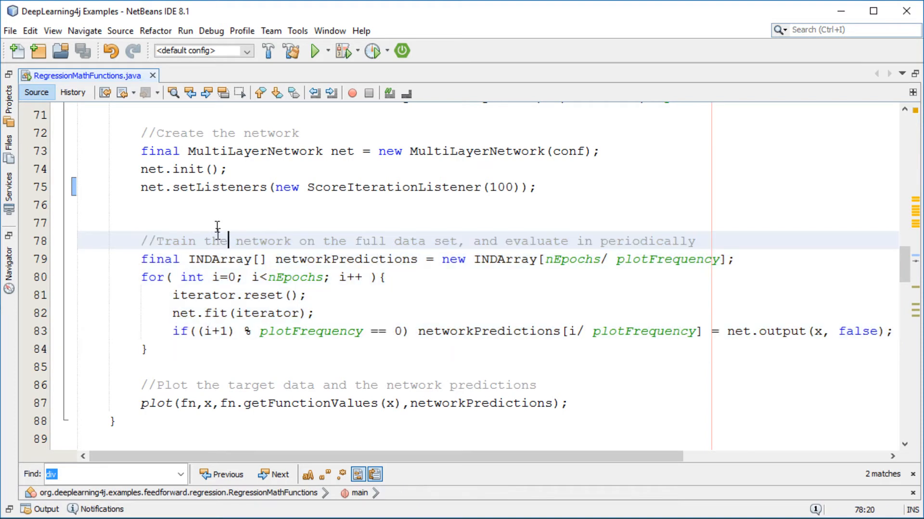
Run the RegressionMathFunctions file and inspect the training score output and the regression plot.
right_click(222, 246)
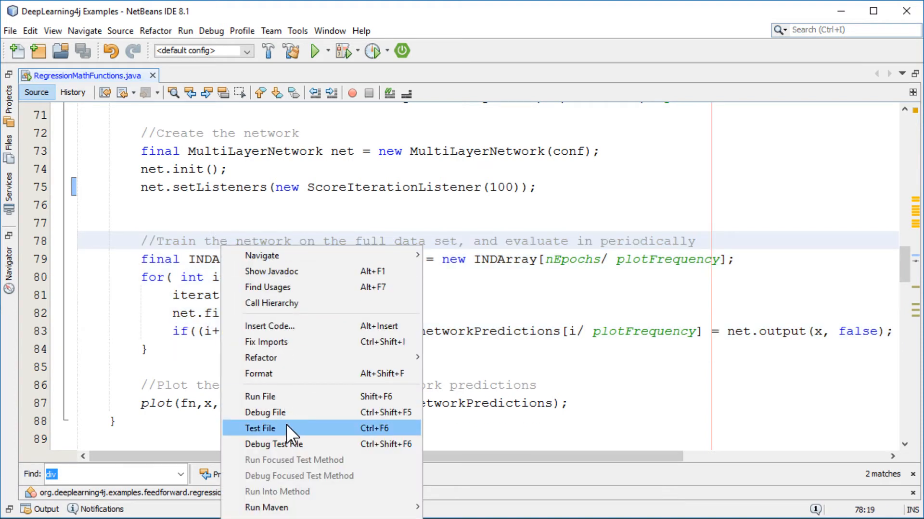
click(276, 397)
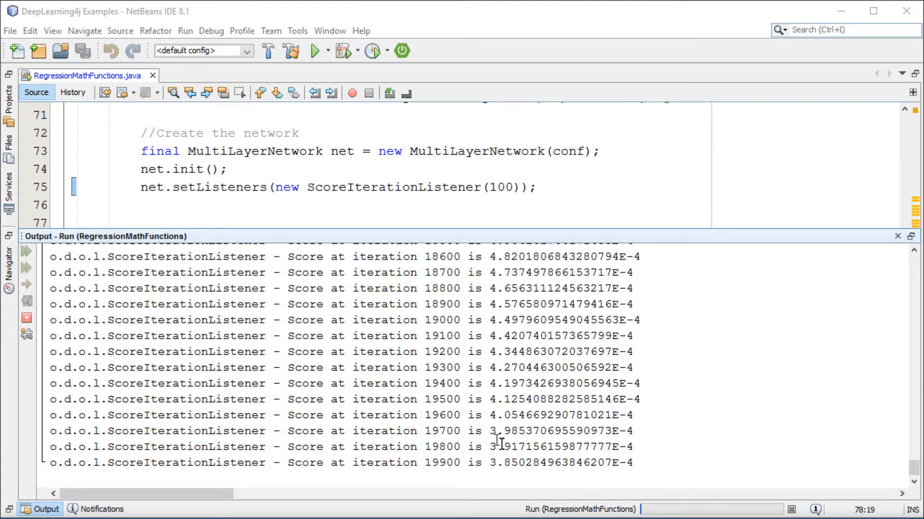
drag(487, 463, 649, 464)
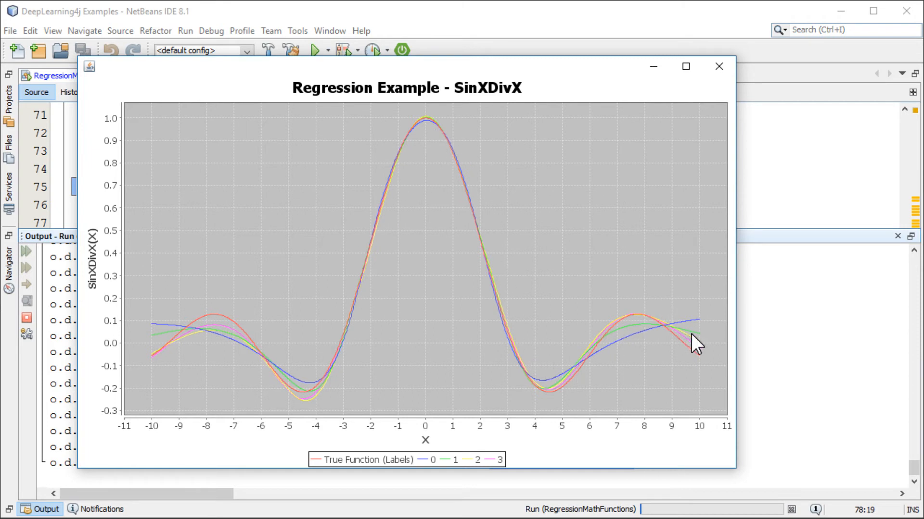
mouse_move(692, 335)
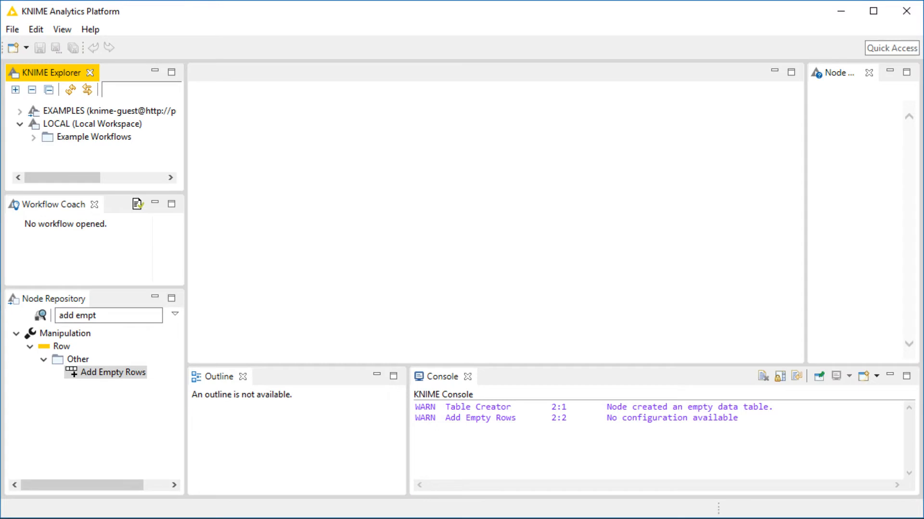
Switch to KNIME and create a new KNIME workflow named Regression in the local workspace.
click(12, 29)
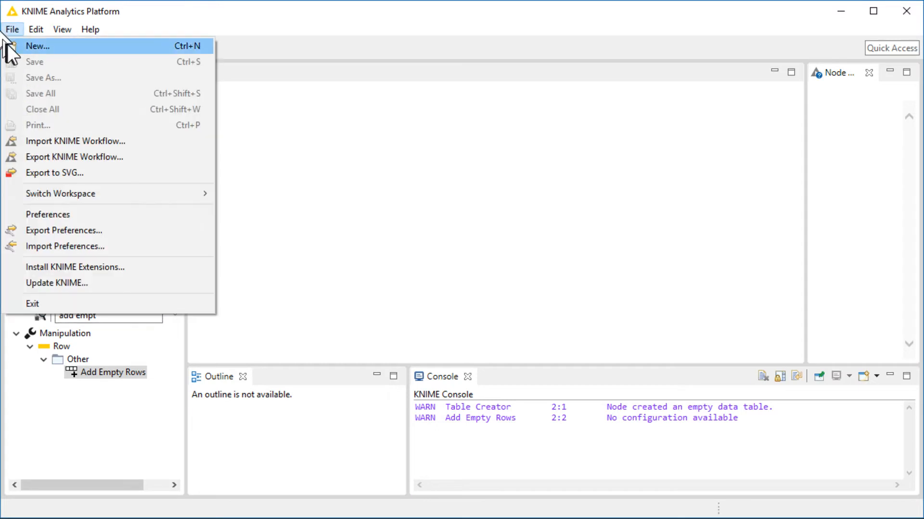
click(7, 44)
click(396, 158)
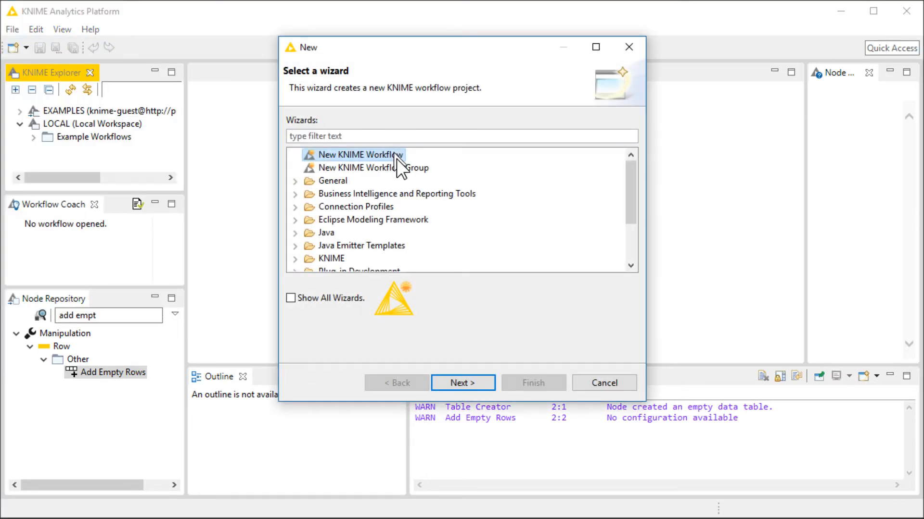
click(471, 388)
drag(501, 135, 323, 139)
text(Regression)
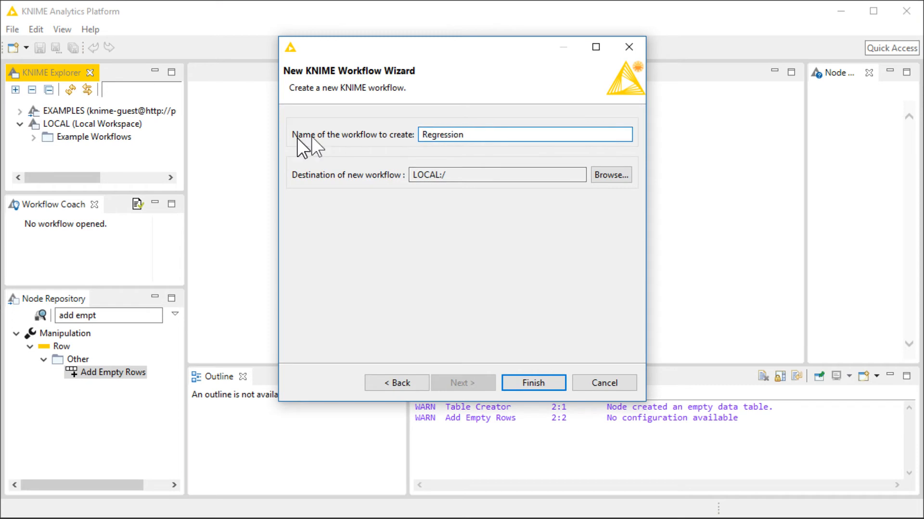
click(530, 383)
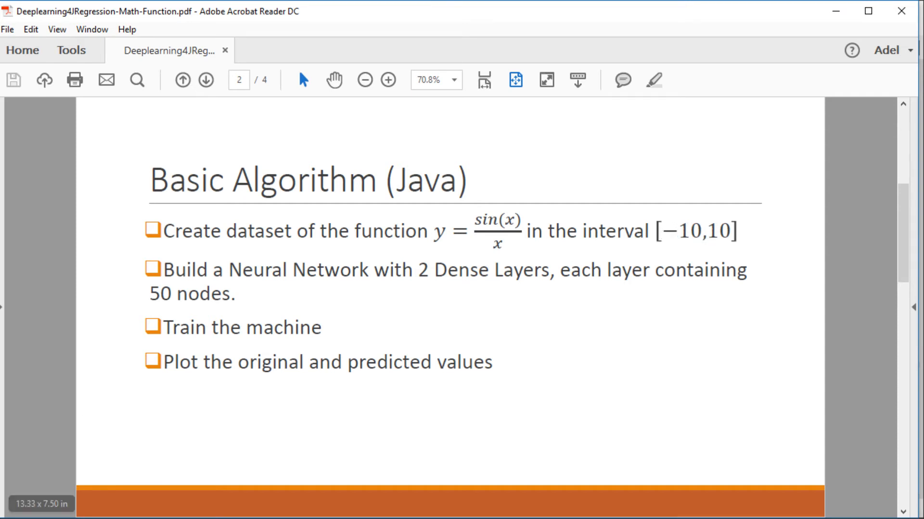
Switch back to KNIME and add a Table Creator node to the Regression workflow.
click(116, 518)
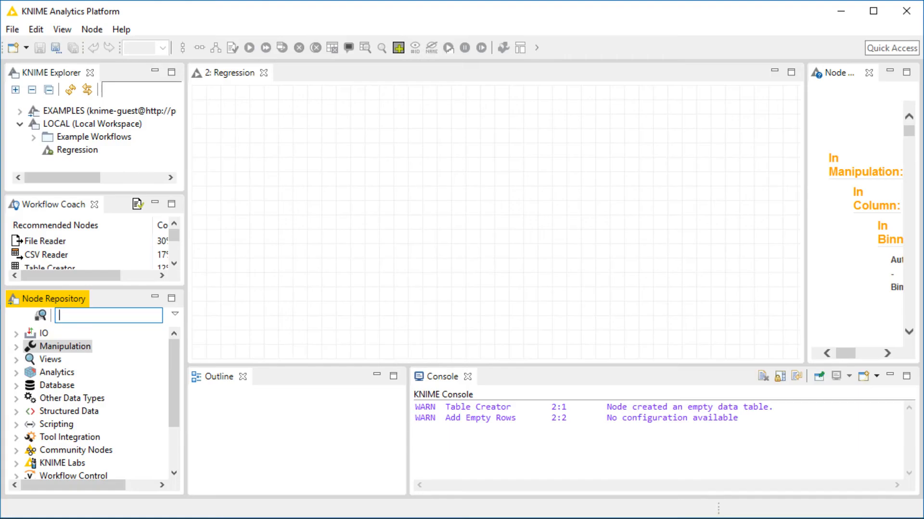
click(99, 315)
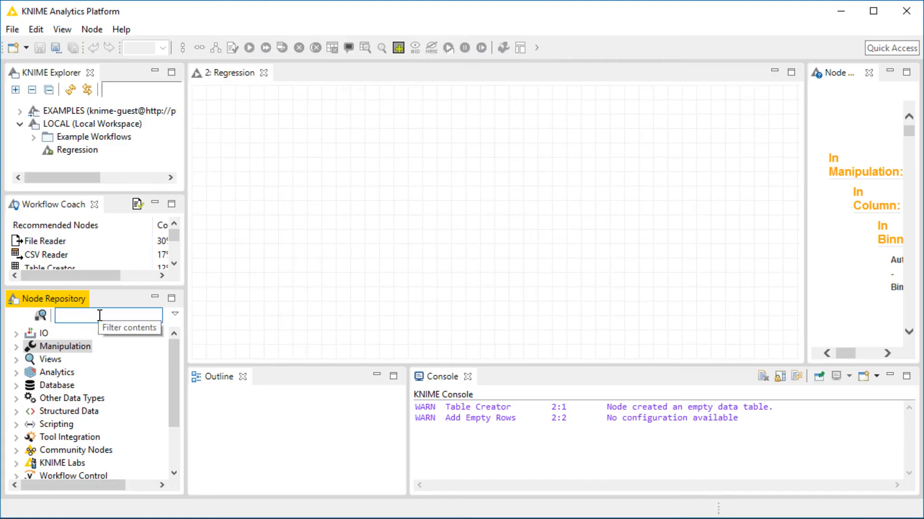
text(tra)
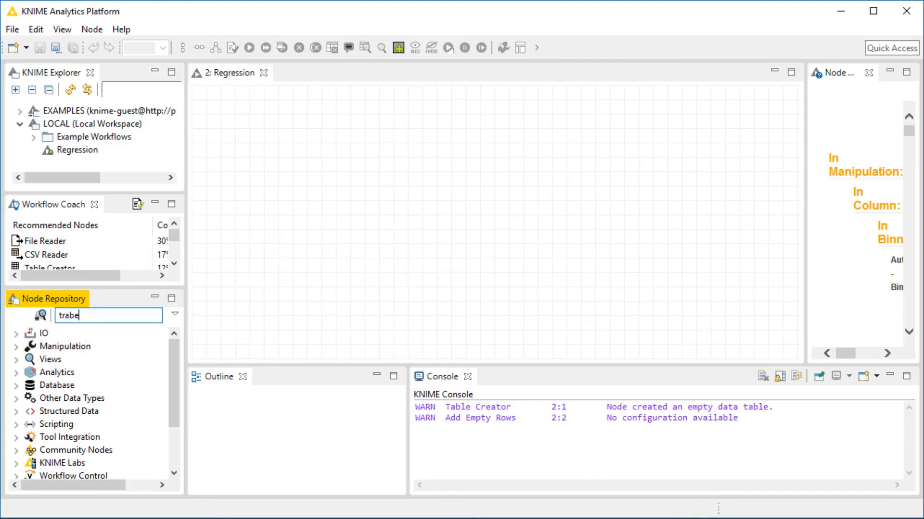
text(be)
key(BackSpace)
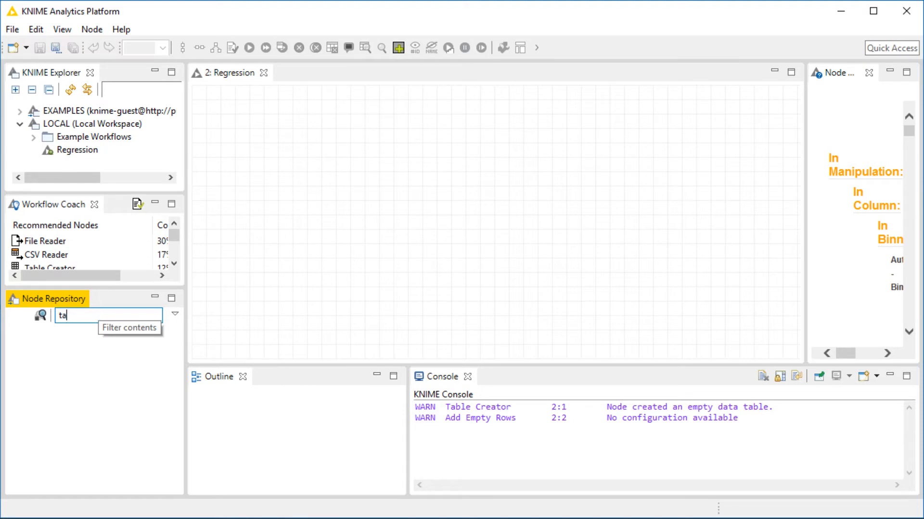
text(cr)
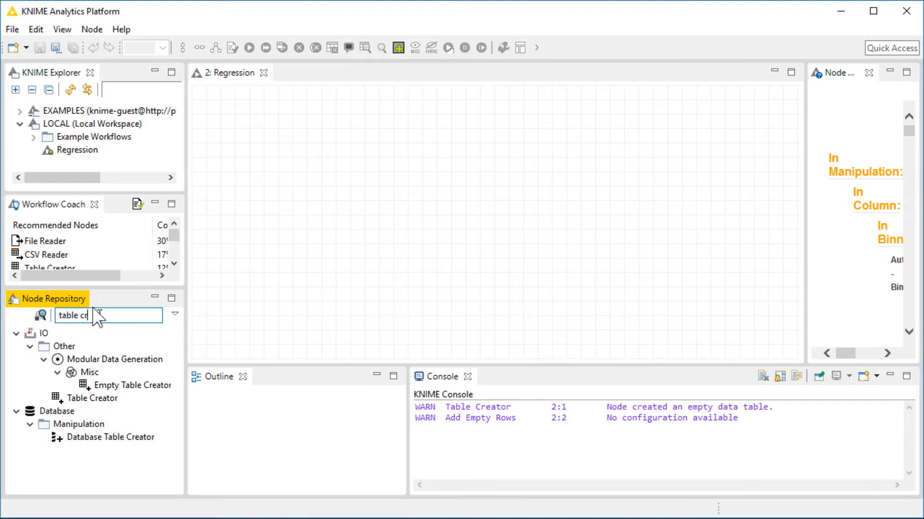
drag(95, 404, 253, 131)
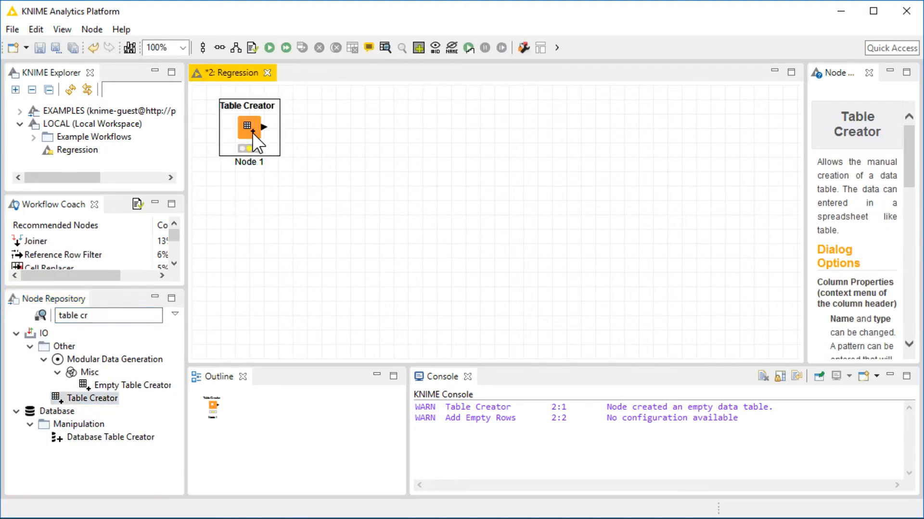
In the Table Creator settings, define the first column named x with type Number (double).
double_click(250, 128)
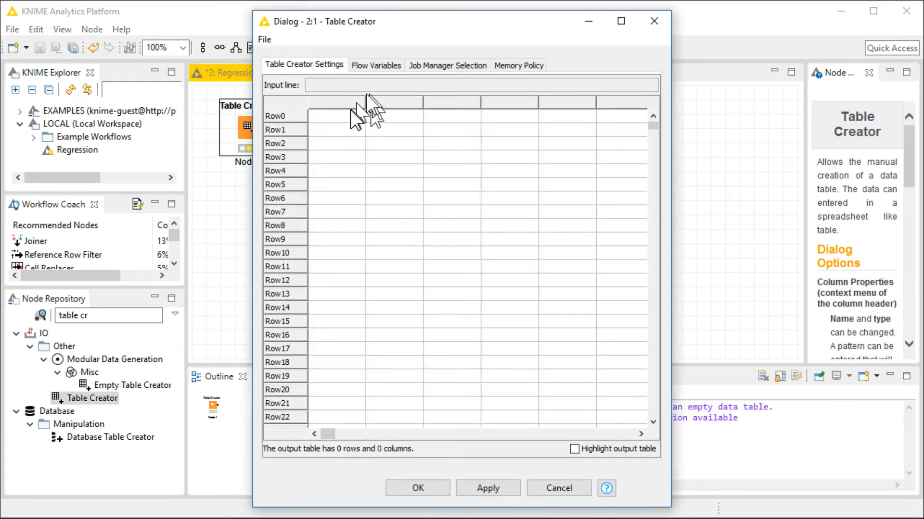
double_click(345, 101)
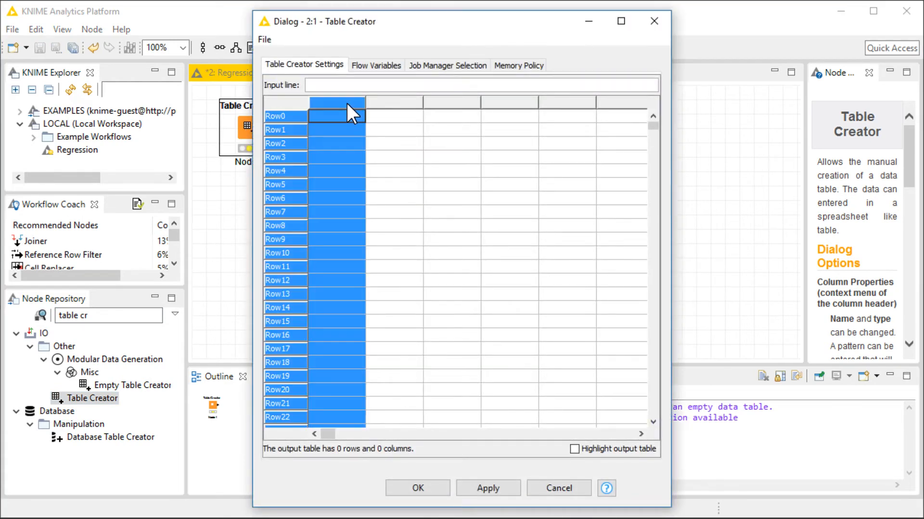
drag(356, 69, 171, 58)
double_click(220, 108)
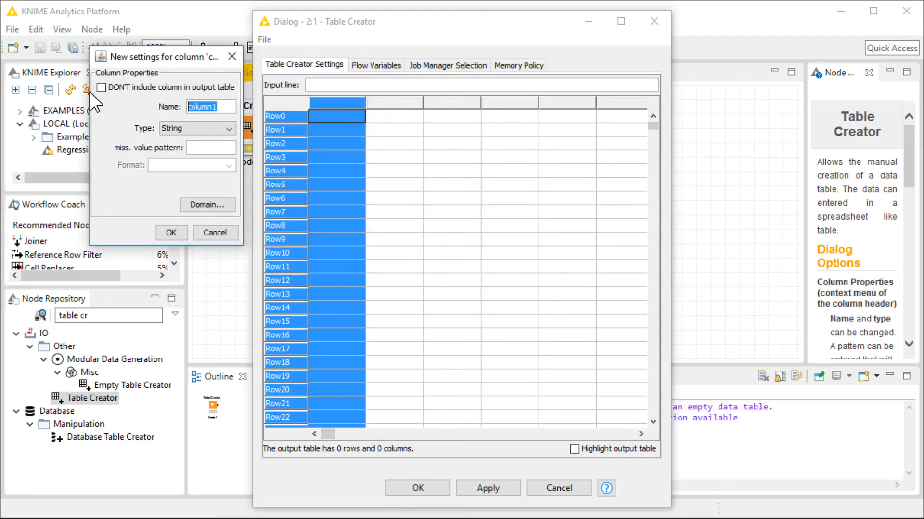
text(x)
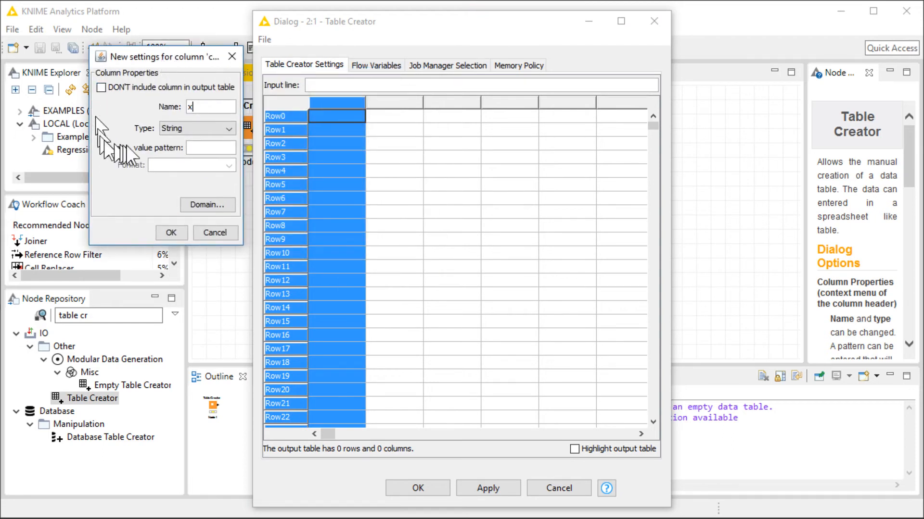
click(186, 129)
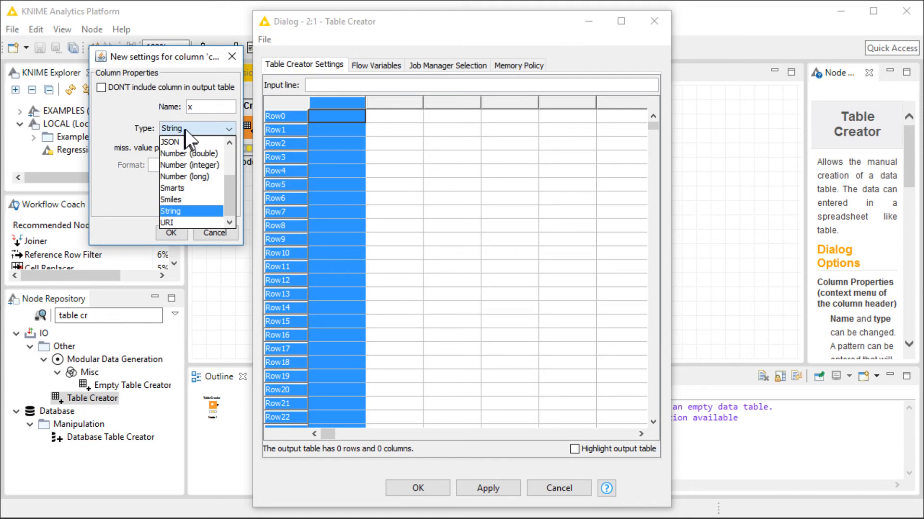
click(193, 153)
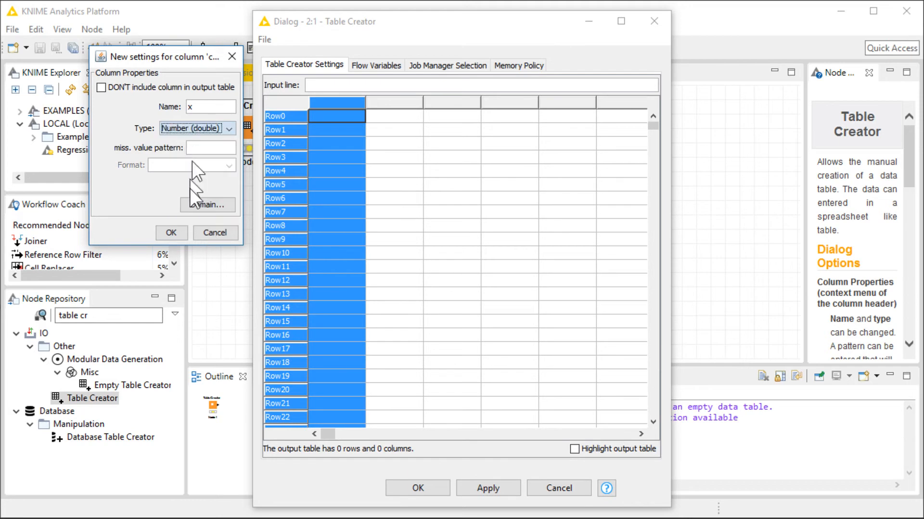
click(164, 235)
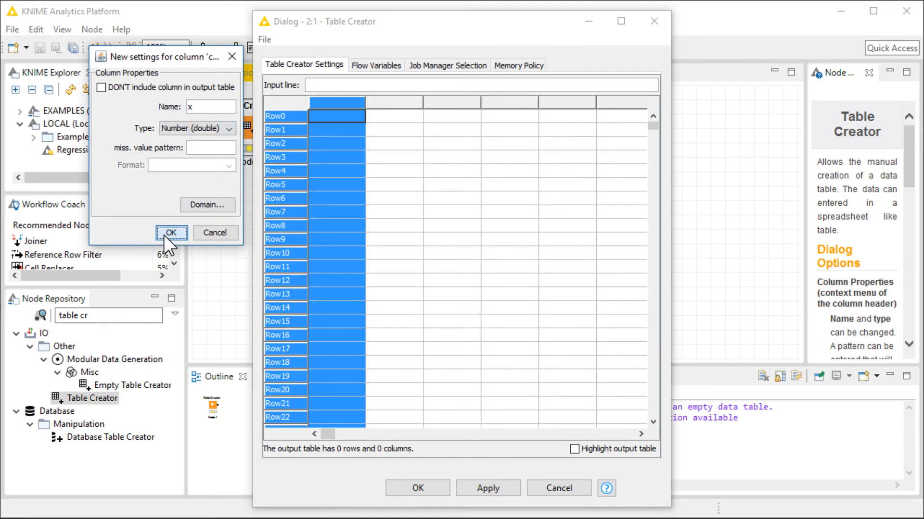
Define a second column named sinxdivx with type Number (double) and confirm the Table Creator settings.
click(391, 100)
double_click(391, 99)
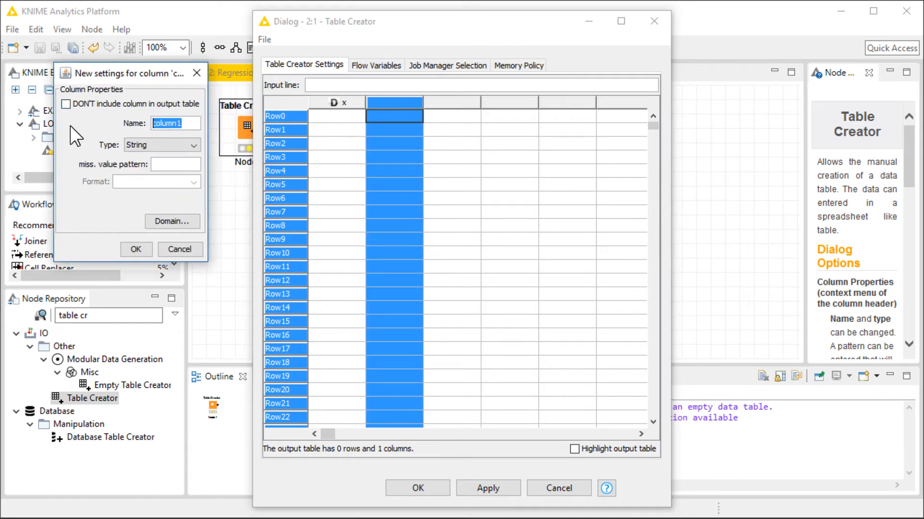
text(sinxdivx)
click(129, 250)
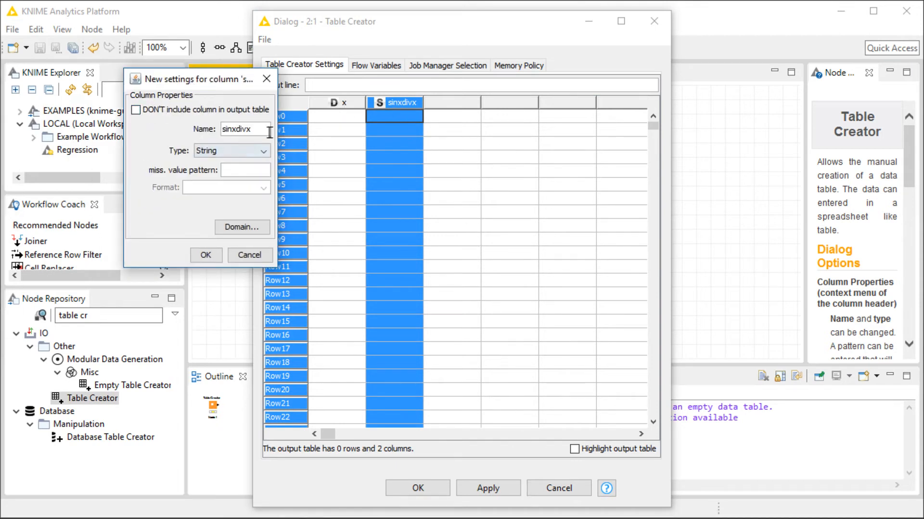
click(262, 150)
click(228, 176)
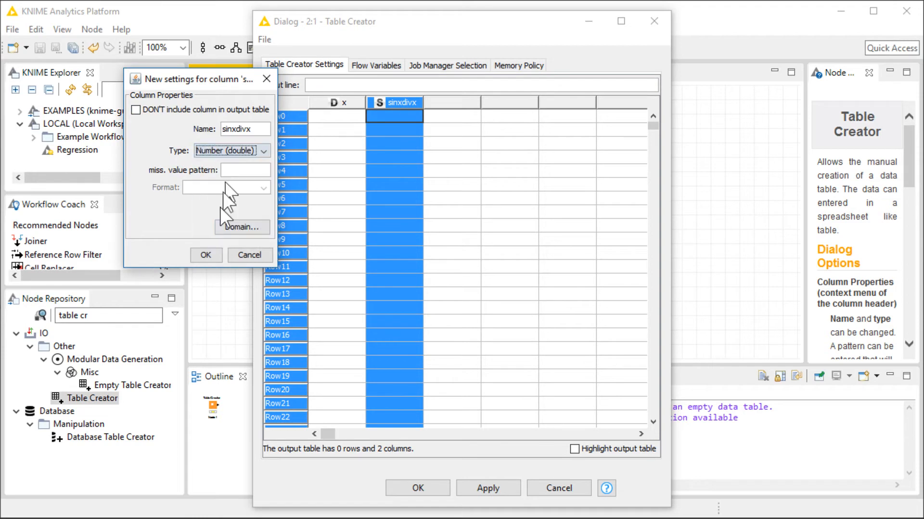
click(206, 254)
click(423, 484)
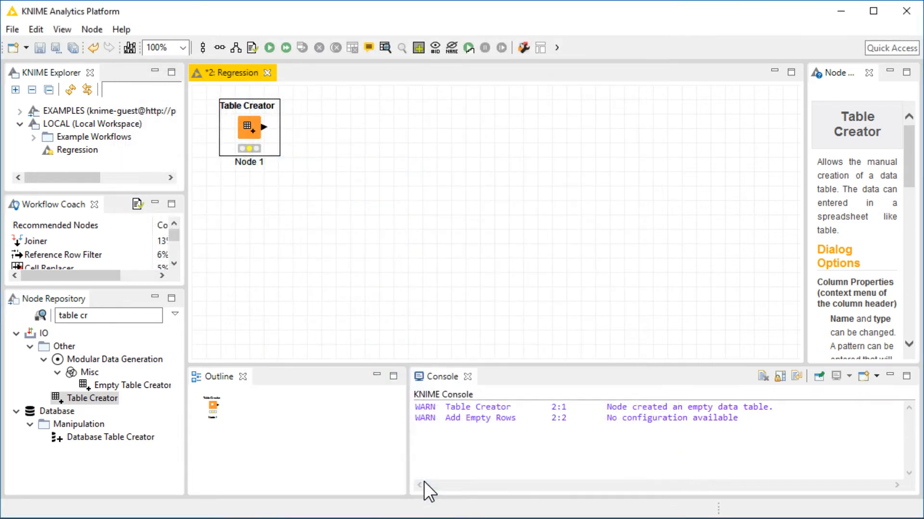
Execute the Table Creator node.
right_click(244, 117)
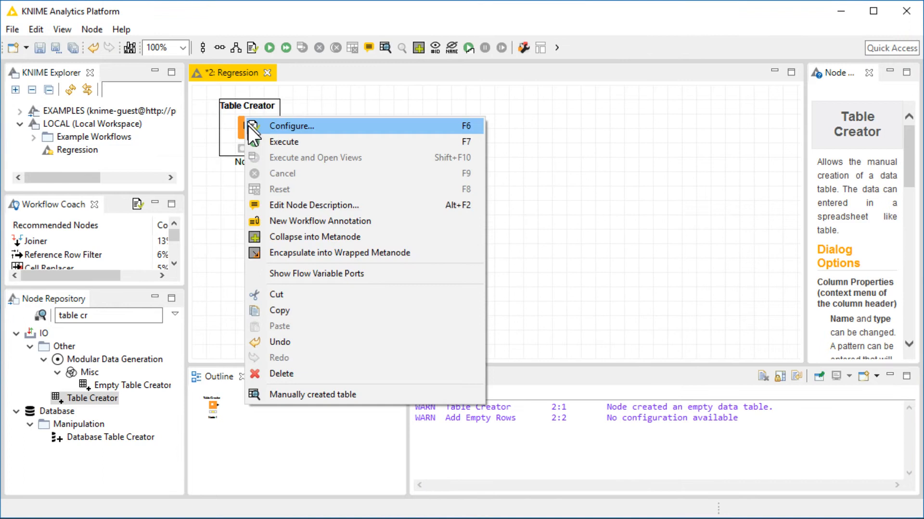
click(288, 139)
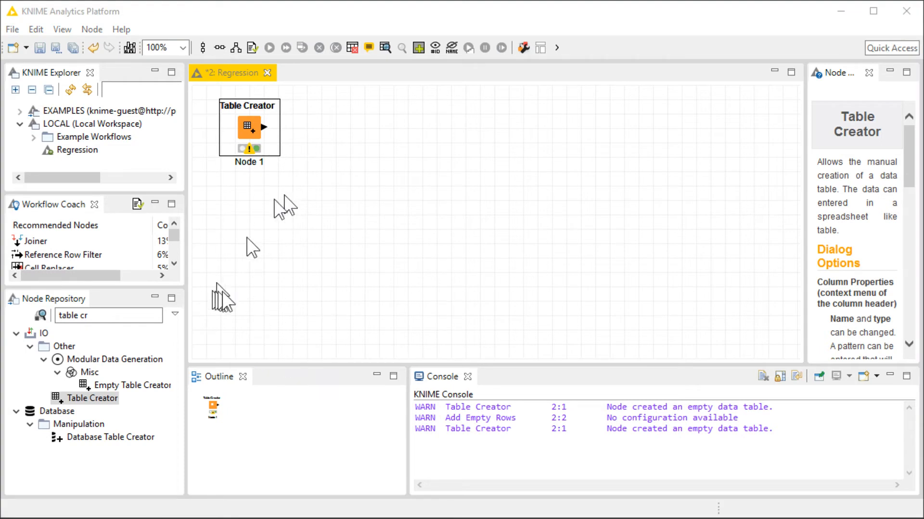
Add an Add Empty Rows node and connect the Table Creator output to it.
click(120, 317)
key(ctrl+a)
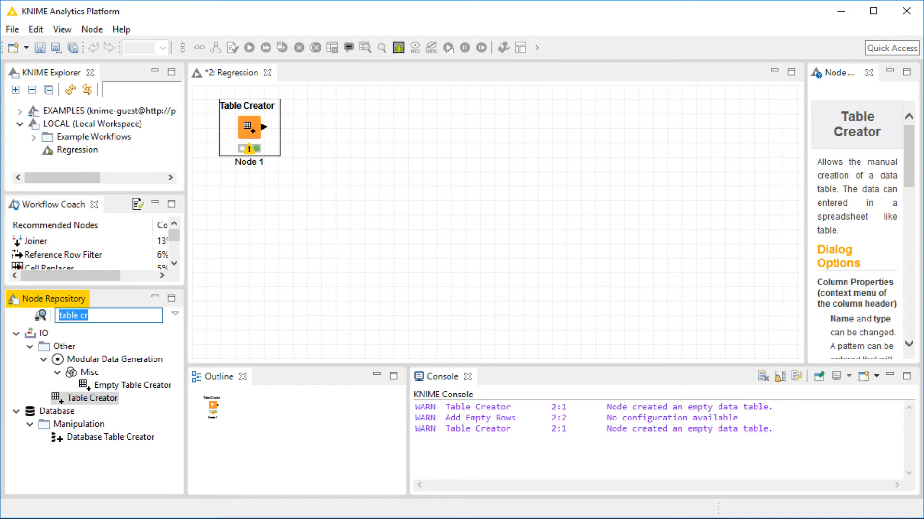
drag(120, 315, 11, 314)
text(add emp)
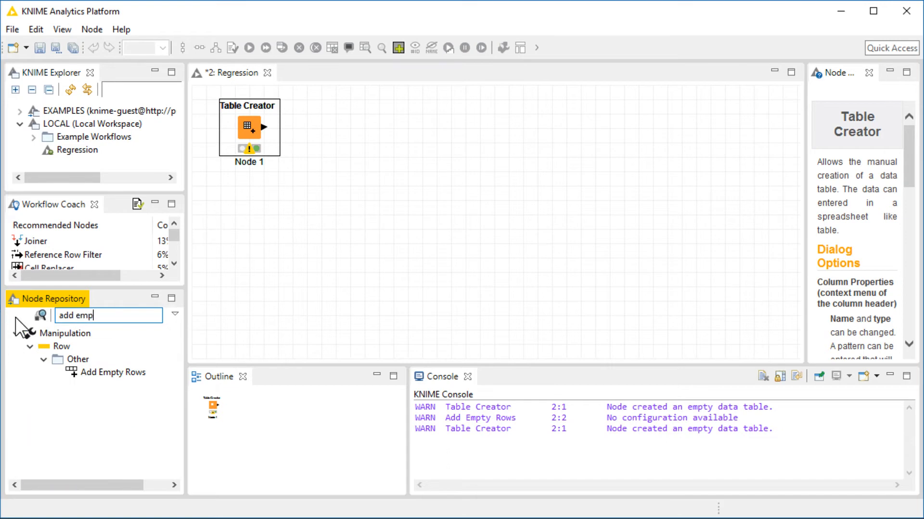
drag(115, 373, 376, 130)
drag(263, 127, 307, 131)
Configure Add Empty Rows to add 1000 additional rows, filling Double values with 0 instead of missing.
double_click(307, 131)
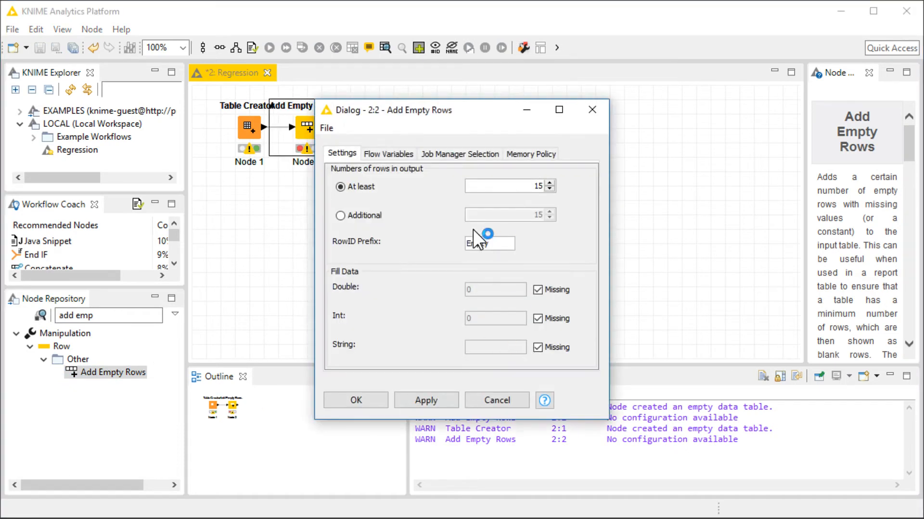
click(380, 215)
double_click(476, 215)
text(1000)
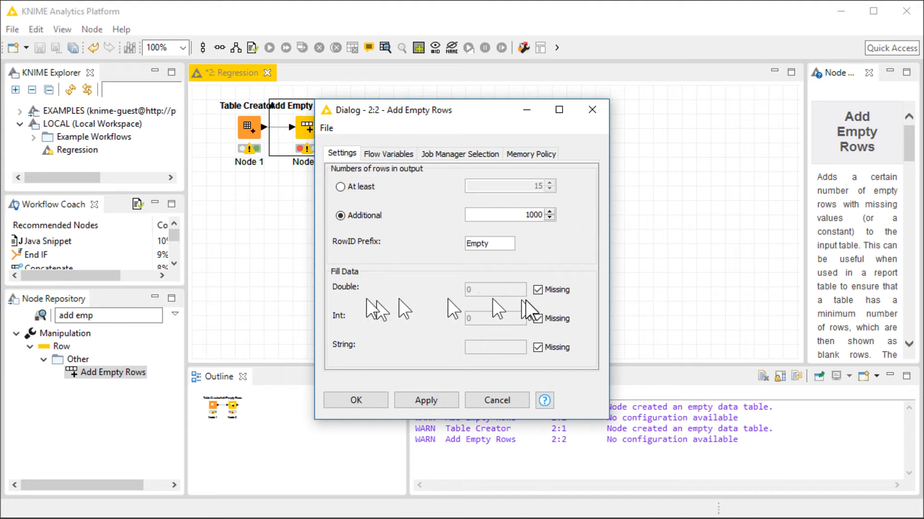
click(537, 289)
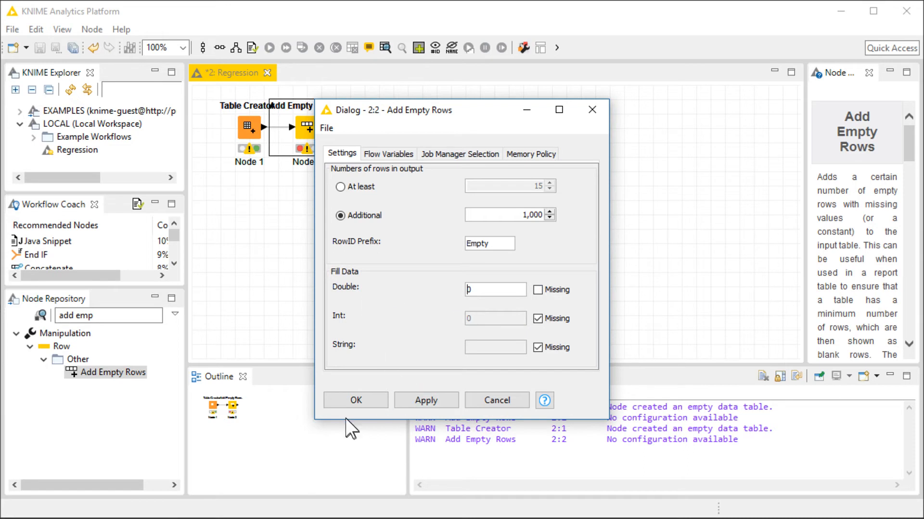
click(359, 400)
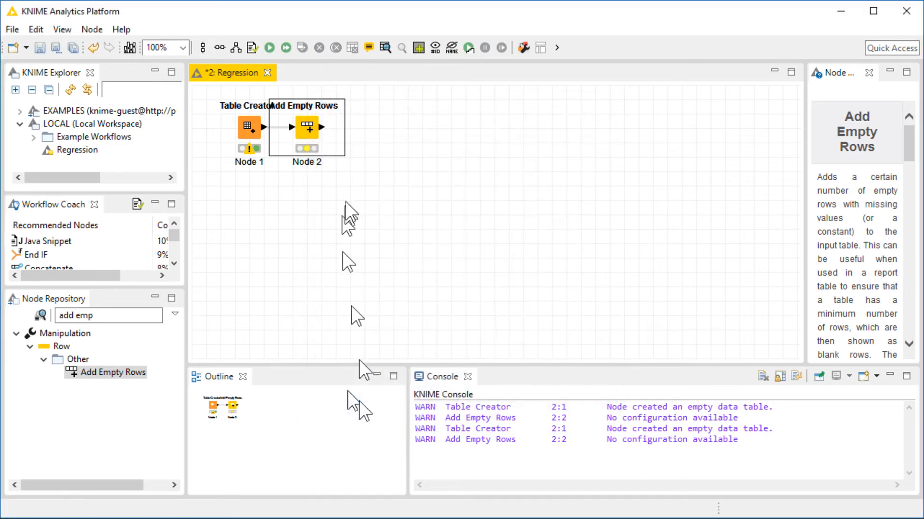
Execute the Add Empty Rows node and inspect its output table.
right_click(305, 136)
click(330, 161)
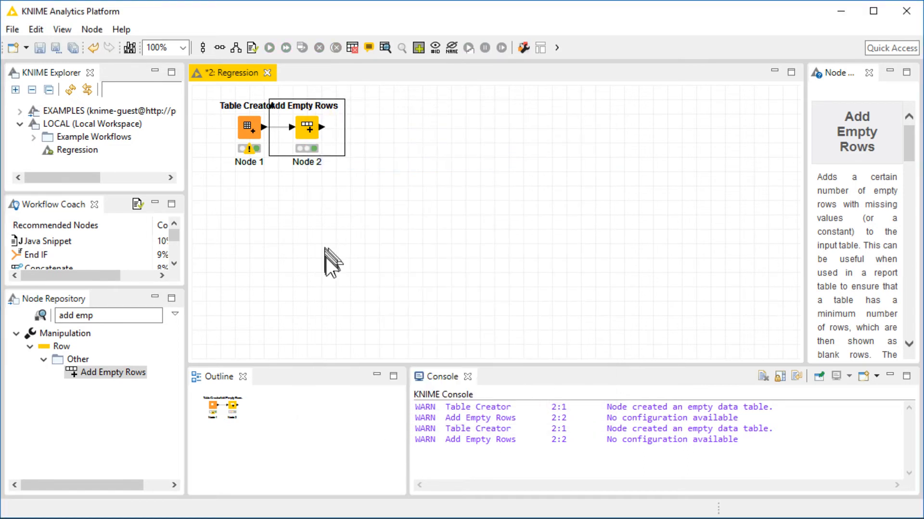
right_click(309, 128)
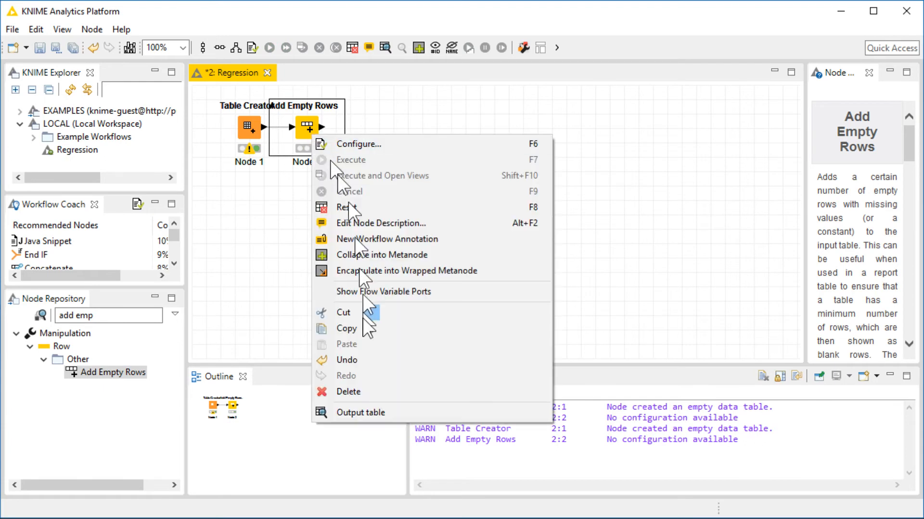
click(368, 410)
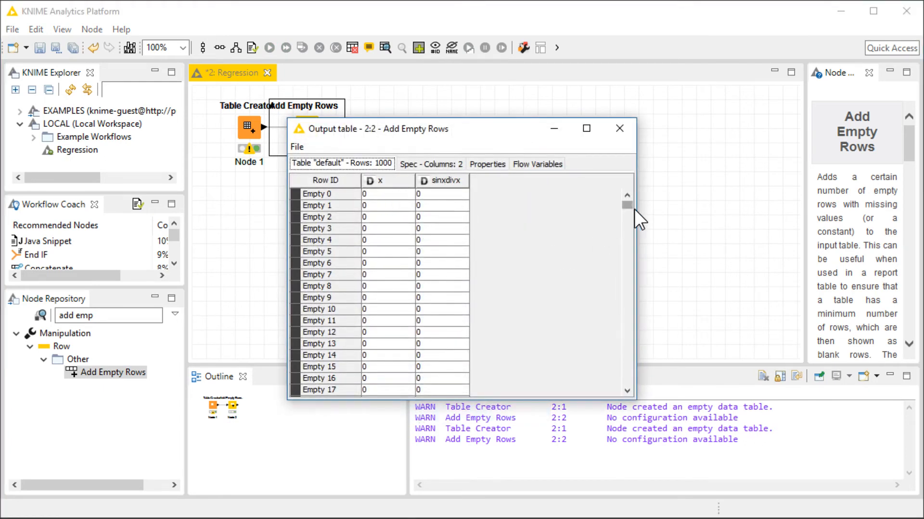
drag(628, 207, 623, 145)
click(621, 129)
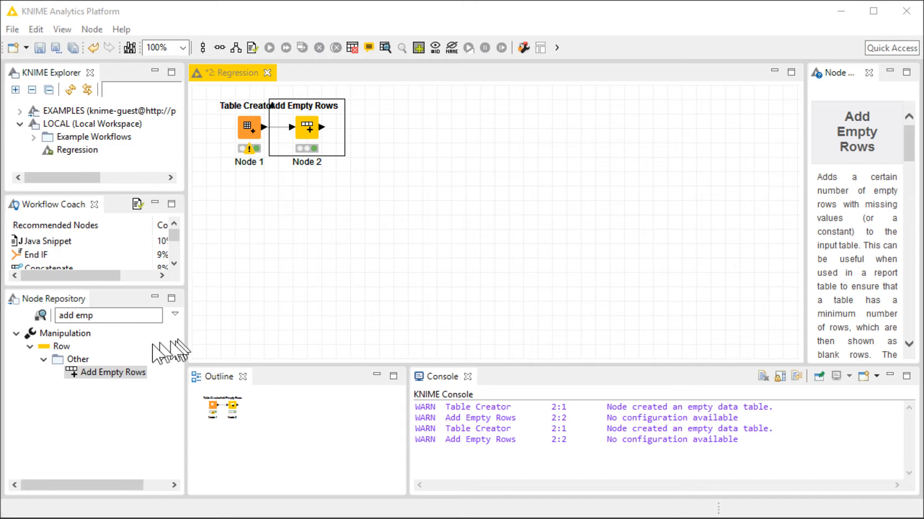
Add a Java Snippet node and connect the Add Empty Rows output to it.
click(113, 316)
drag(113, 317, 42, 316)
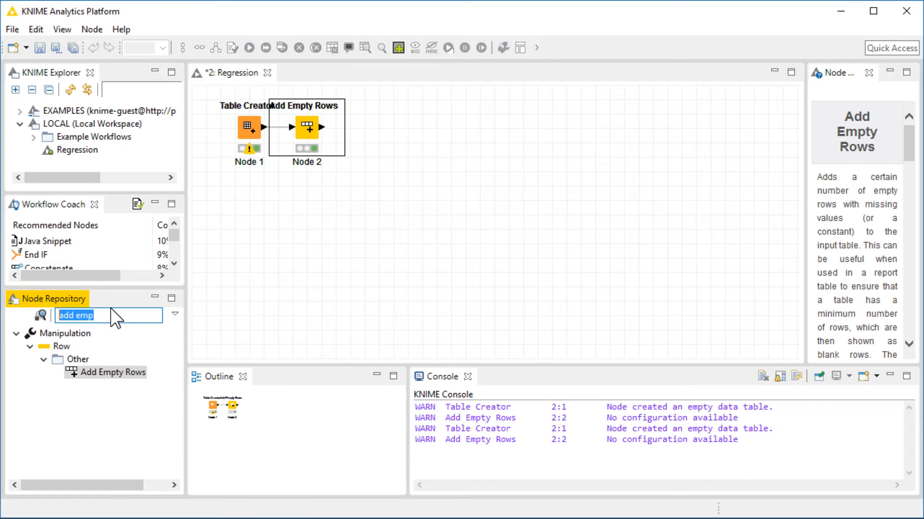
text(java)
drag(96, 411, 431, 139)
drag(321, 127, 392, 125)
In the Java Snippet, declare custom variables double x_cal = -10d and double inc = 20/1000d.
double_click(391, 125)
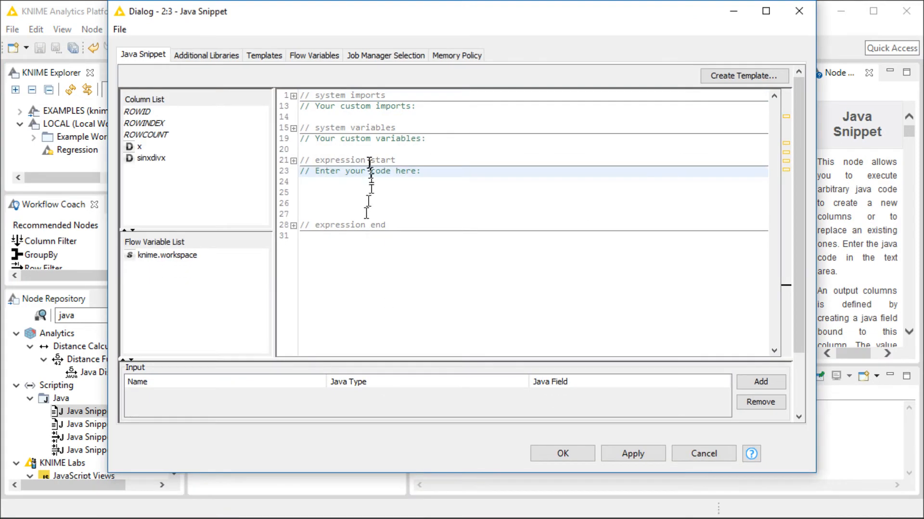
click(369, 146)
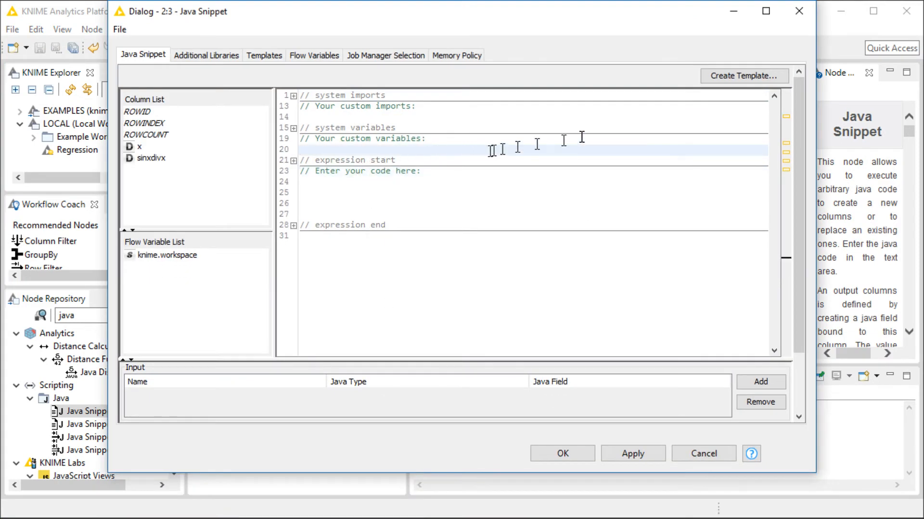
text(double x_cal)
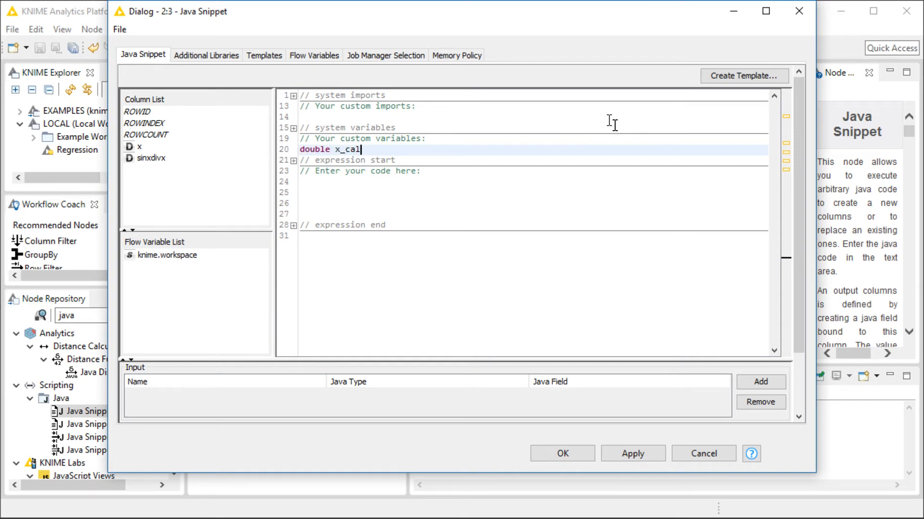
text( = -10d;)
key(Return)
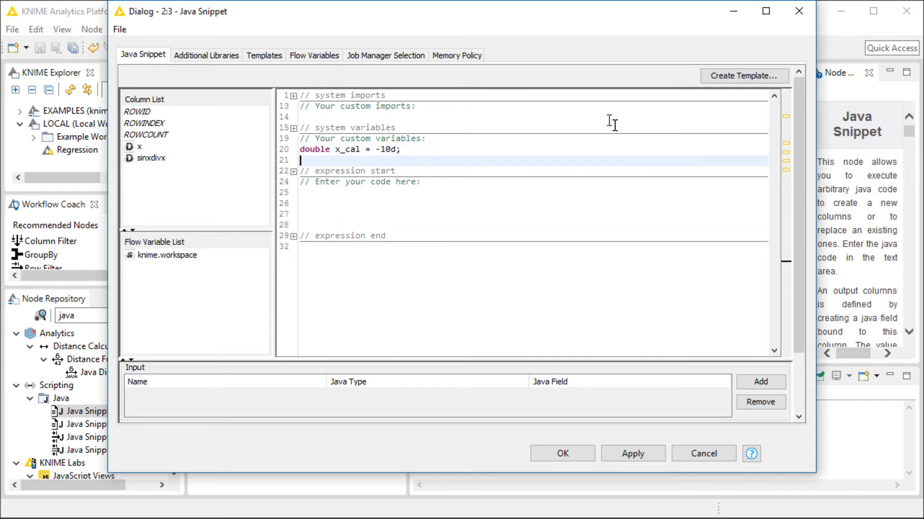
text(double inc = 20/1000d;)
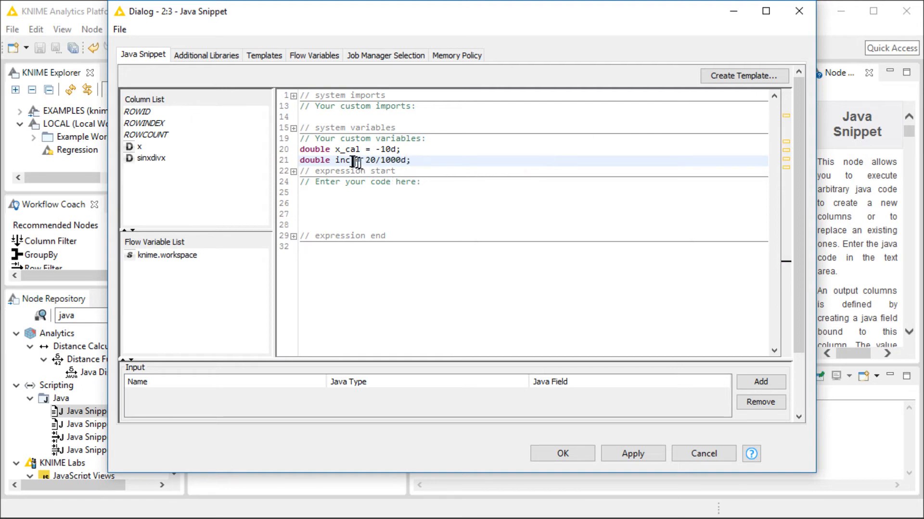
click(362, 204)
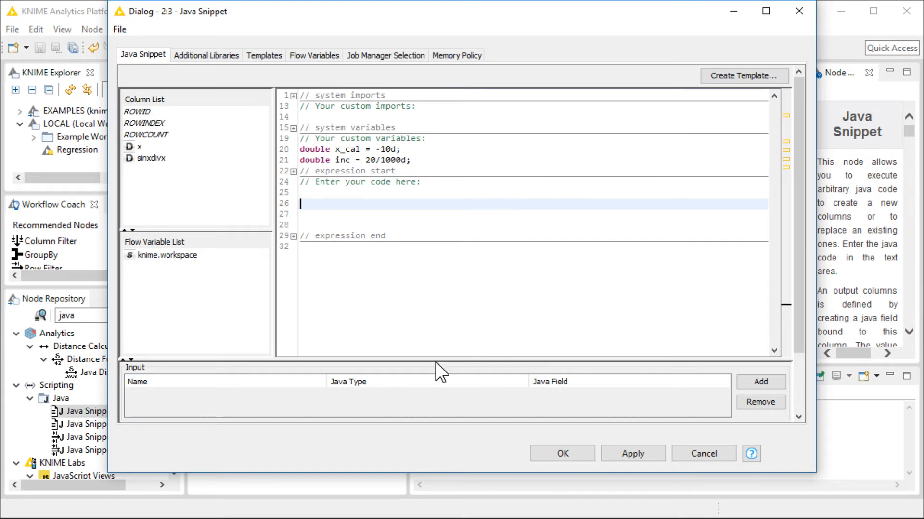
click(768, 383)
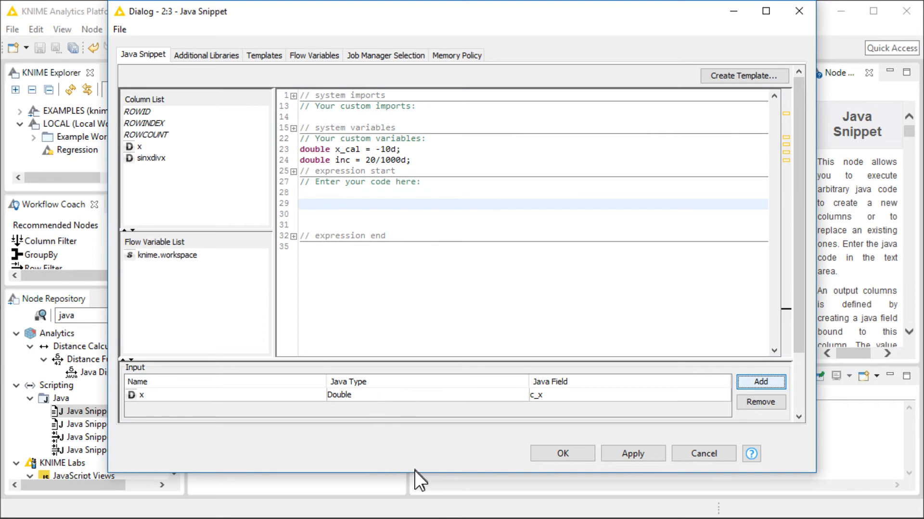
drag(415, 473, 421, 515)
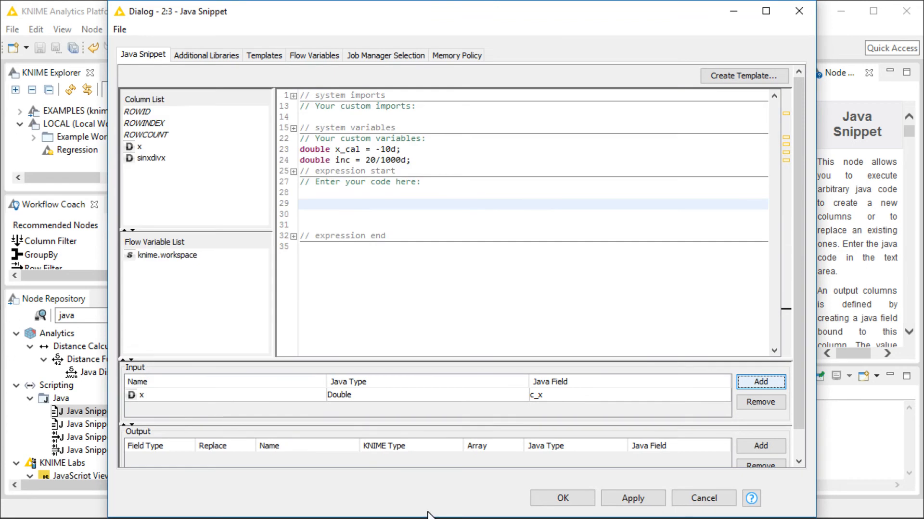
scroll(798, 293, down, 1)
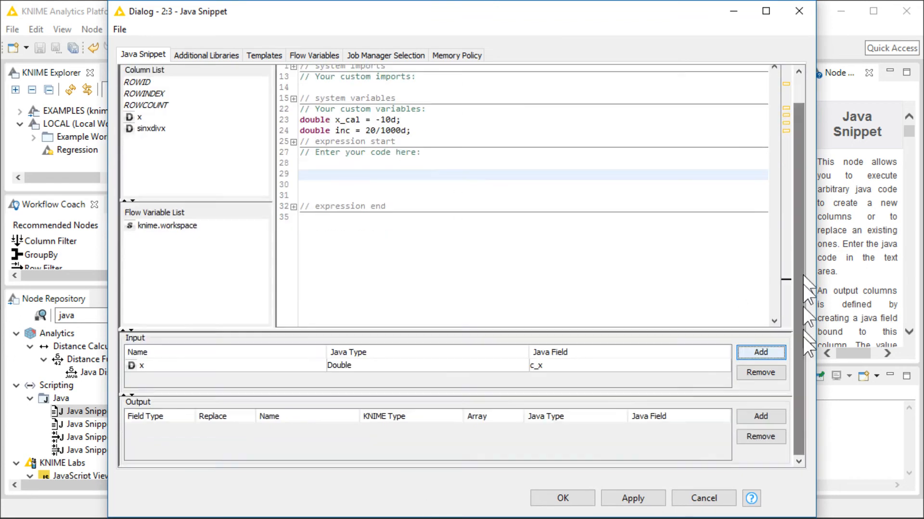
click(245, 365)
click(757, 372)
Add an output field that replaces column x with output type Number (double).
click(759, 416)
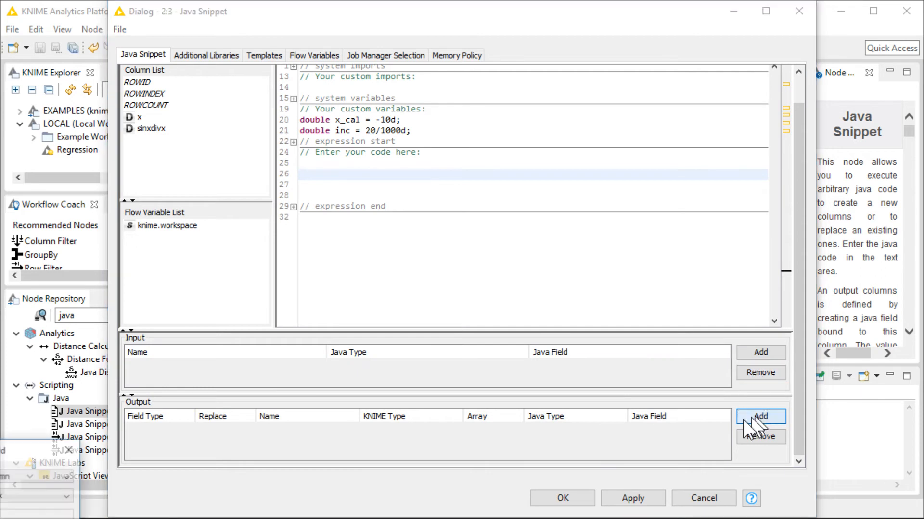
drag(18, 452, 191, 261)
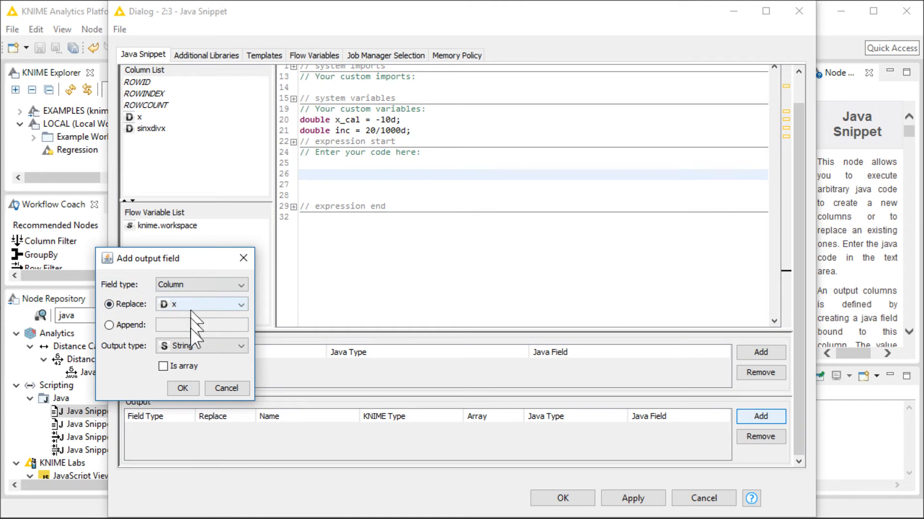
click(182, 348)
click(201, 376)
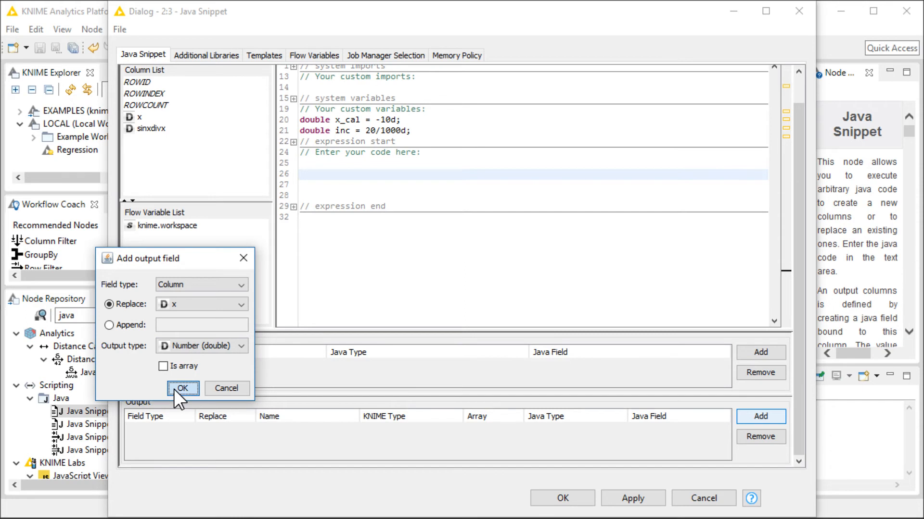
click(183, 388)
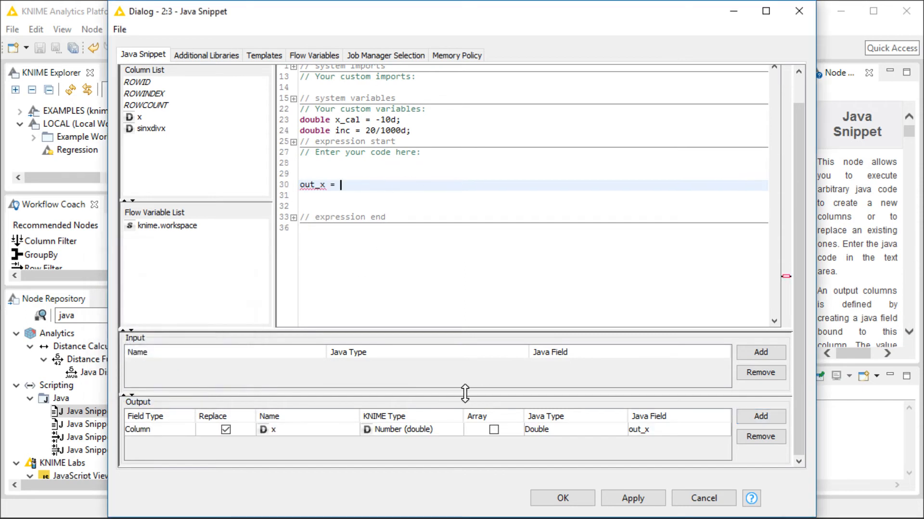
In the code body, assign x_val to out_x with the statement out_x = x_val;.
drag(326, 186, 295, 186)
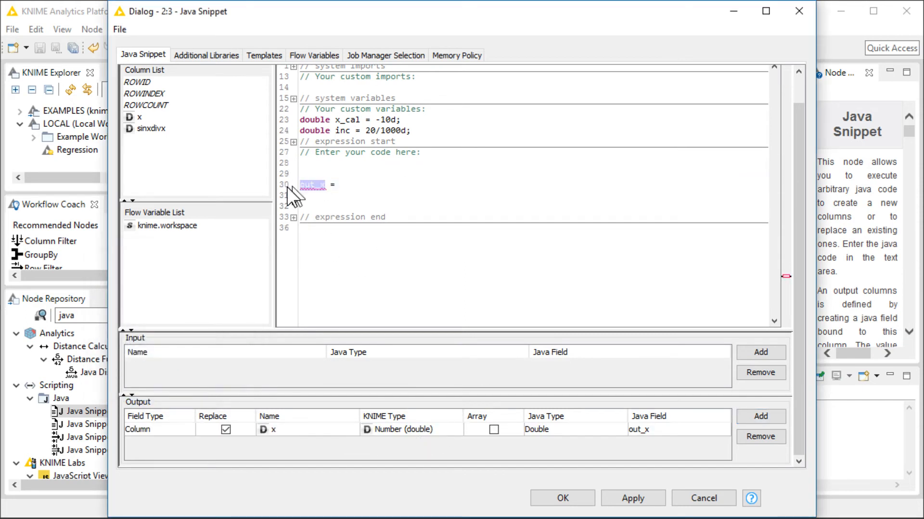
click(354, 175)
click(356, 185)
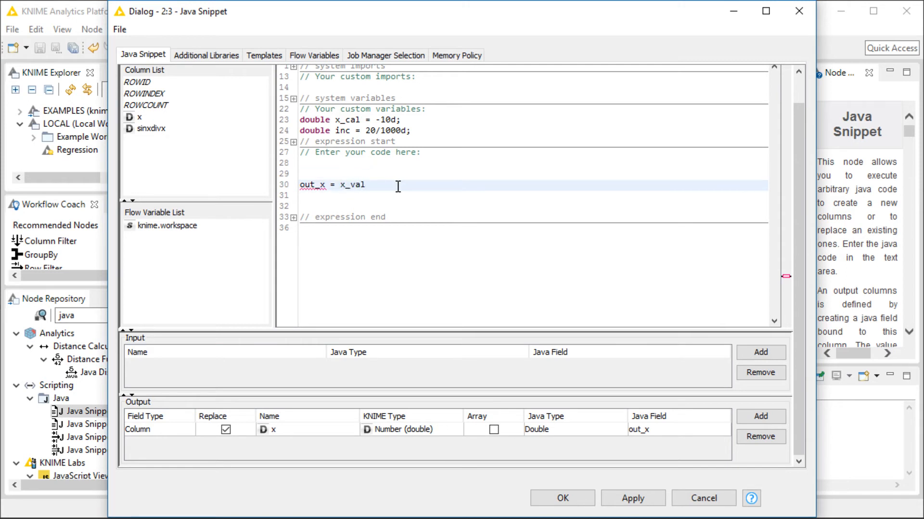
key(Return)
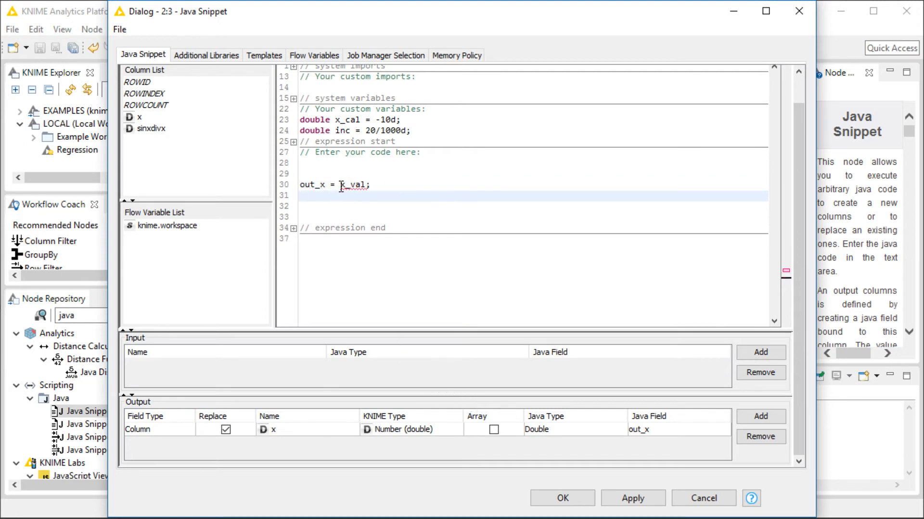
Rename the custom variable x_cal to x_val in its declaration.
click(353, 121)
key(BackSpace)
text(v)
click(370, 184)
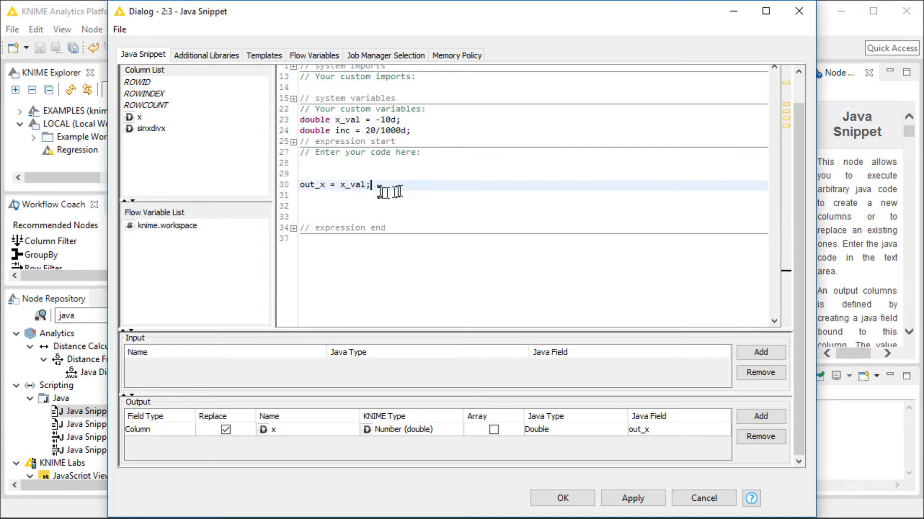
key(Return)
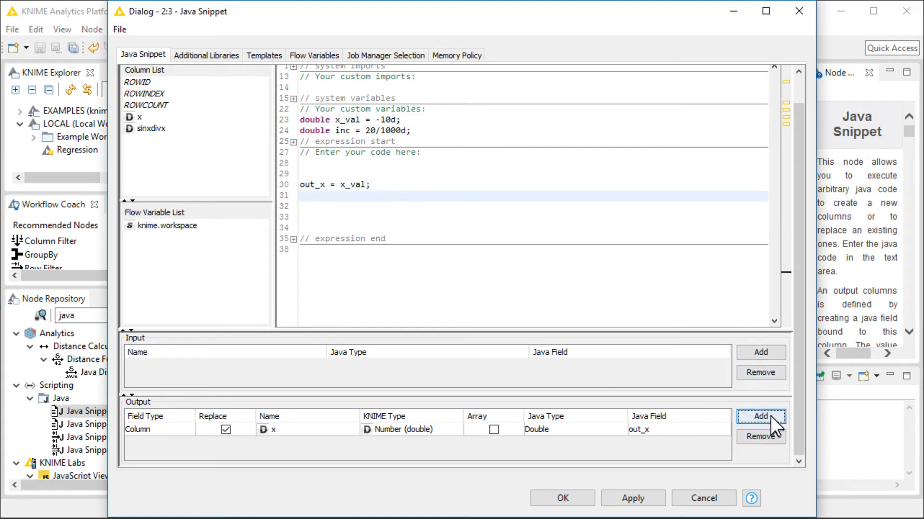
Add a second output field replacing column sinxdivx with output type Number (double).
click(771, 417)
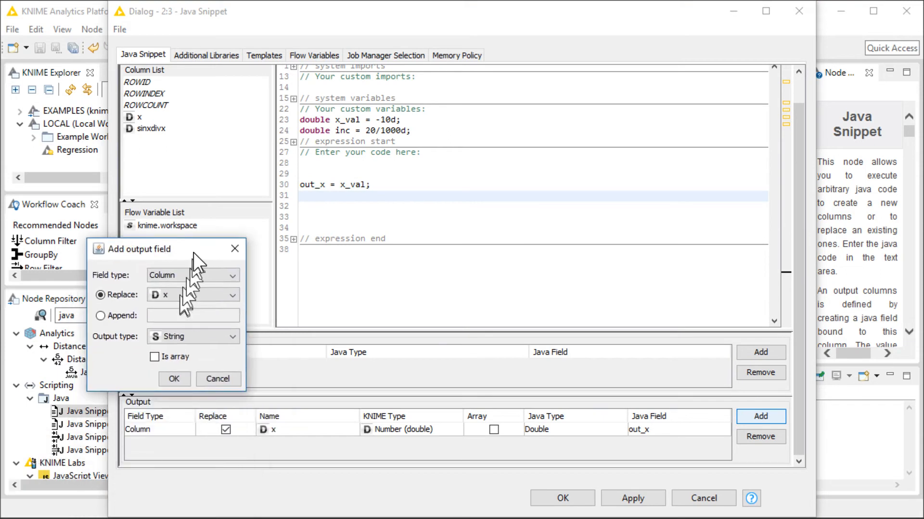
click(189, 290)
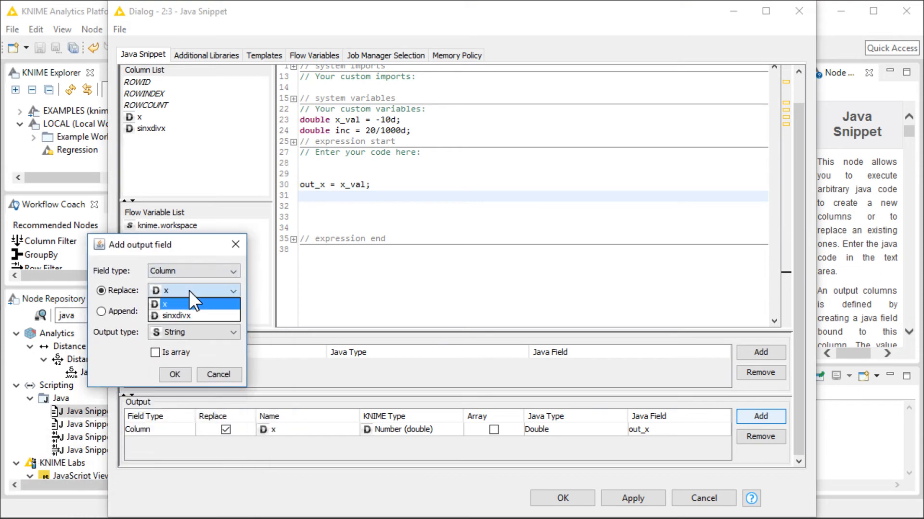
click(189, 316)
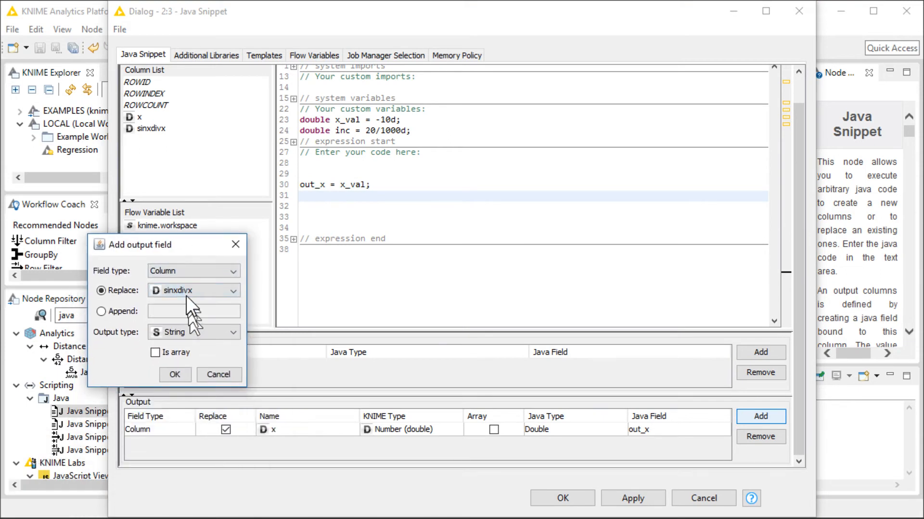
click(175, 335)
click(186, 362)
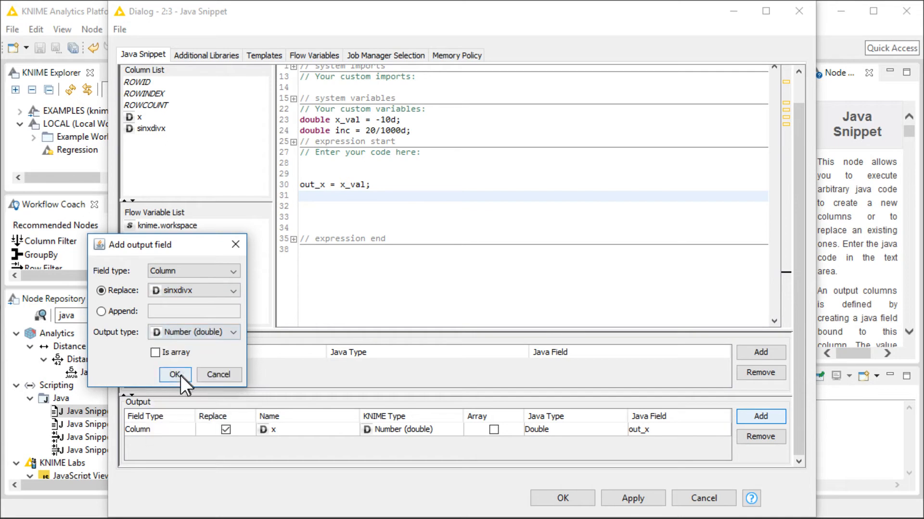
click(174, 375)
Write out_sinxdivx = Math.sin(x_val) / x_val; followed by x_val += inc; in the code body.
click(399, 204)
click(437, 194)
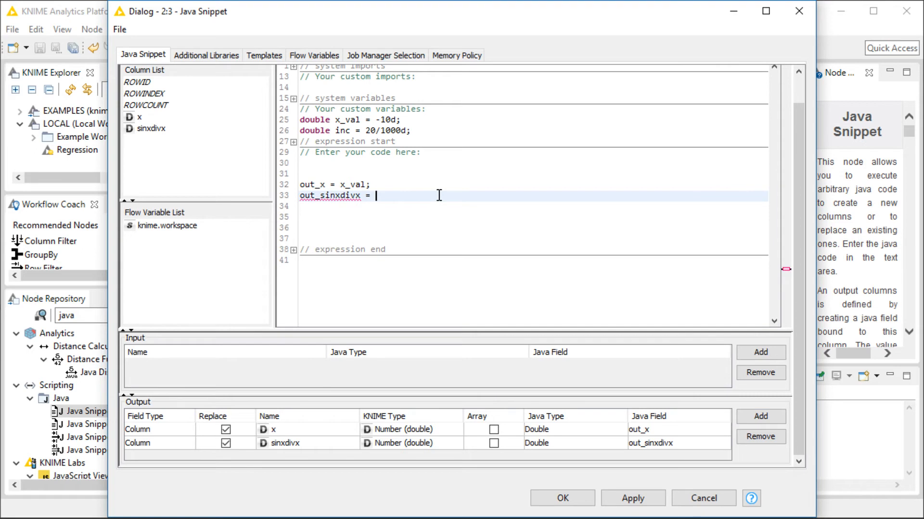
text(Math.)
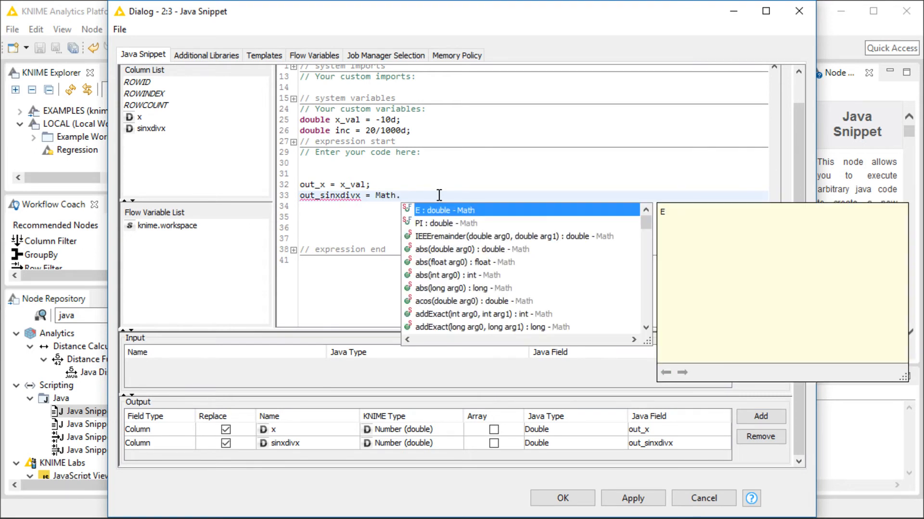
text(sin)
key(Return)
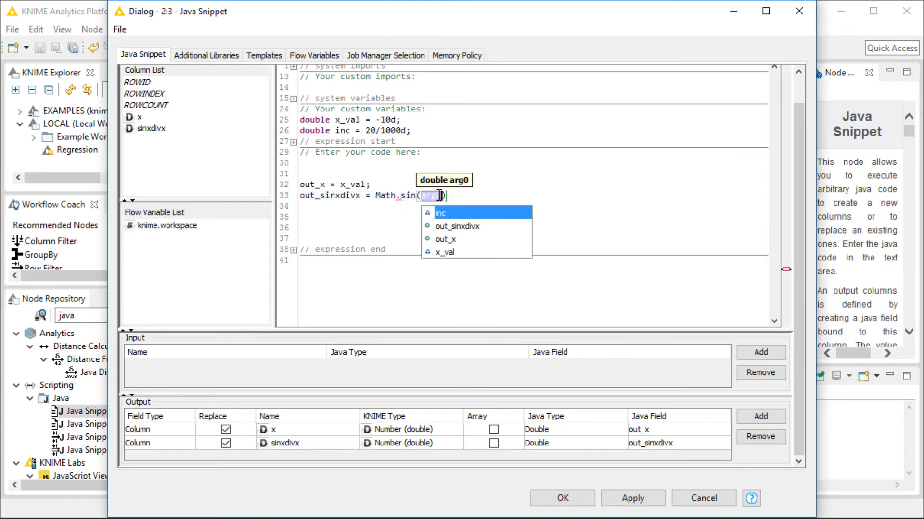
key(Down)
key(Down)
key(Down)
key(Return)
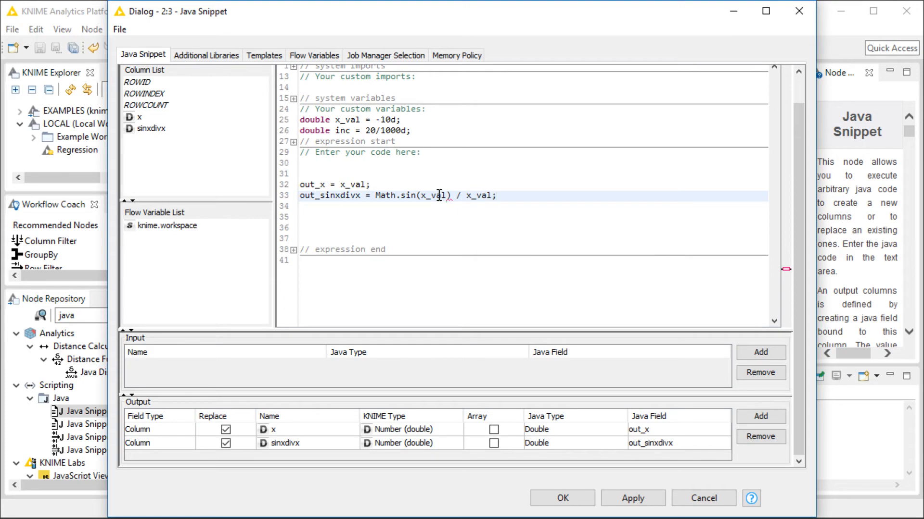
key(Return)
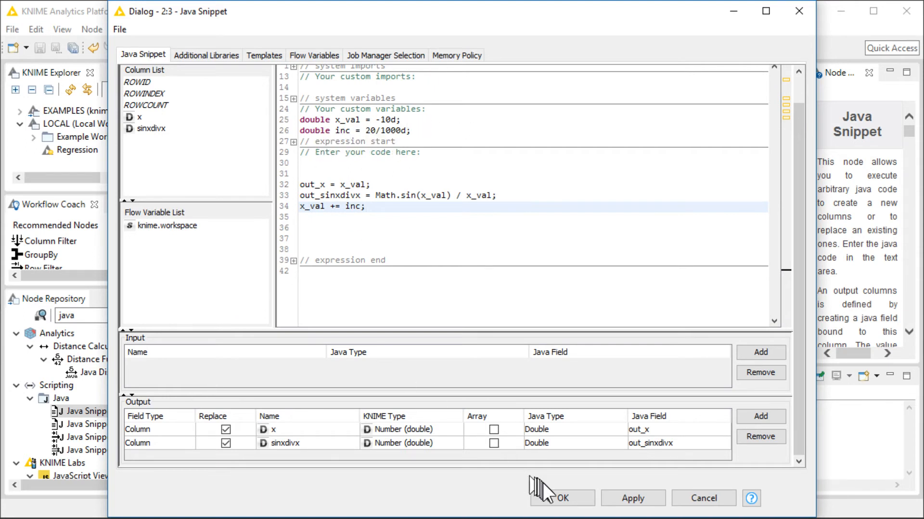
Confirm the Java Snippet configuration and execute the node.
click(563, 499)
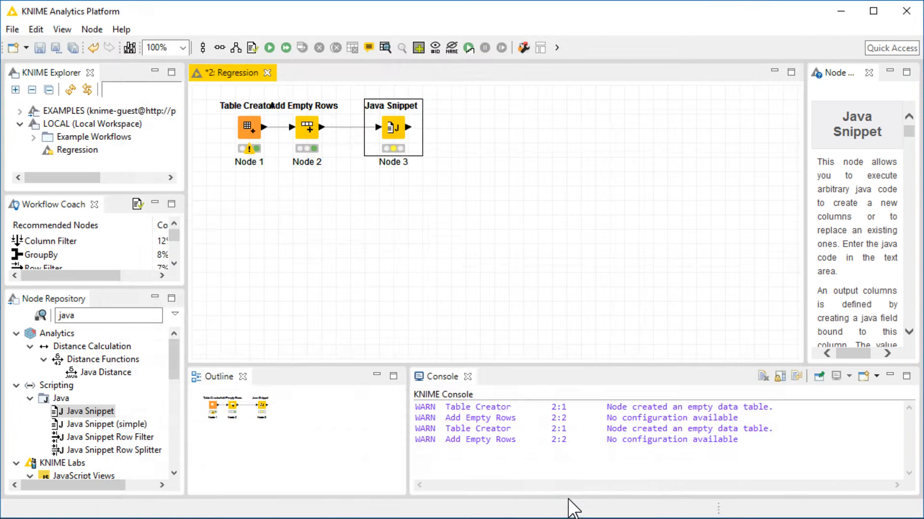
right_click(393, 127)
click(469, 152)
Open the Java Snippet's output table and scroll through the x and sinxdivx values.
right_click(392, 136)
click(484, 397)
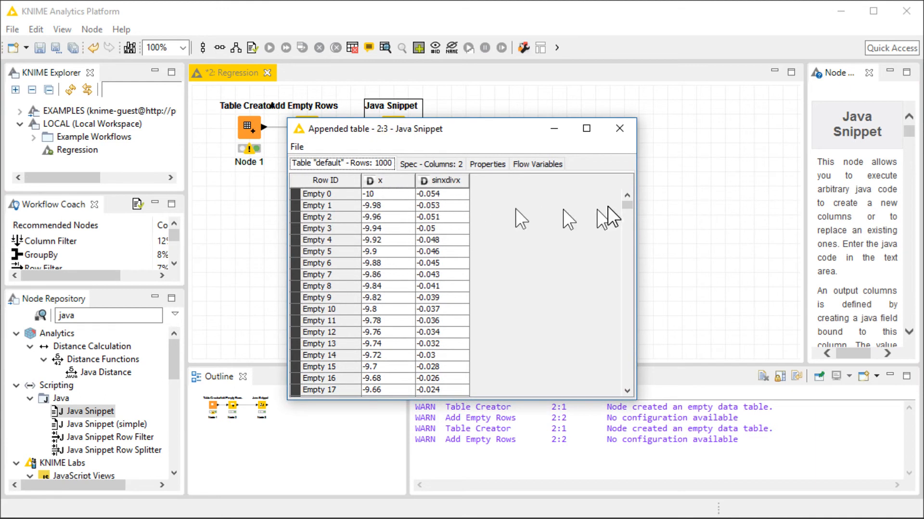
mouse_move(626, 204)
mouse_down()
mouse_move(621, 384)
mouse_move(628, 204)
mouse_up()
drag(627, 364, 626, 204)
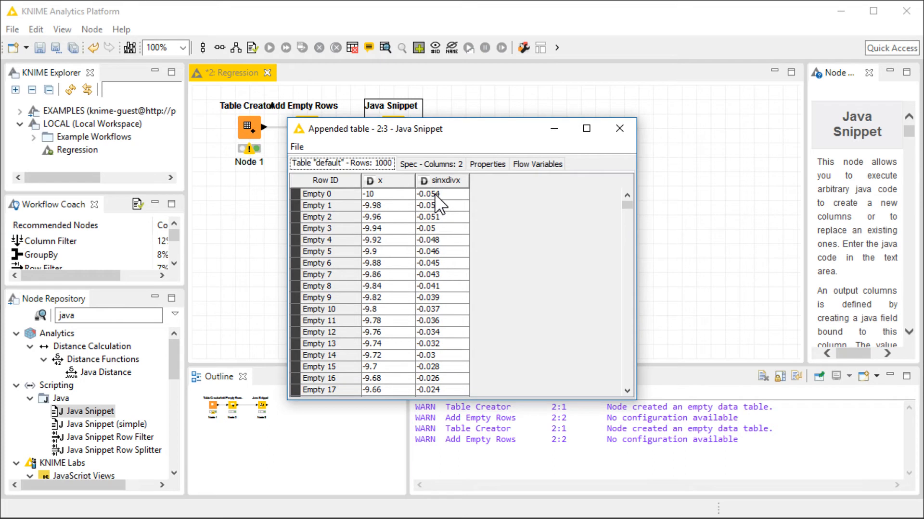
click(619, 128)
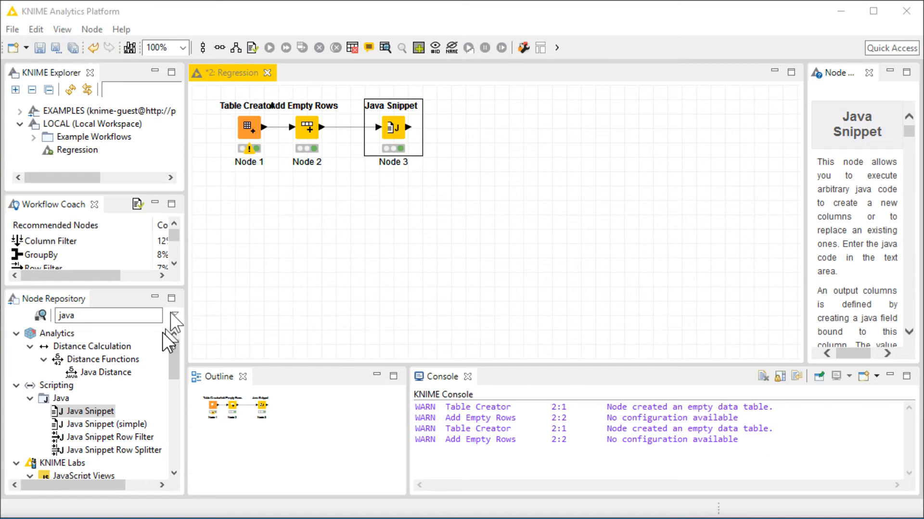
Search for the Shuffle node, add it after the Java Snippet and connect them.
click(115, 315)
text(sh)
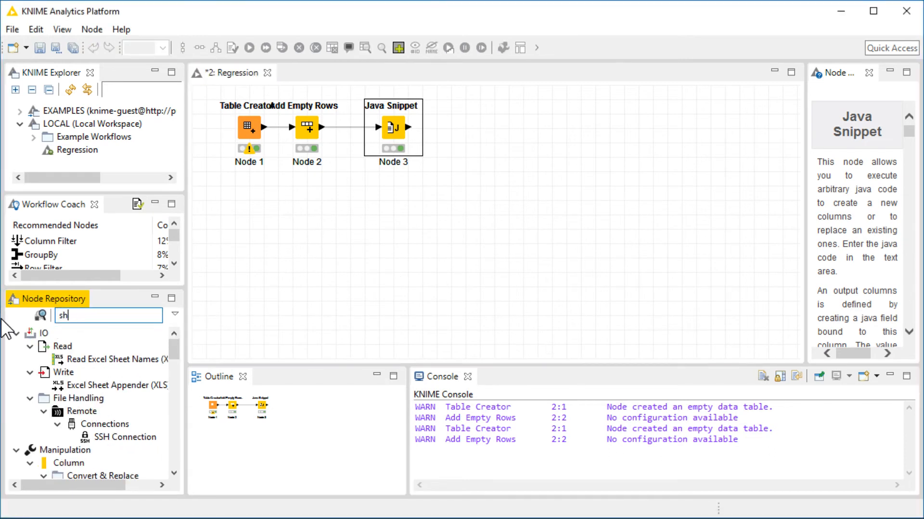
text(uf)
drag(91, 411, 521, 138)
drag(392, 127, 362, 127)
drag(523, 141, 467, 126)
drag(368, 126, 382, 126)
drag(466, 127, 452, 127)
click(395, 129)
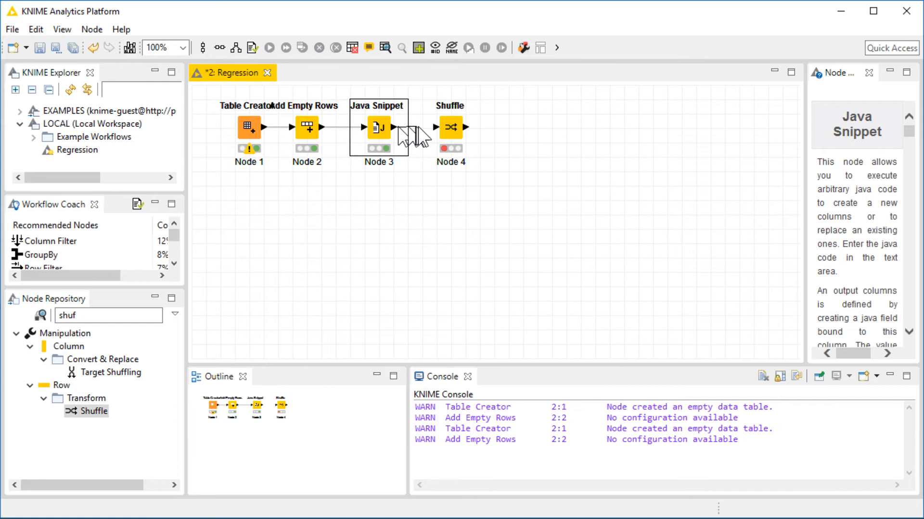
Configure the Shuffle node to use a seed and draw a new random seed.
double_click(449, 128)
click(360, 206)
click(469, 279)
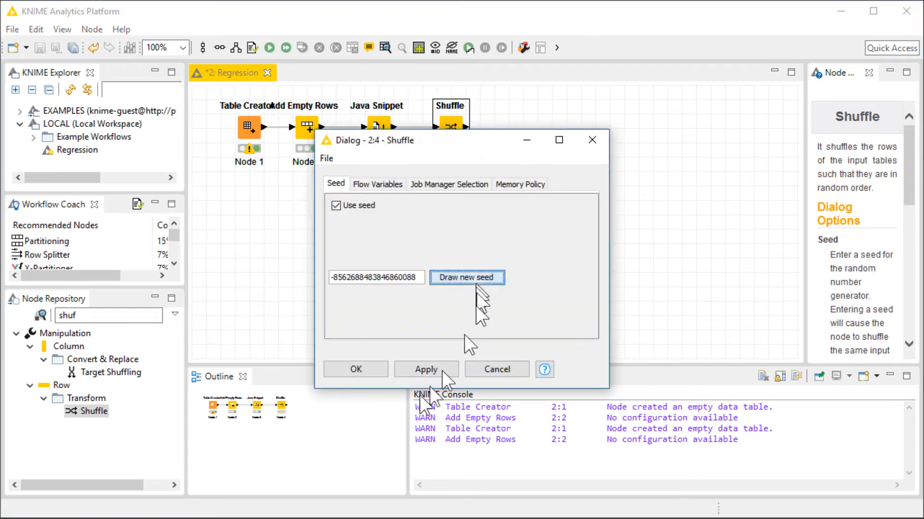
click(378, 368)
Execute the Shuffle node and inspect its shuffled output table.
right_click(464, 131)
click(501, 157)
right_click(449, 124)
click(522, 398)
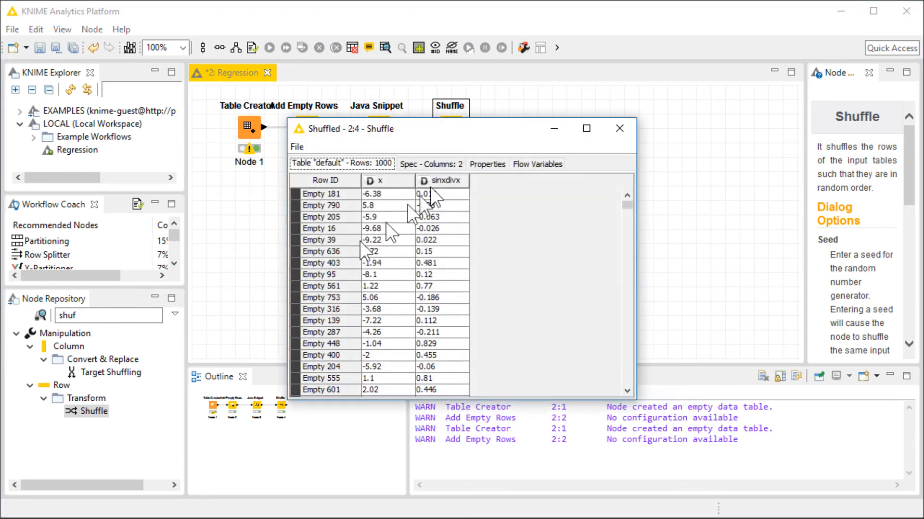
mouse_move(627, 209)
mouse_down()
mouse_move(628, 350)
mouse_move(633, 196)
mouse_up()
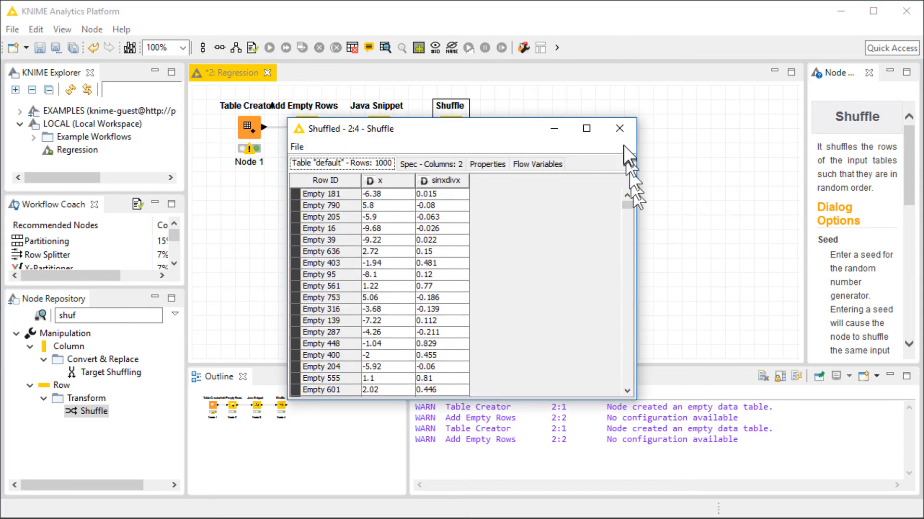
click(628, 128)
Select all four nodes and move them lower on the canvas.
drag(527, 214, 216, 85)
drag(250, 128, 252, 304)
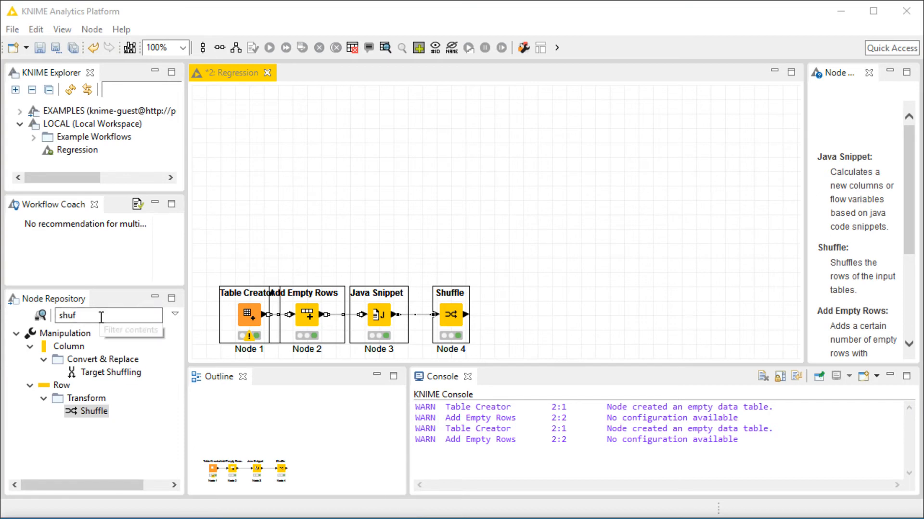
Clear the node search and expand KNIME Labs > Deep Learning in the node repository.
drag(101, 318, 39, 313)
key(BackSpace)
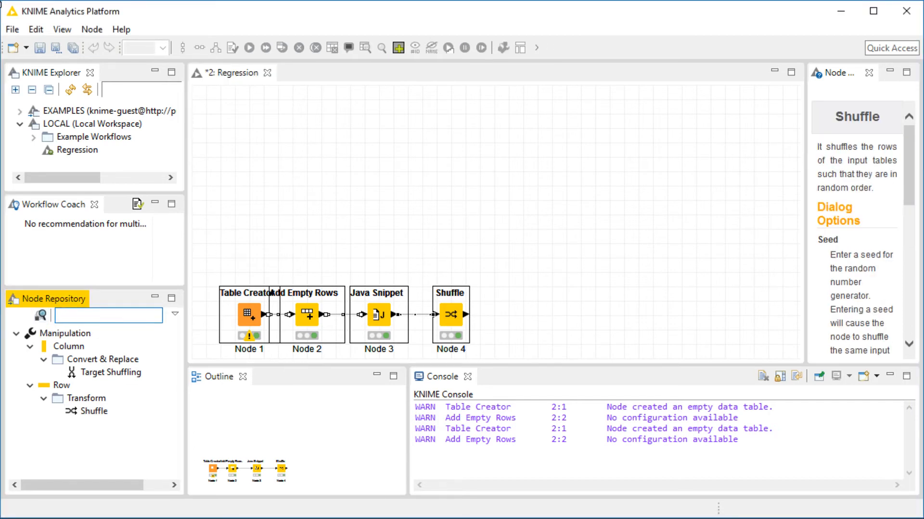
scroll(54, 432, down, 1)
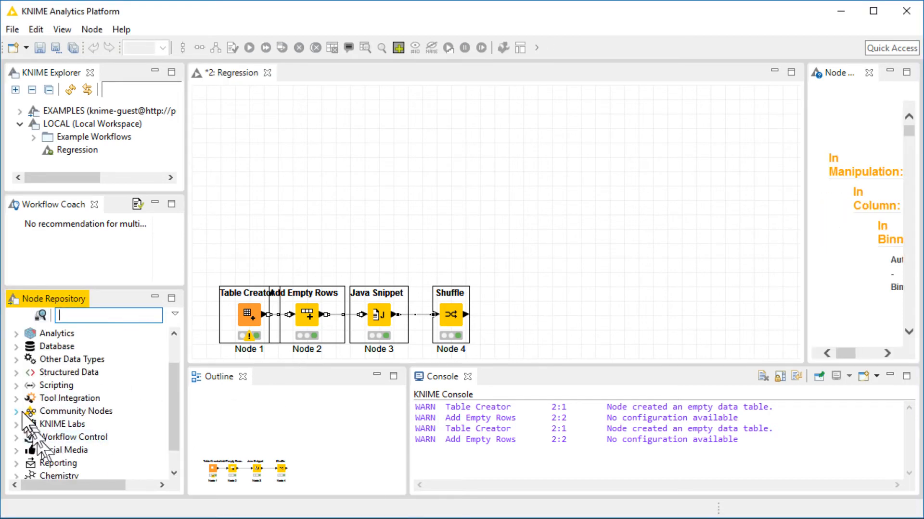
click(18, 425)
click(29, 372)
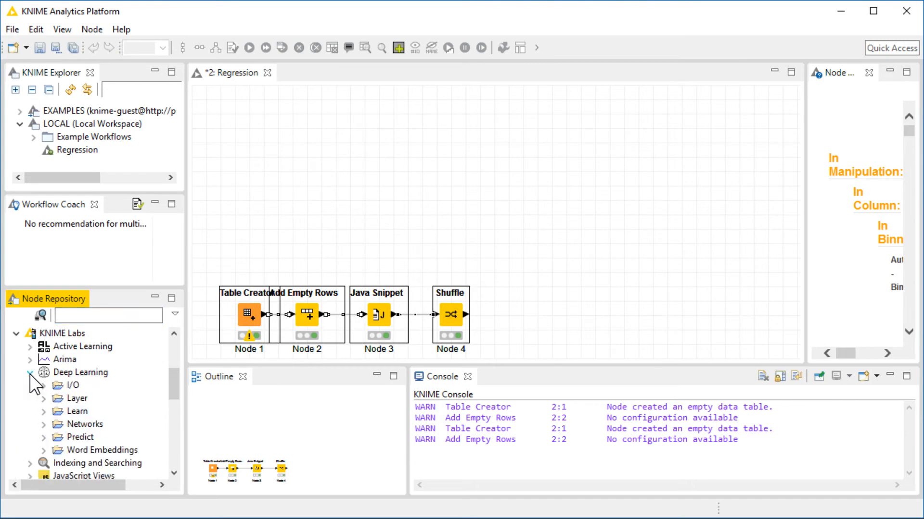
Add a DL4J Model Initializer node to the upper part of the workflow canvas.
click(43, 398)
scroll(72, 404, down, 1)
drag(113, 424, 270, 175)
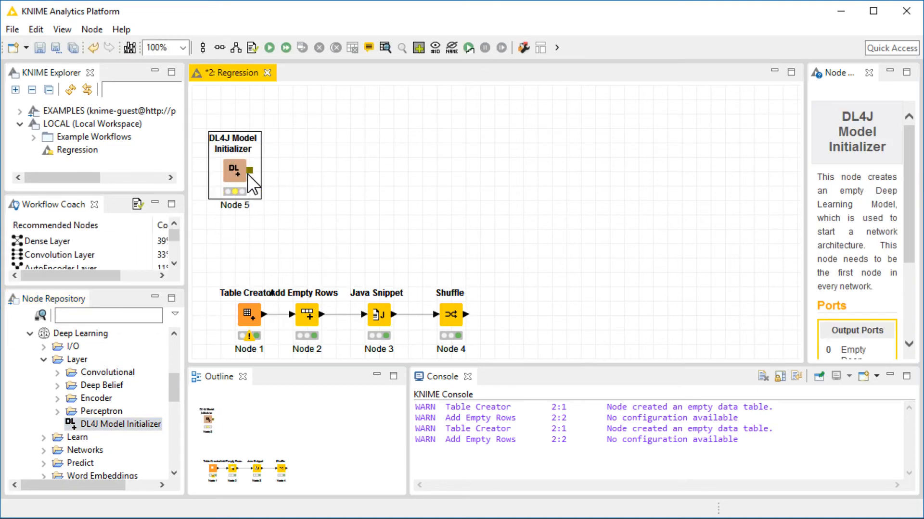
drag(240, 174, 254, 175)
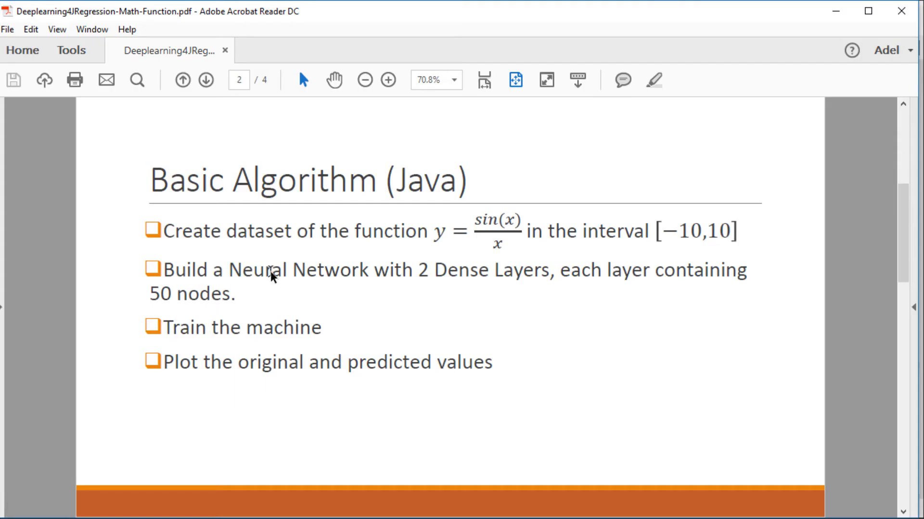
Review the planned network architecture diagram in the PDF document.
scroll(272, 276, up, 1)
scroll(315, 290, down, 2)
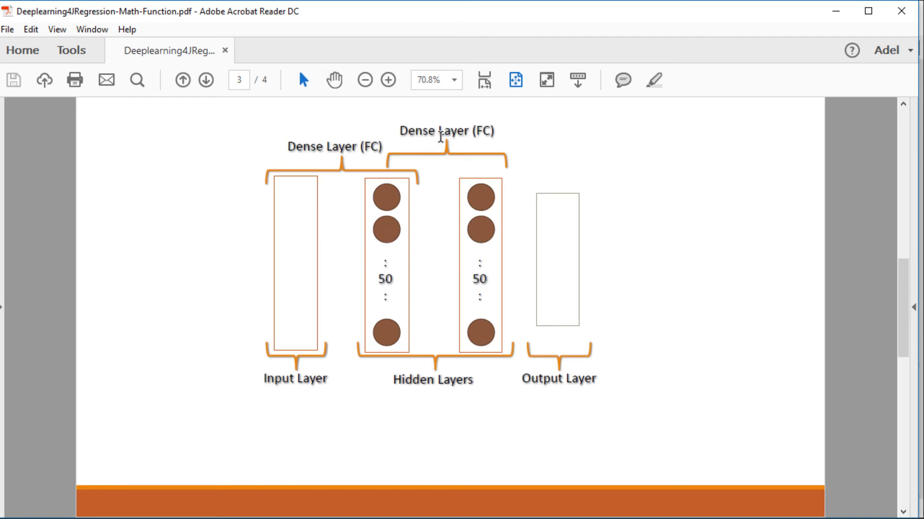
key(alt+Tab)
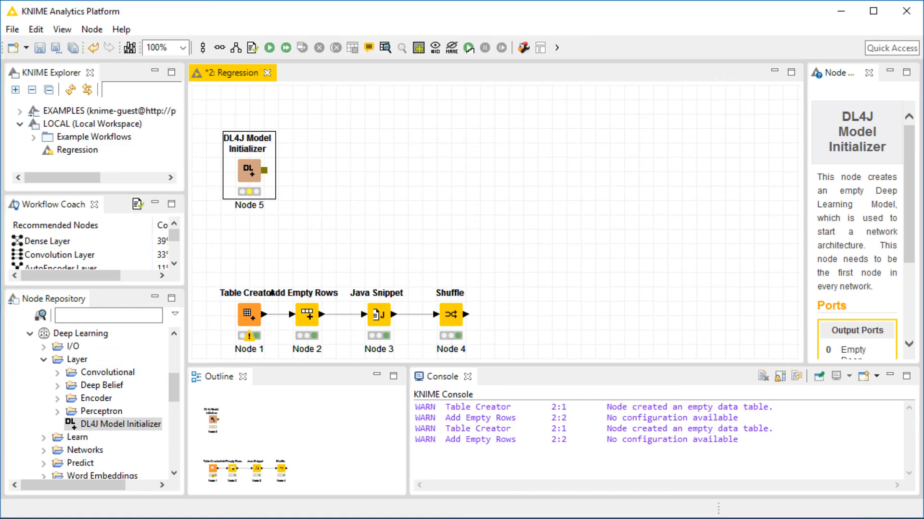
Add a Dense Layer after the DL4J Model Initializer and set its number of output units to 50.
click(57, 411)
drag(128, 424, 321, 175)
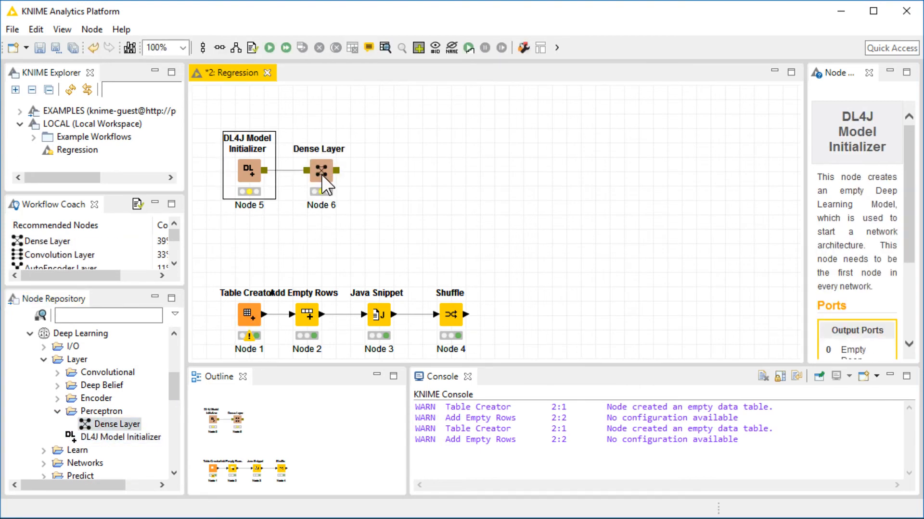
click(321, 174)
double_click(321, 175)
double_click(502, 204)
text(50)
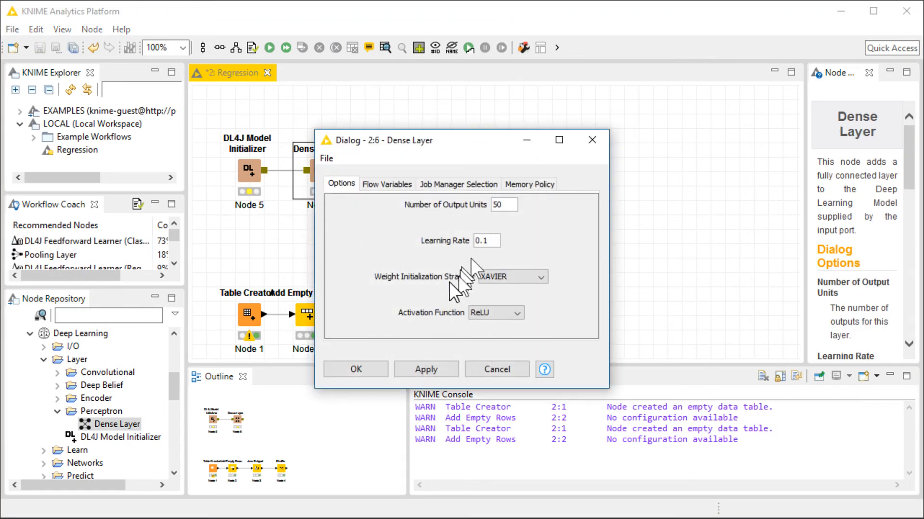
Set the Dense Layer's learning rate to 0.01 with XAVIER weight initialization and ReLU activation, then confirm.
click(485, 239)
key(Left)
text(0)
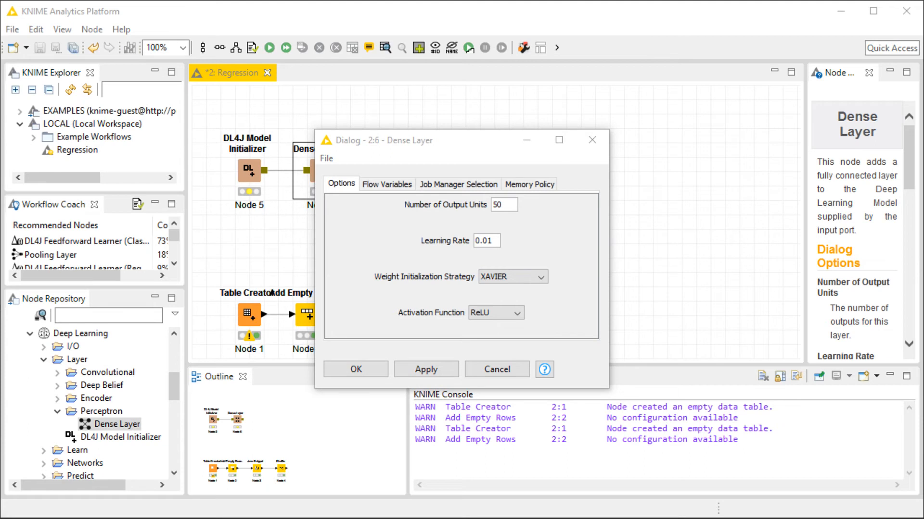
click(521, 279)
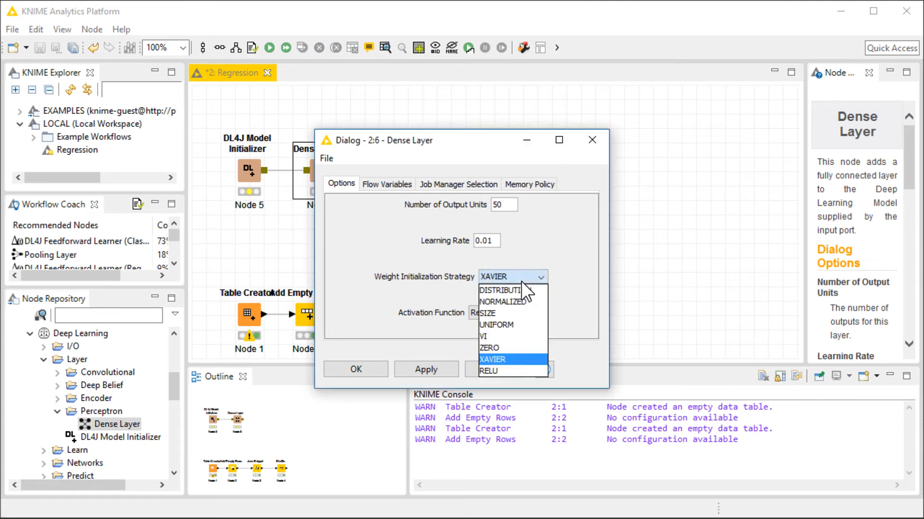
click(505, 358)
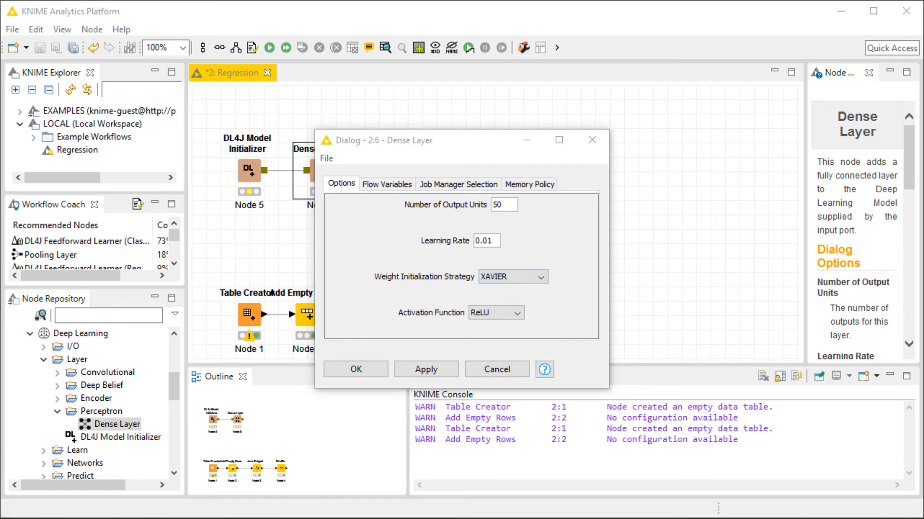
click(516, 314)
click(504, 340)
click(368, 365)
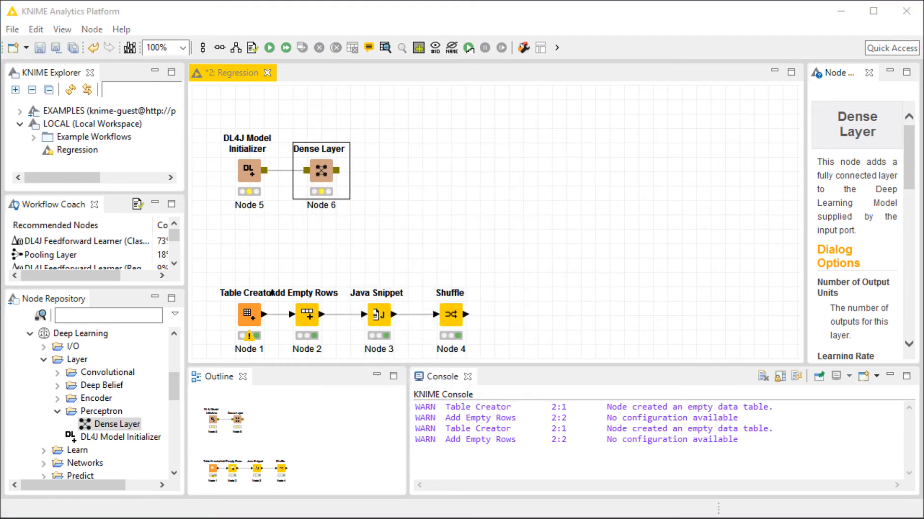
Add a second Dense Layer after the first one and set its activation function.
drag(92, 421, 394, 171)
drag(336, 170, 394, 173)
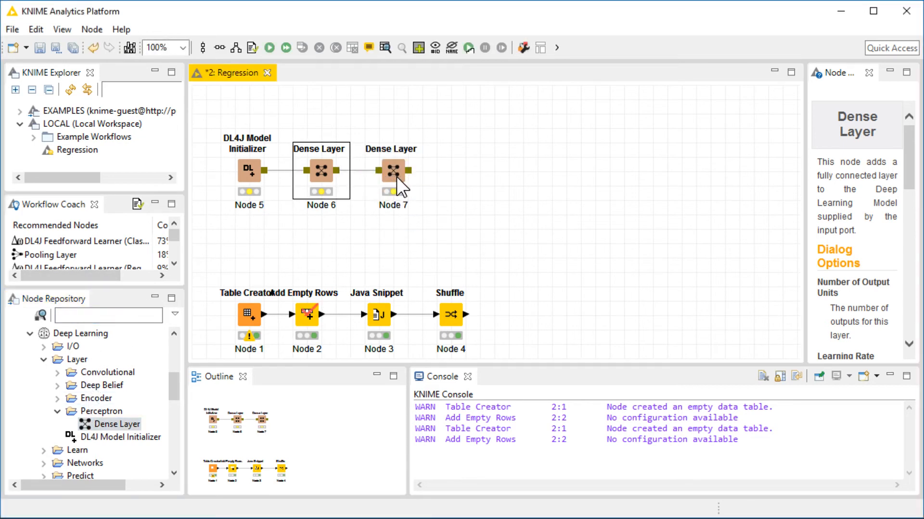
double_click(395, 175)
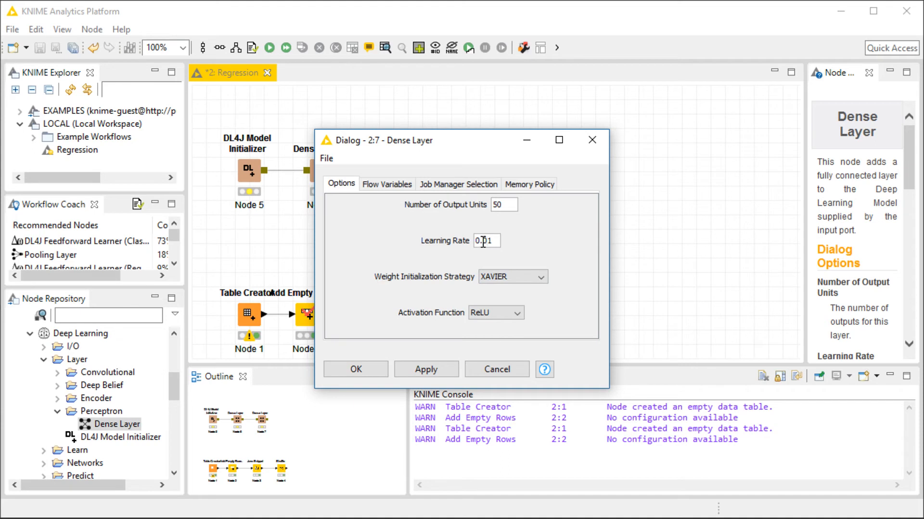
click(506, 314)
click(485, 346)
click(359, 371)
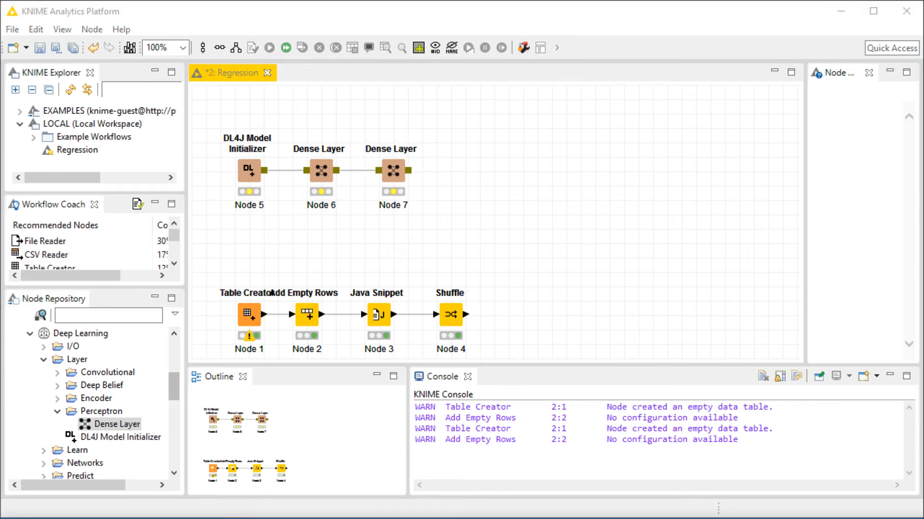
Add a DL4J Feedforward Learner (Regression) node from the supervised learning nodes to the canvas.
click(44, 360)
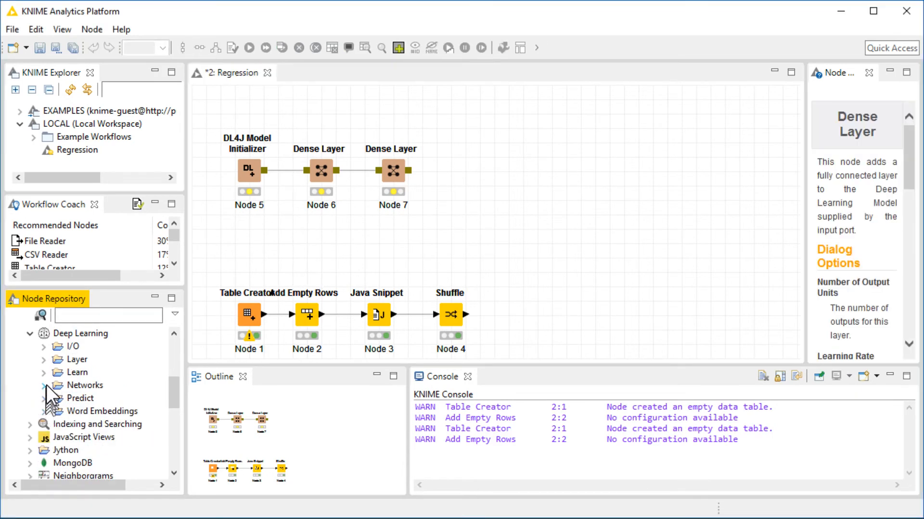
click(44, 372)
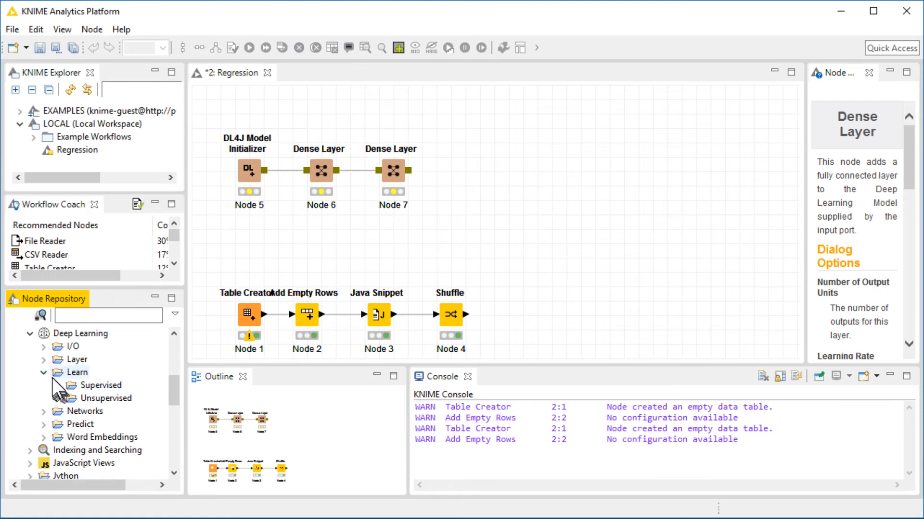
click(57, 385)
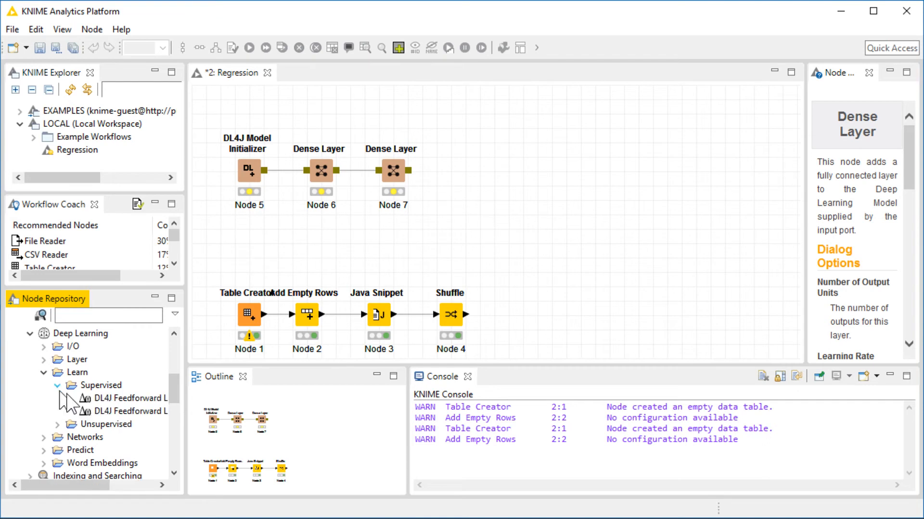
drag(101, 485, 154, 485)
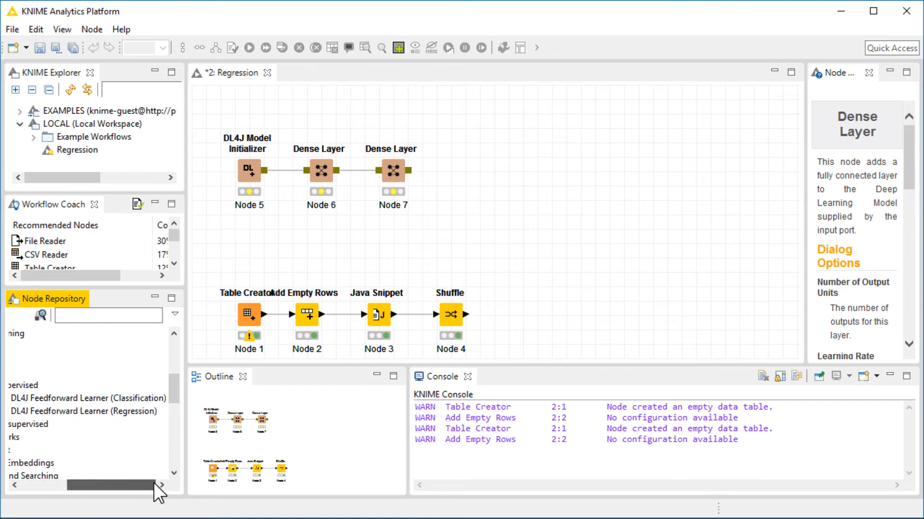
drag(83, 413, 555, 252)
Connect the Shuffle output and the second Dense Layer's model output to the learner's inputs.
click(440, 313)
drag(440, 313, 536, 264)
drag(412, 173, 513, 250)
Open the learner's configuration and enable a random seed of 12345.
double_click(510, 256)
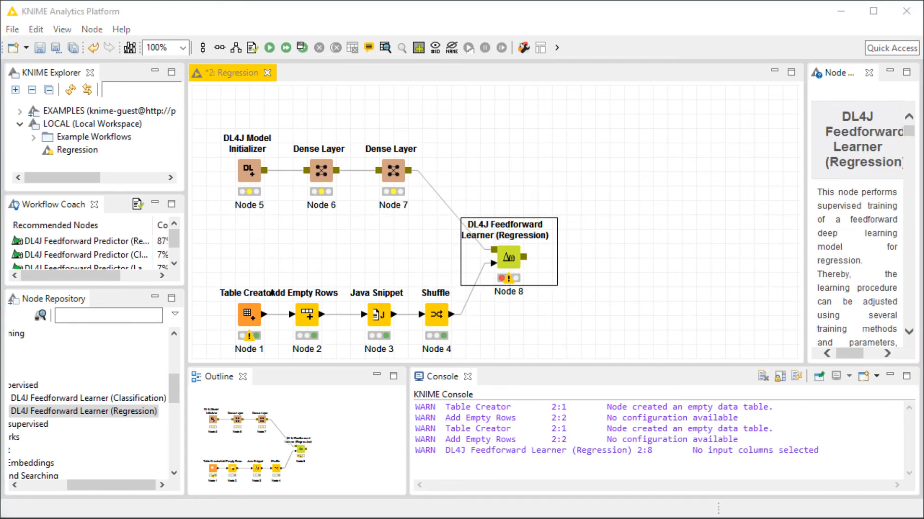
double_click(508, 253)
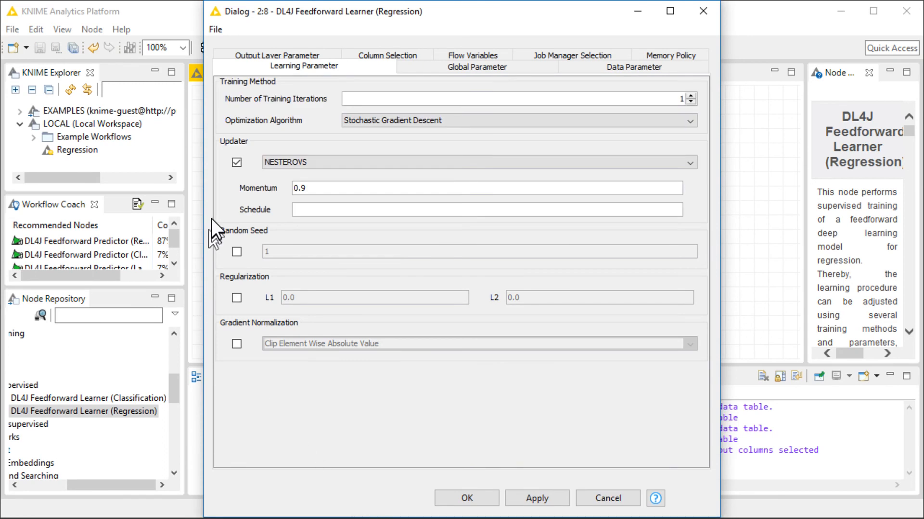
drag(203, 216, 7, 214)
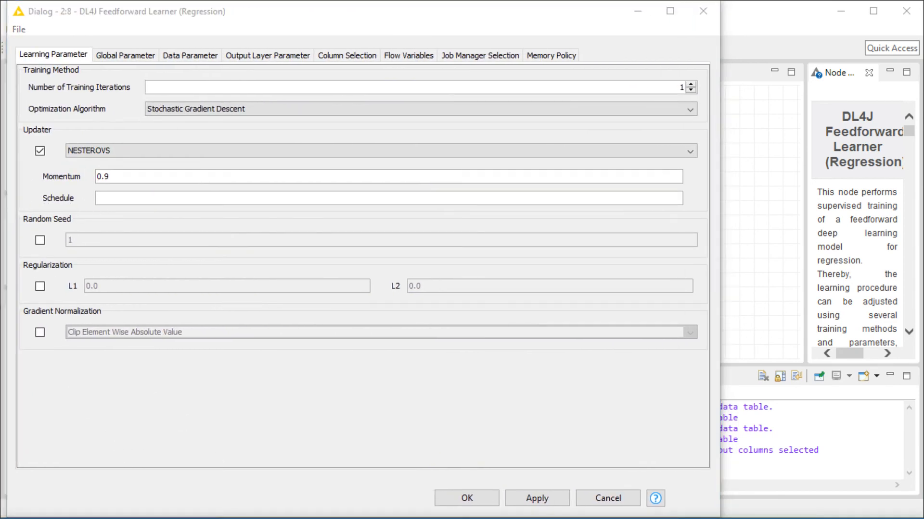
drag(720, 235, 770, 235)
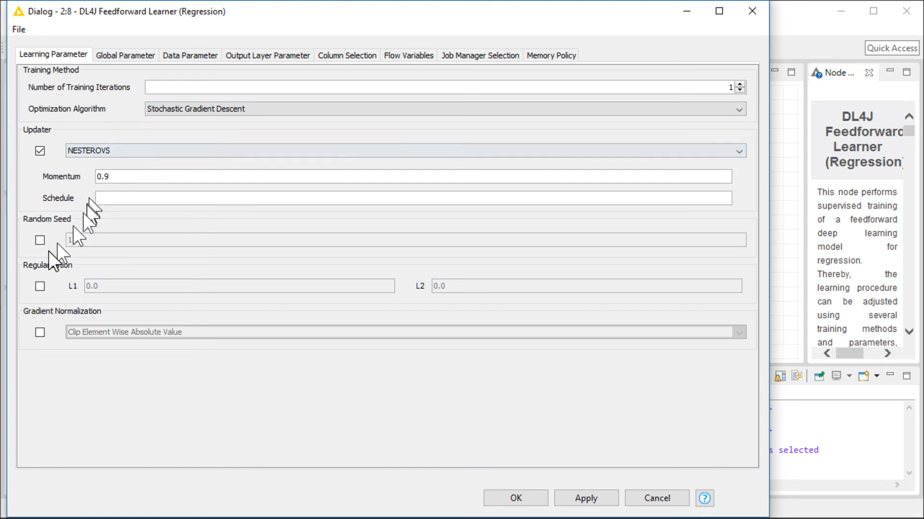
click(41, 241)
drag(96, 240, 21, 239)
text(1234)
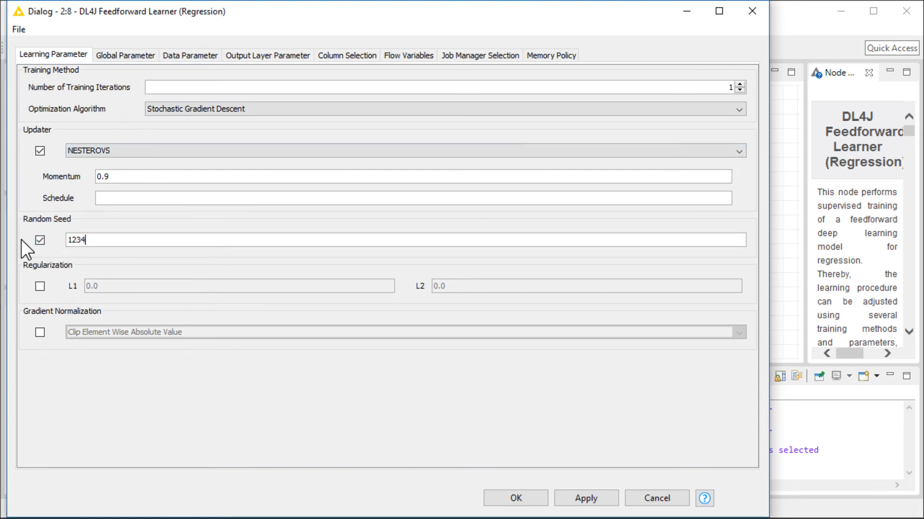
text(5)
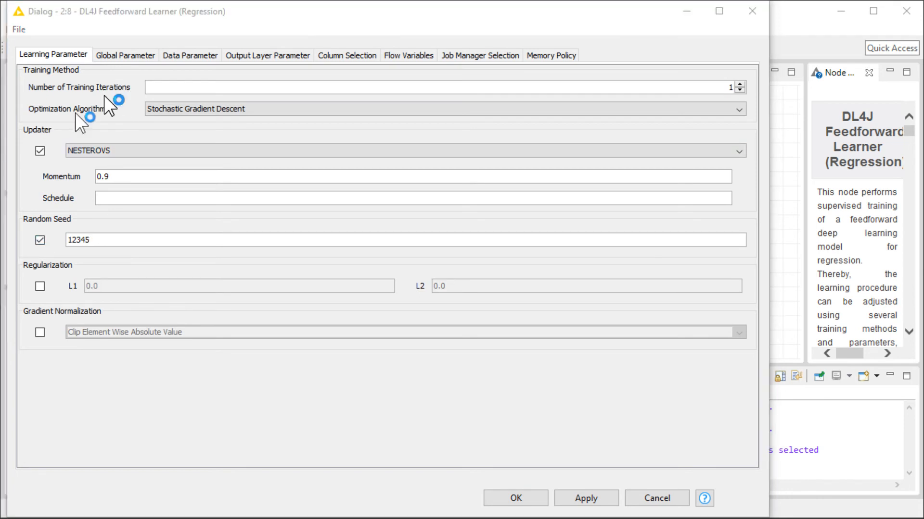
Set the learner's data parameter batch size to 100.
click(126, 57)
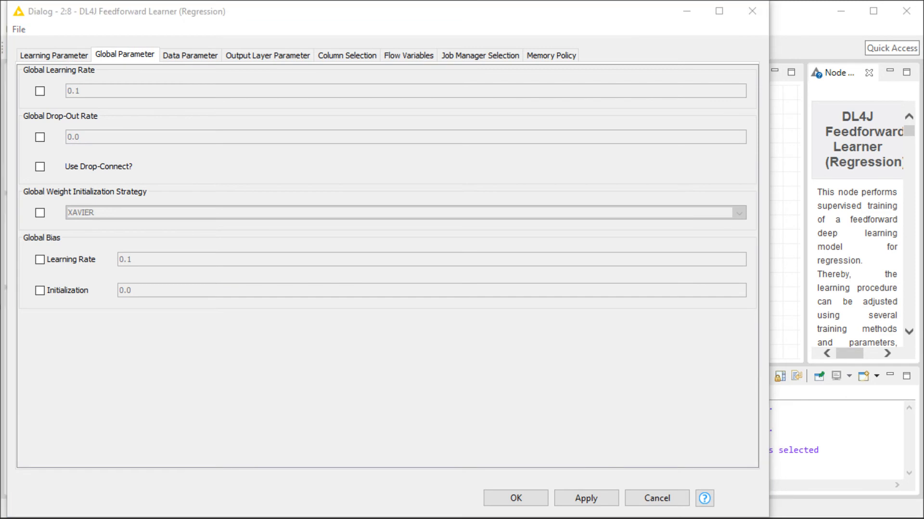
click(202, 54)
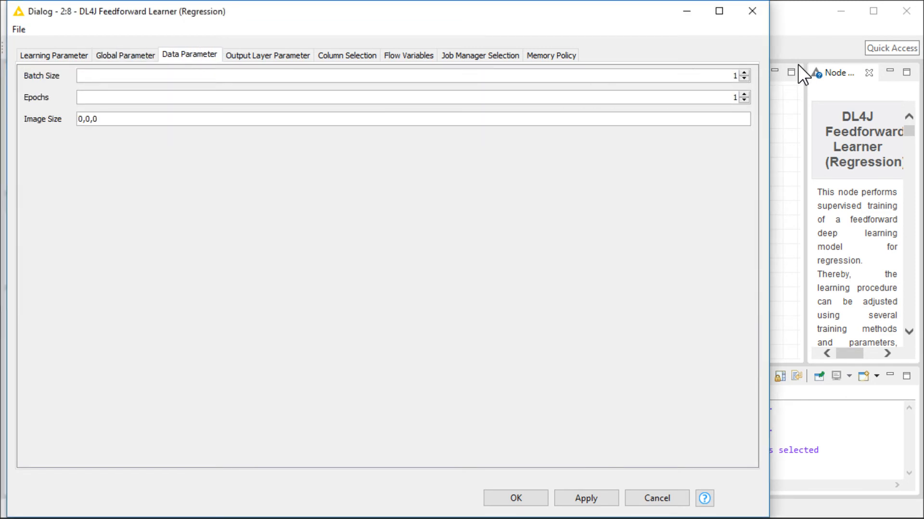
text(100)
click(722, 97)
Set the output layer's learning rate to 0.01.
click(243, 55)
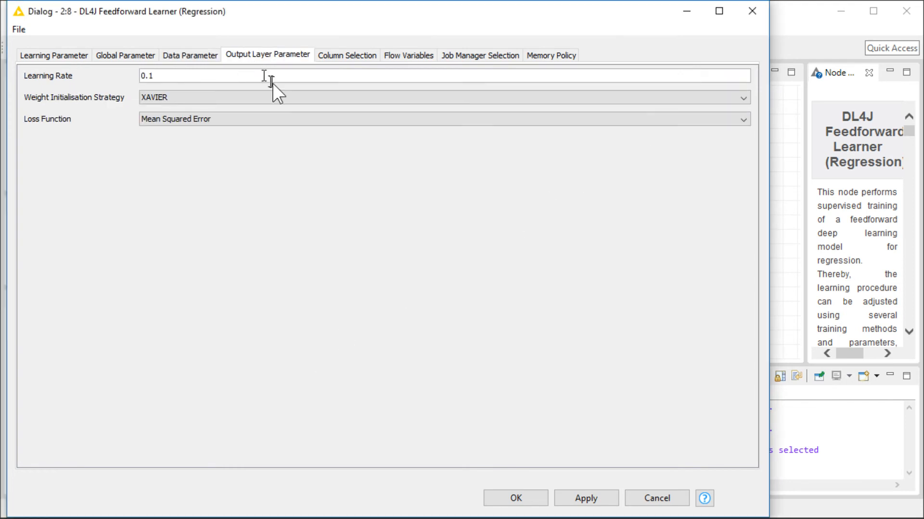
double_click(151, 76)
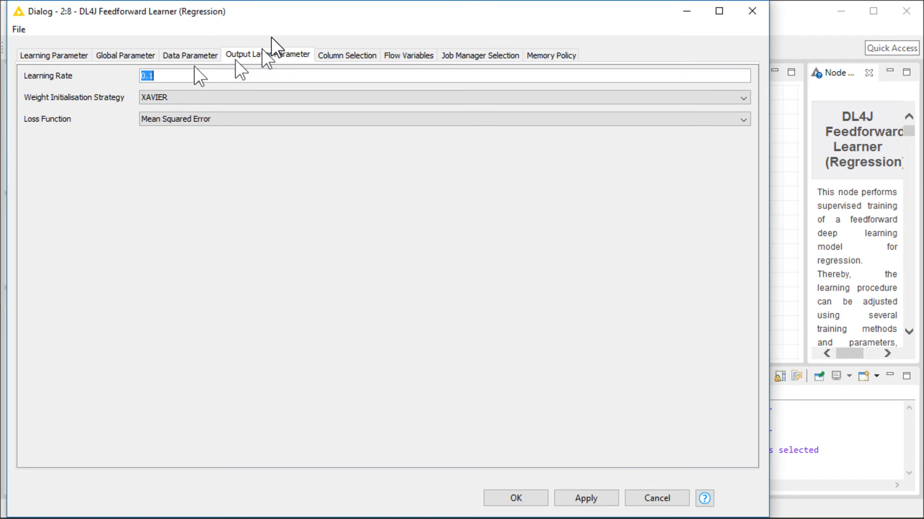
key(Right)
key(Left)
Set the output layer's weight initialization strategy to VI and loss function to Mean Squared Error.
click(232, 97)
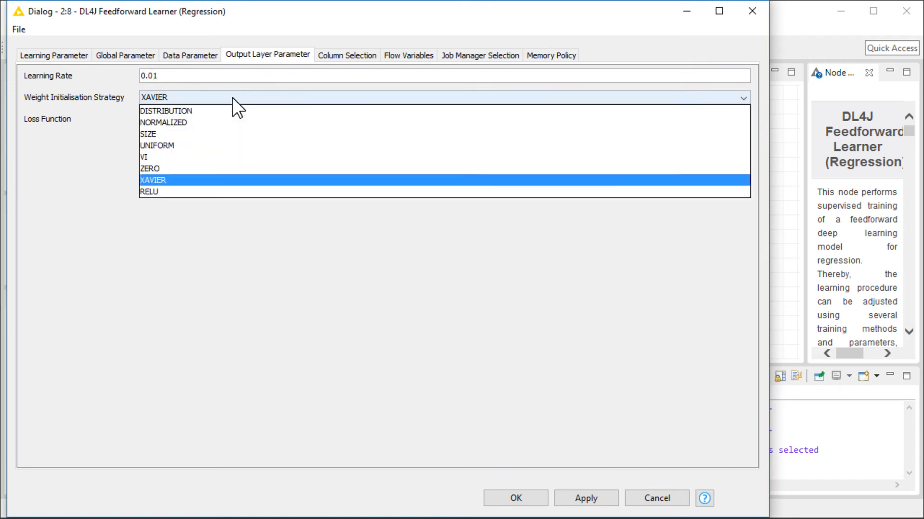
click(173, 161)
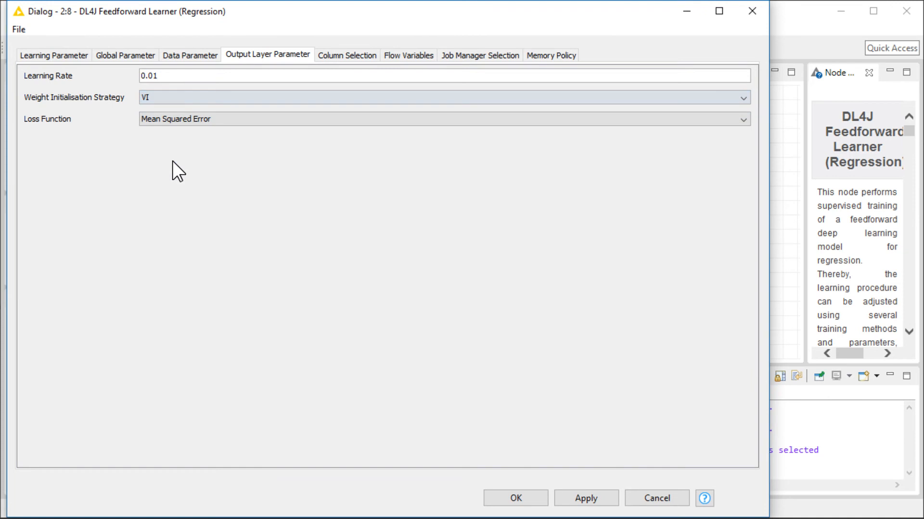
click(205, 117)
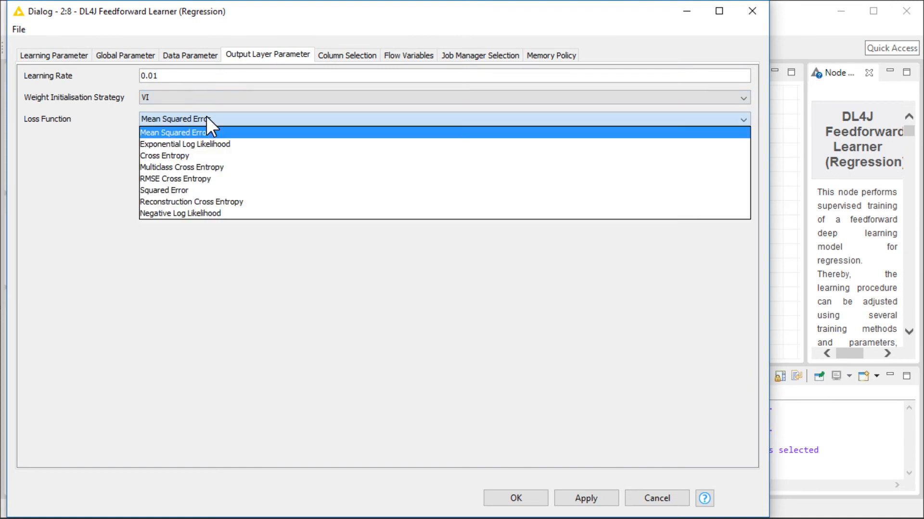
click(166, 134)
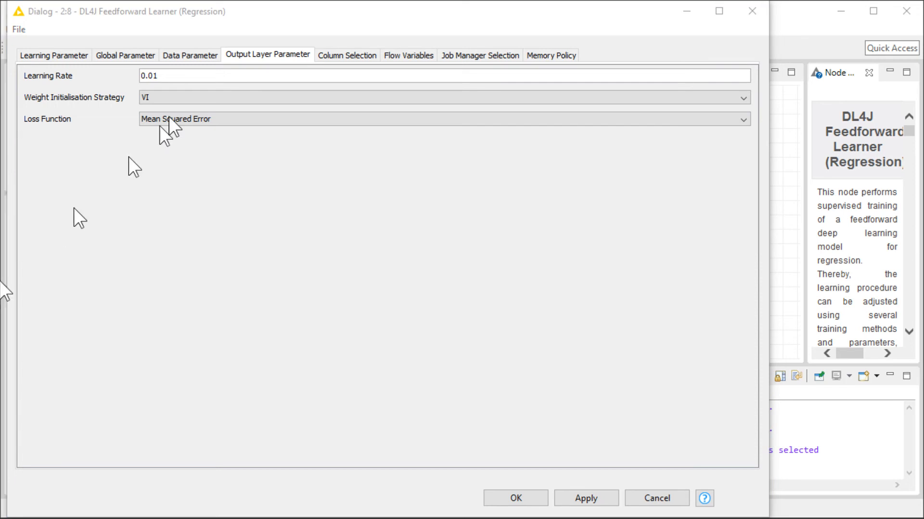
Select sinxdivx as the target column and x as the feature column, then confirm the learner settings.
click(331, 57)
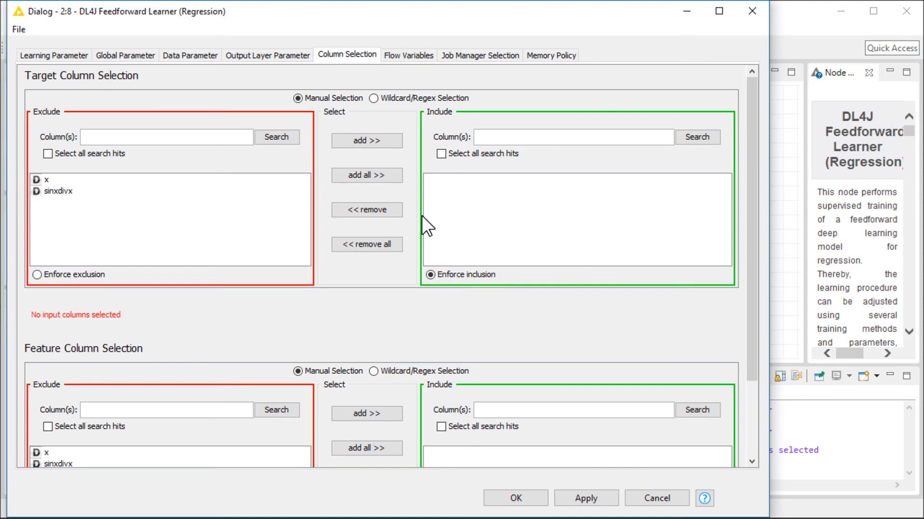
double_click(67, 191)
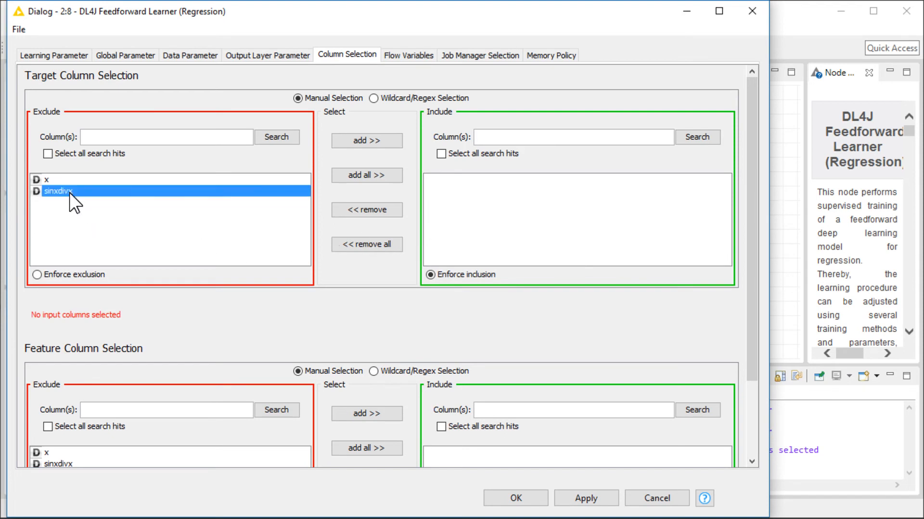
scroll(202, 357, down, 1)
drag(750, 323, 750, 392)
double_click(46, 356)
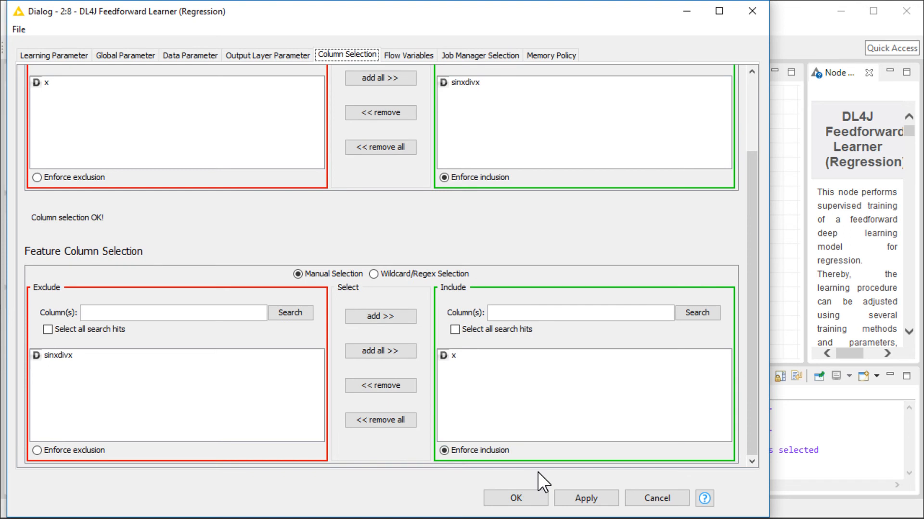
click(517, 499)
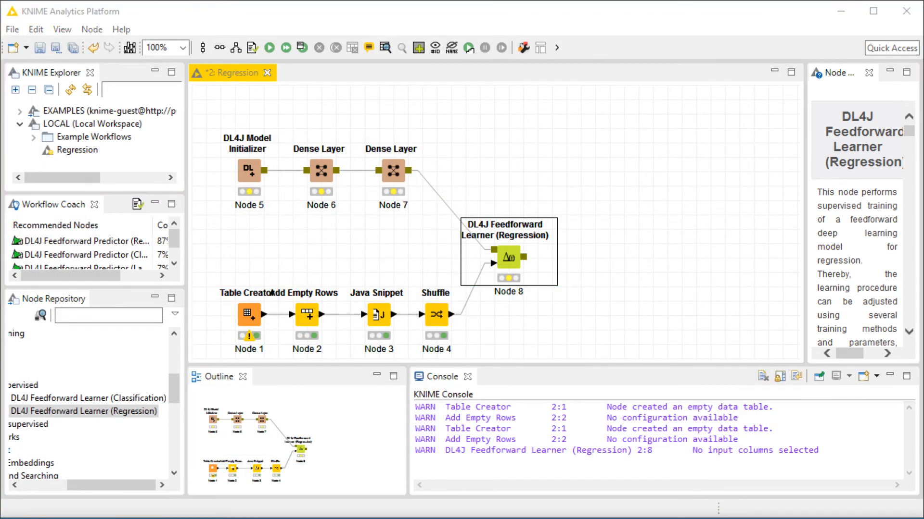
Execute the DL4J Feedforward Learner (Regression) node and open its learning status view to follow the training loss.
right_click(507, 256)
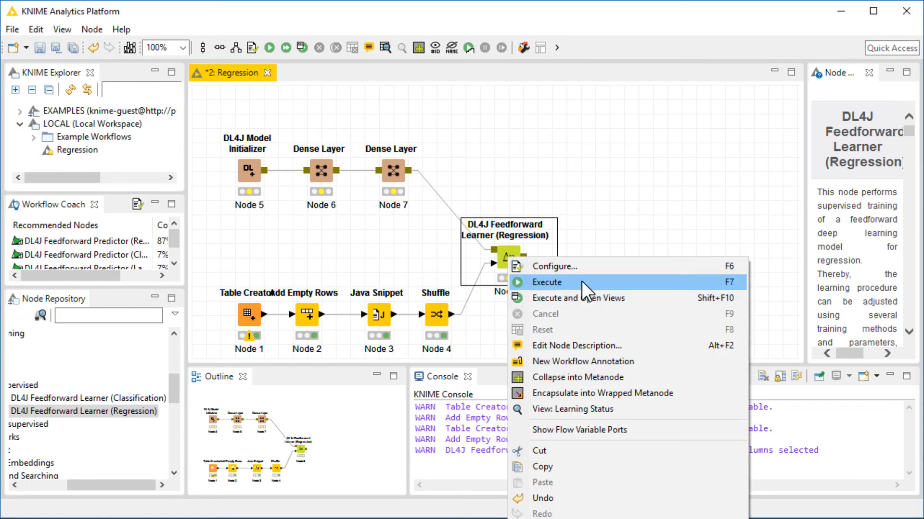
click(581, 281)
right_click(504, 255)
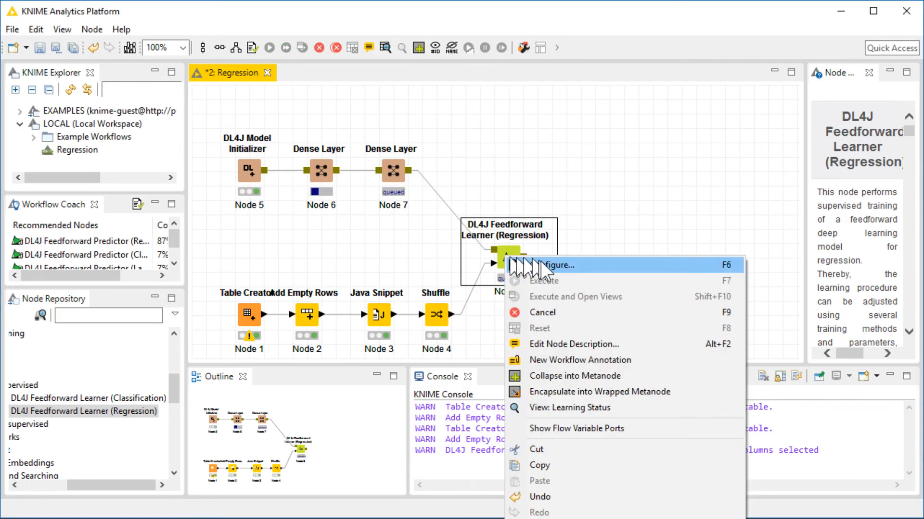
click(565, 408)
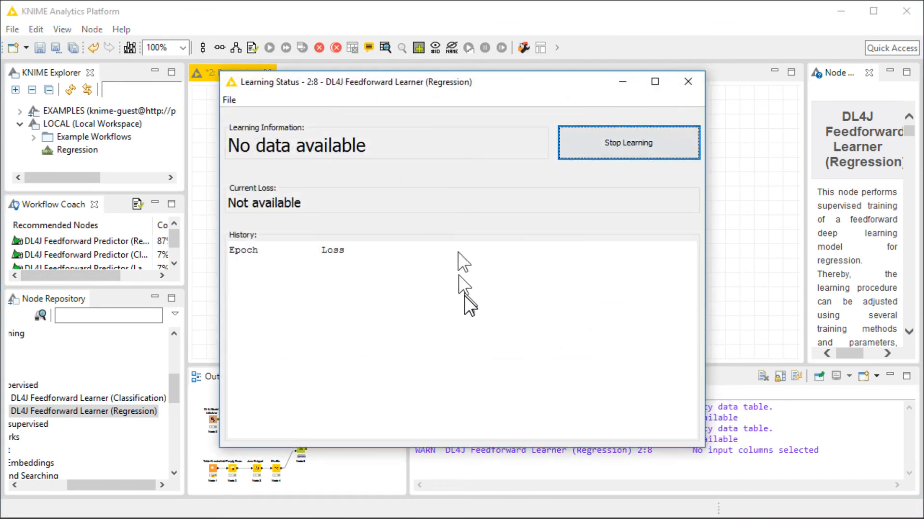
drag(567, 82, 360, 97)
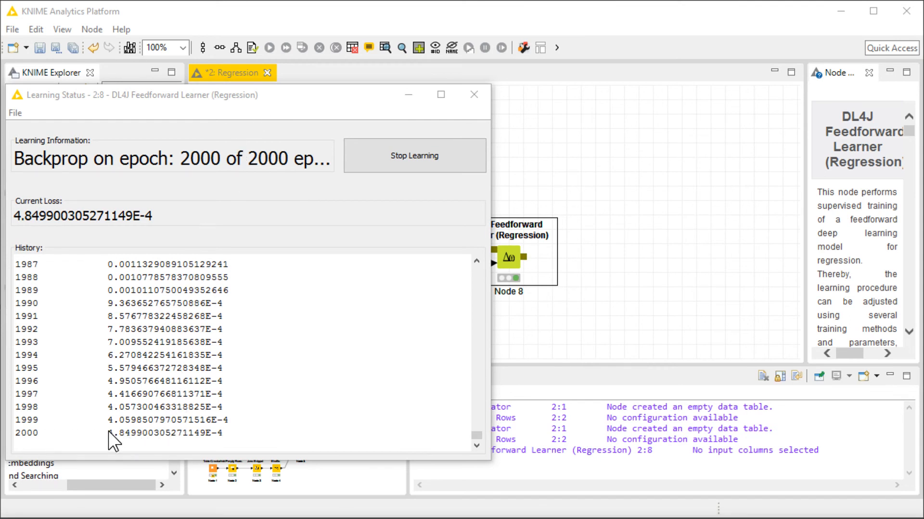
drag(110, 431, 129, 431)
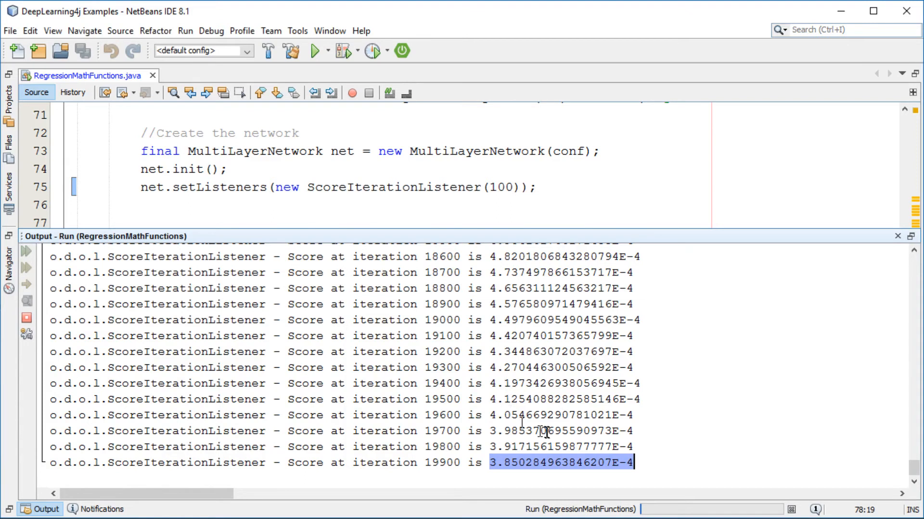
click(518, 448)
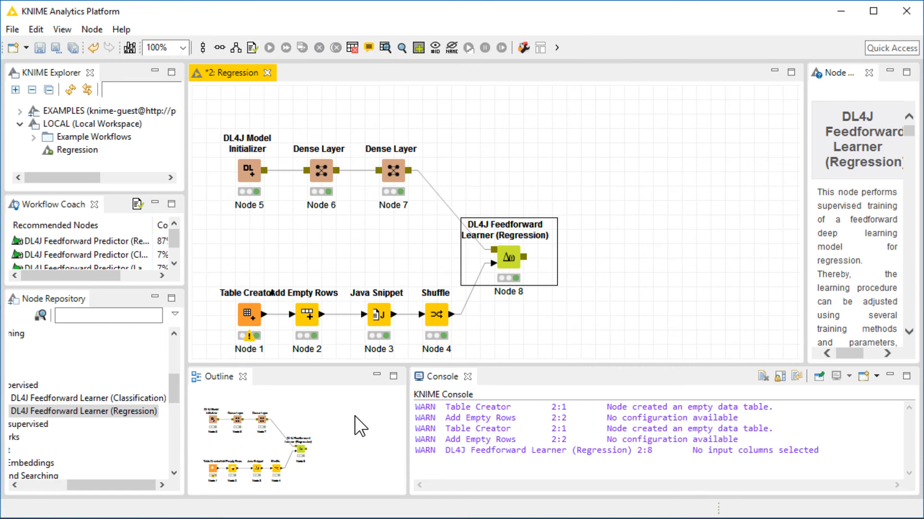
Add a DL4J Feedforward Predictor (Regression) node from the Deep Learning Predict category to the workflow.
click(123, 412)
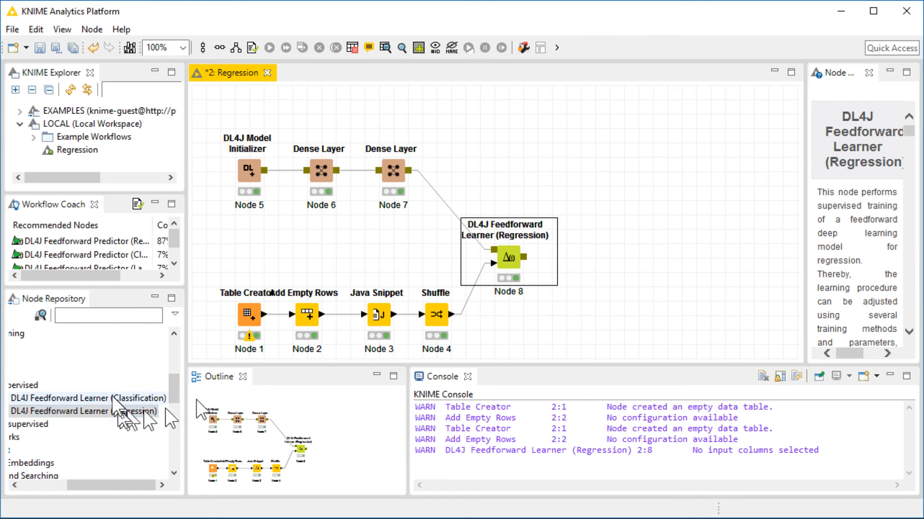
drag(71, 486, 15, 485)
scroll(56, 428, down, 1)
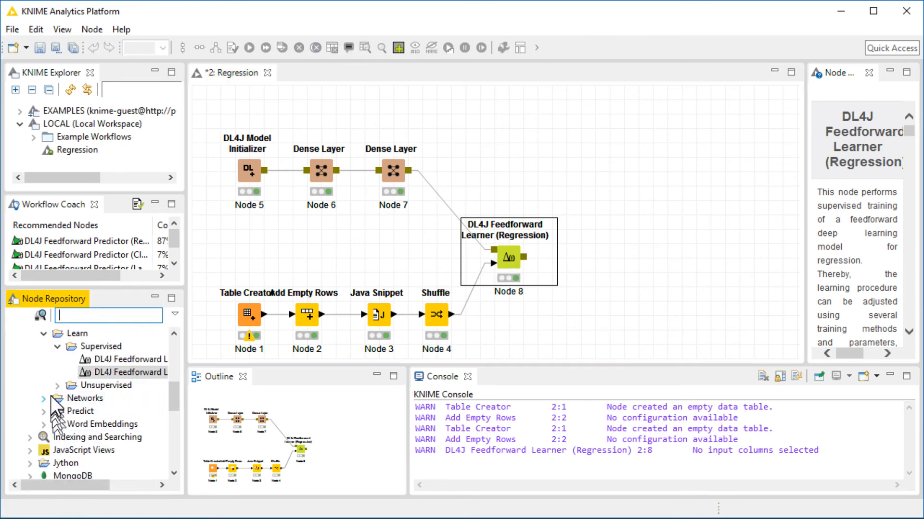
click(44, 412)
drag(91, 484, 129, 484)
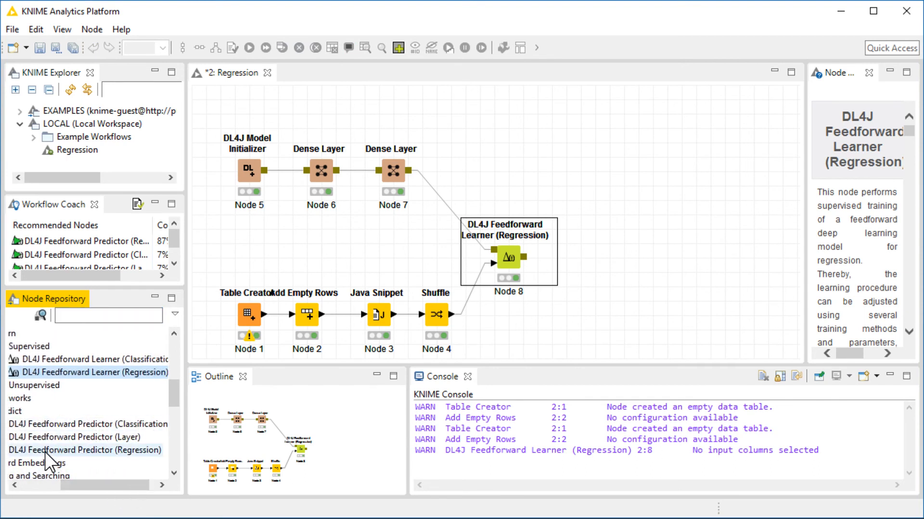
drag(45, 451, 632, 284)
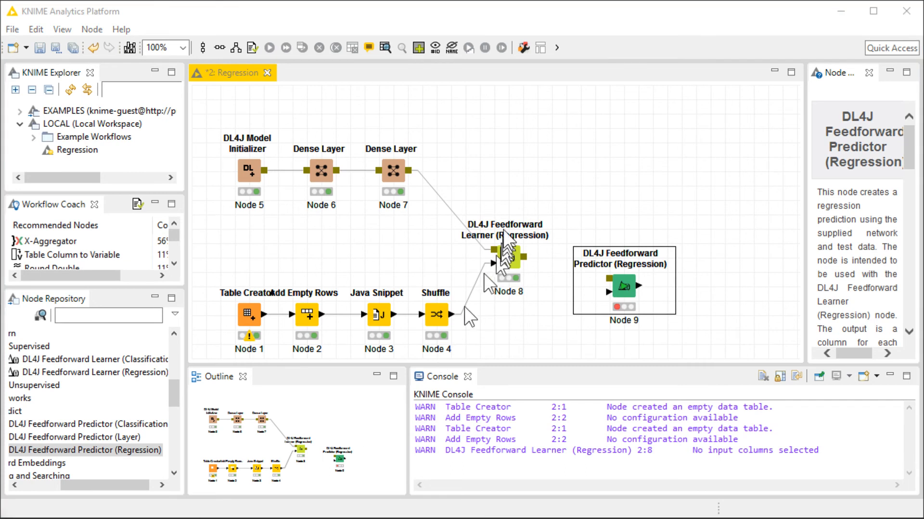
Connect the learner's model output and the Shuffle output to the predictor, then execute the predictor.
click(525, 256)
drag(570, 278, 609, 278)
mouse_move(451, 314)
mouse_down()
mouse_move(529, 331)
mouse_move(609, 292)
mouse_up()
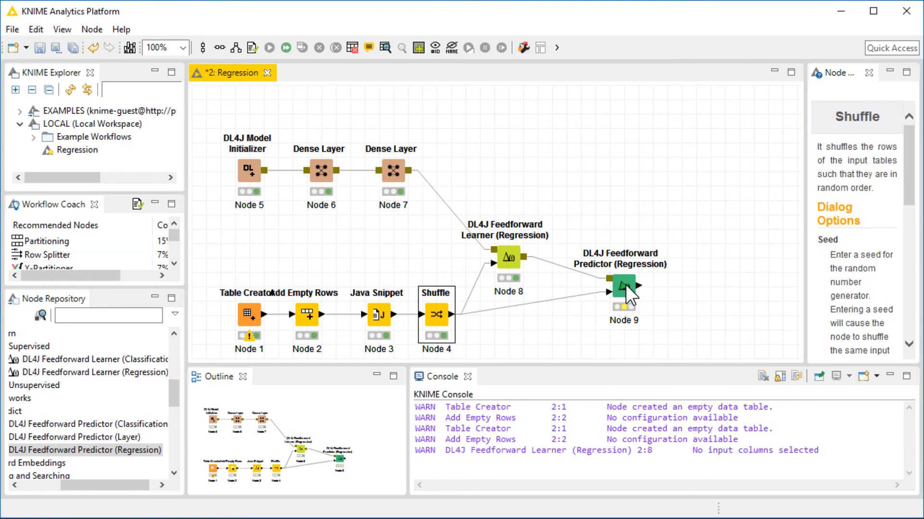
right_click(625, 288)
click(657, 313)
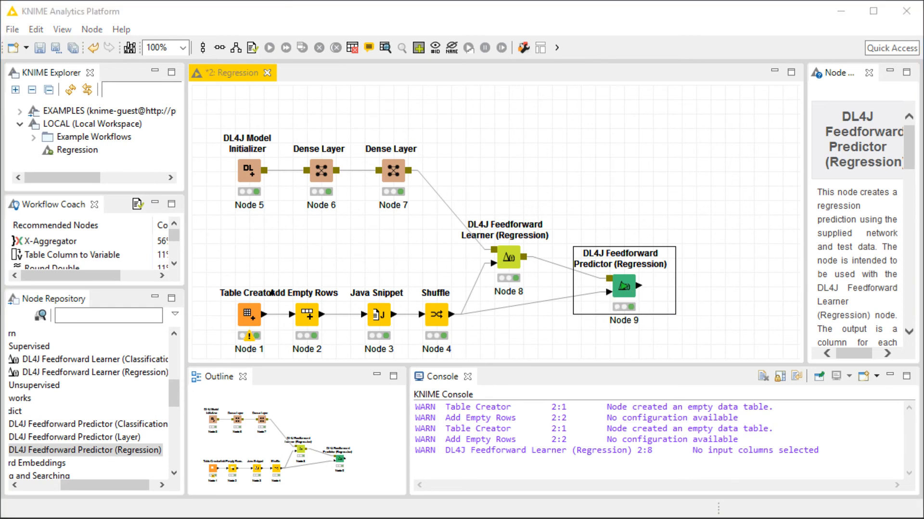
Search the node repository for jfree and add a Line Chart (JFreeChart) node beside the predictor.
click(133, 316)
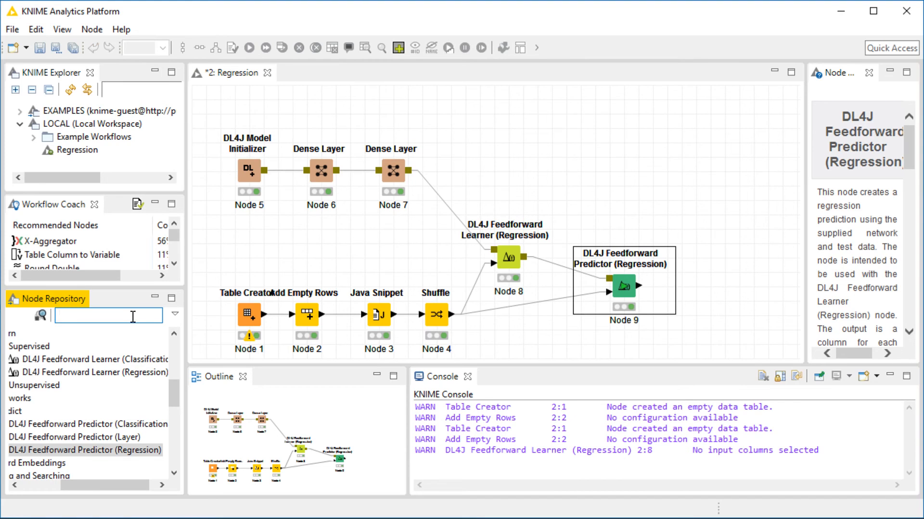
text(line ch)
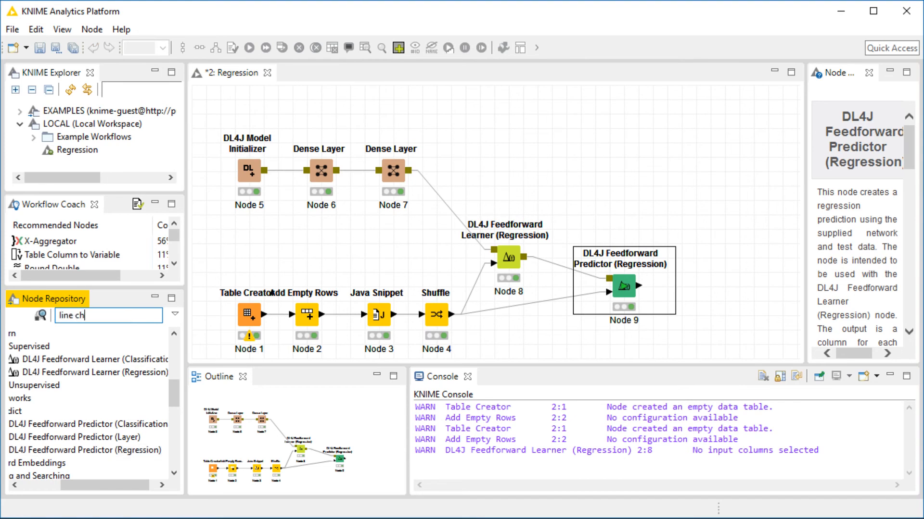
text(art jfree)
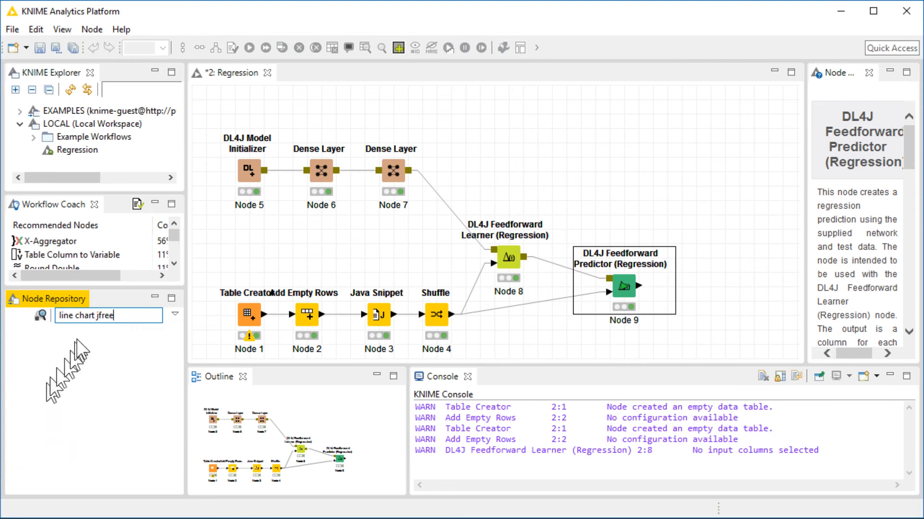
key(ctrl+a)
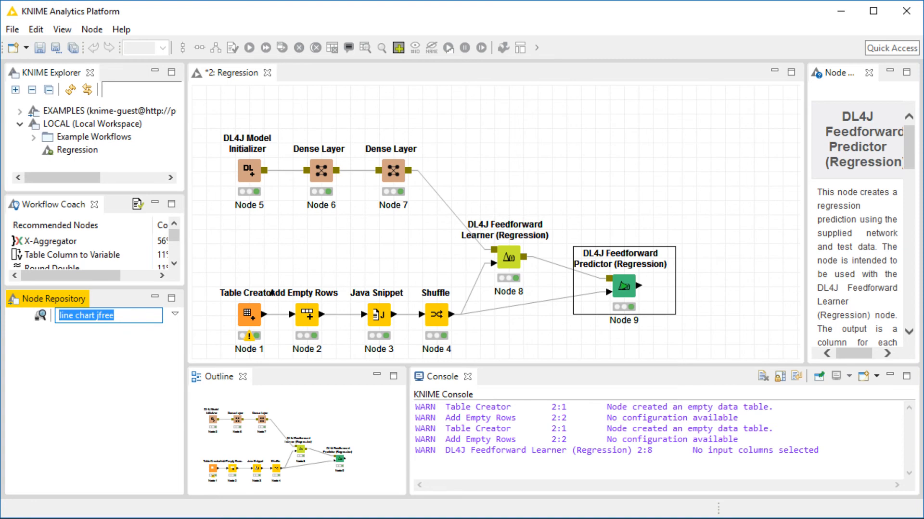
text(jfree)
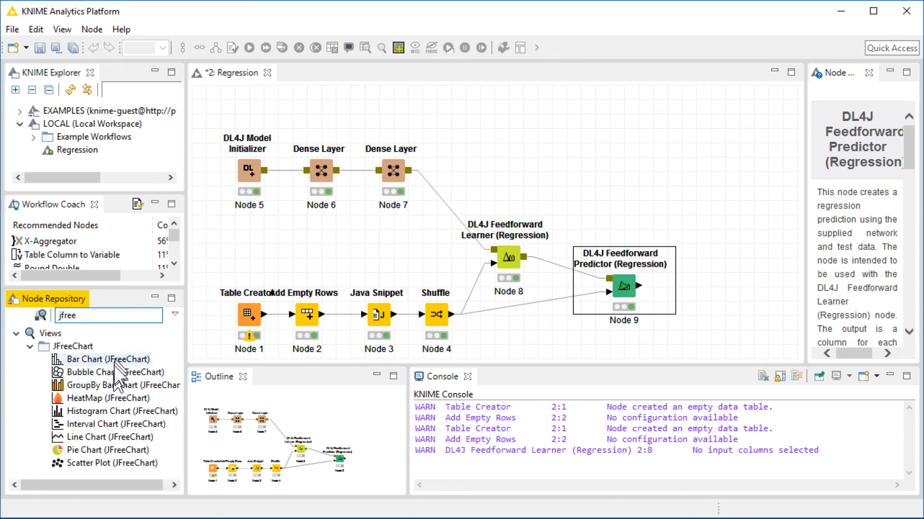
drag(121, 437, 727, 224)
drag(724, 256, 724, 298)
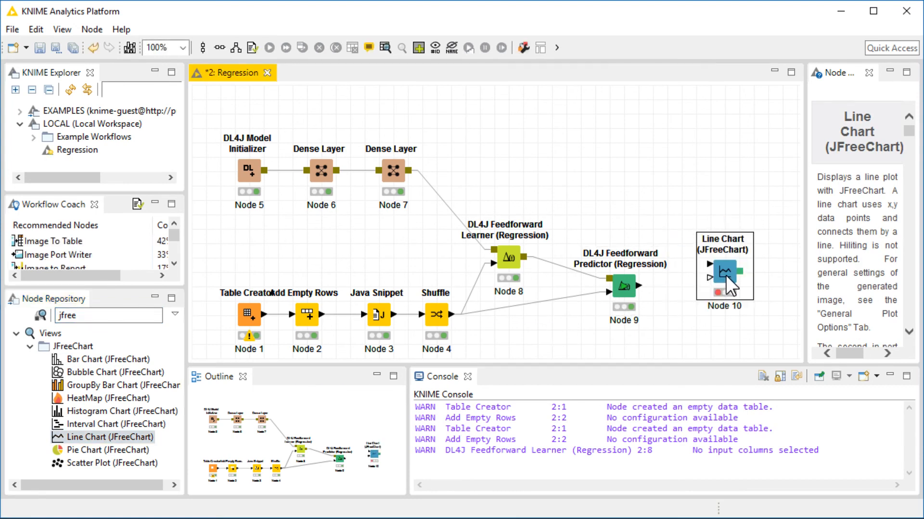
Connect the predictor's output to the Line Chart node's data input.
drag(639, 285, 710, 261)
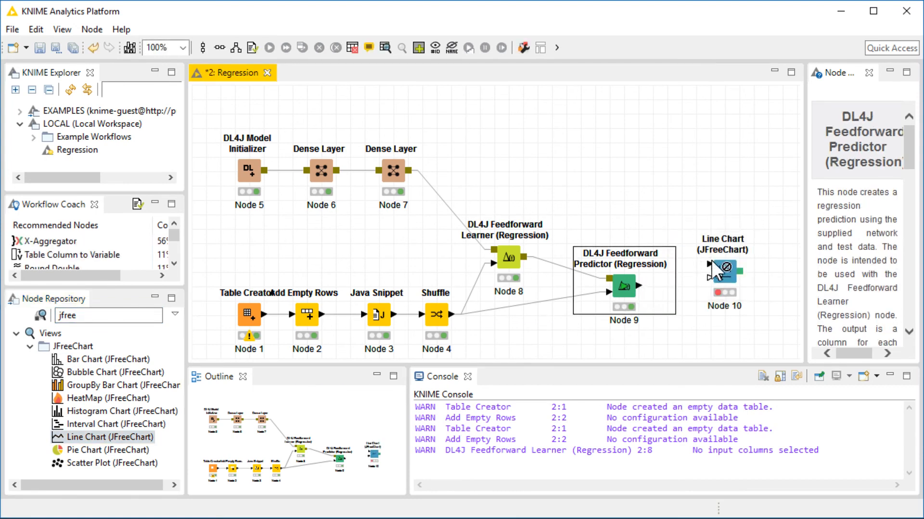
click(711, 261)
drag(639, 286, 709, 265)
Configure the line chart to exclude x from the Y columns and use x as the X axis.
double_click(724, 272)
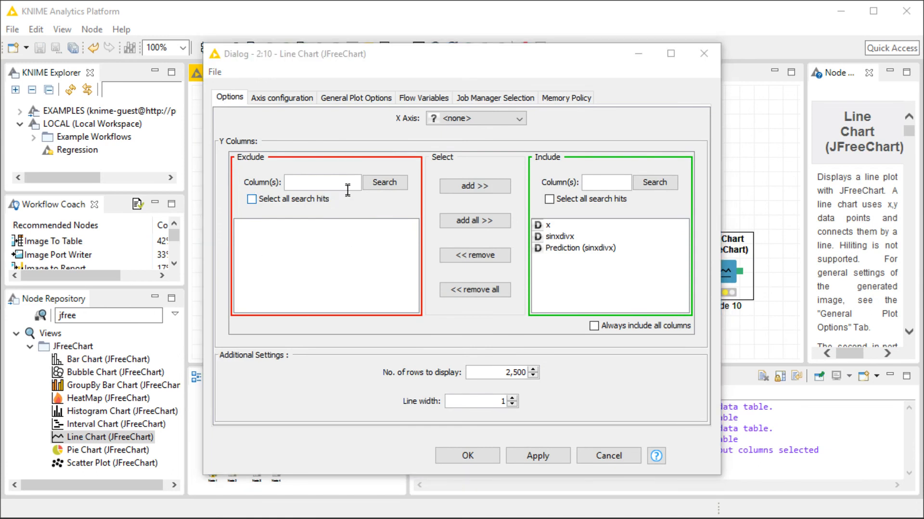
double_click(547, 225)
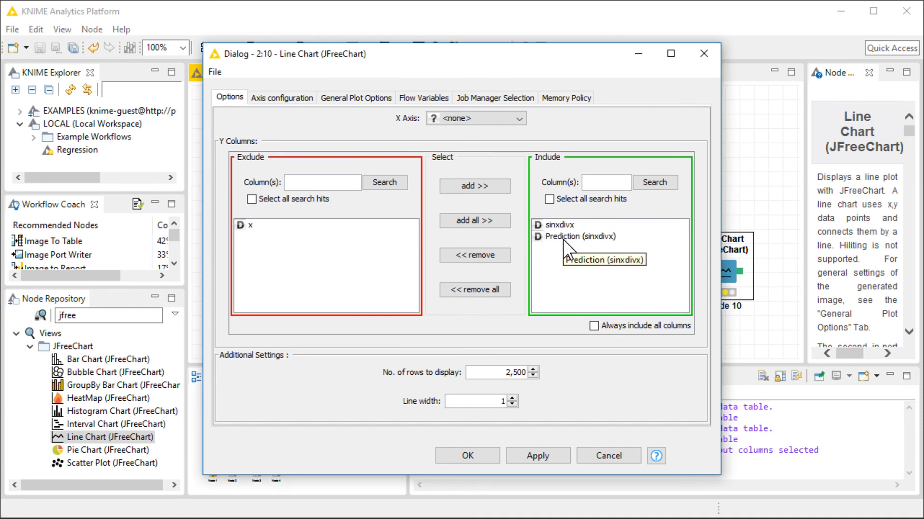
click(461, 121)
click(462, 144)
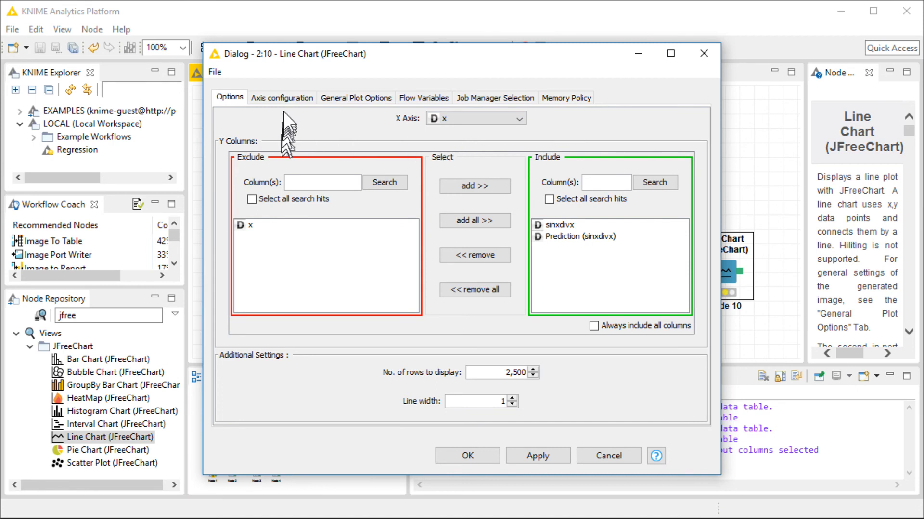
Label the X axis x and the Y axis sin(x)/x, show the color caption, and confirm the chart settings.
click(283, 99)
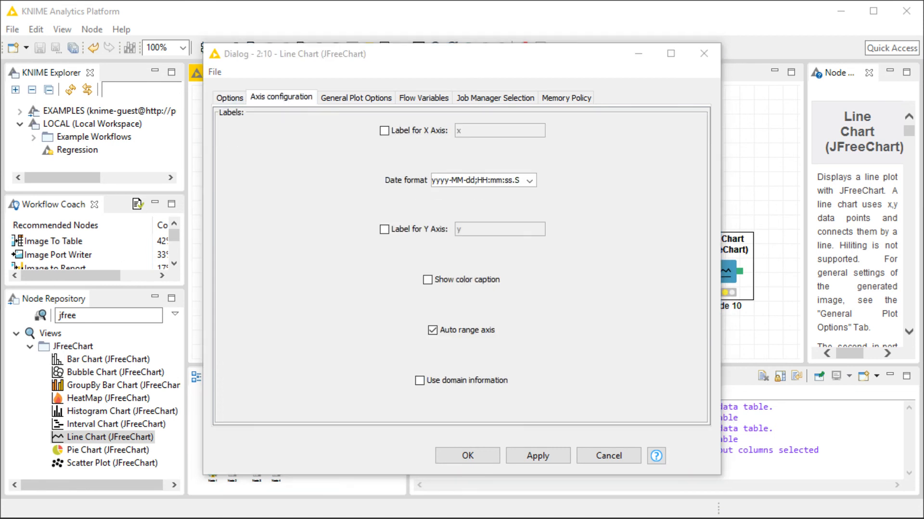
click(416, 130)
click(489, 135)
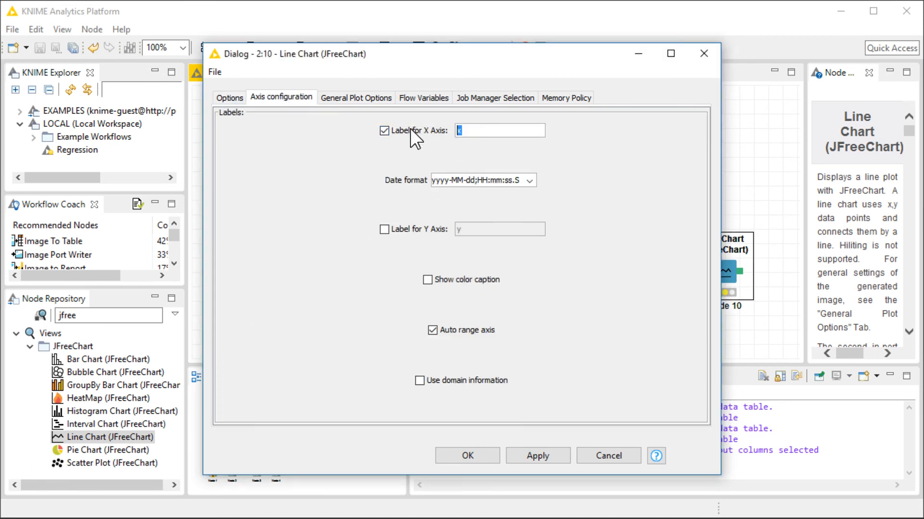
click(422, 227)
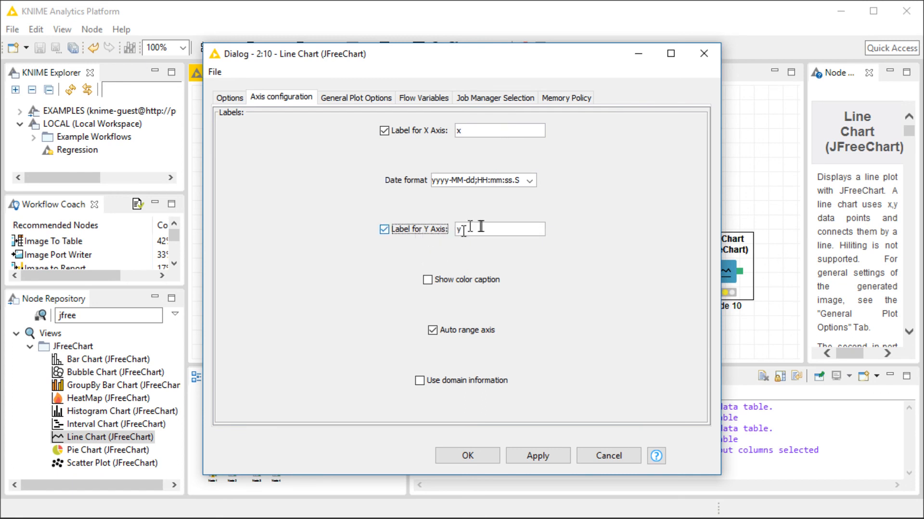
key(Tab)
text(Sin()
key(BackSpace)
key(BackSpace)
key(BackSpace)
key(BackSpace)
text(sin(x)/x)
click(427, 281)
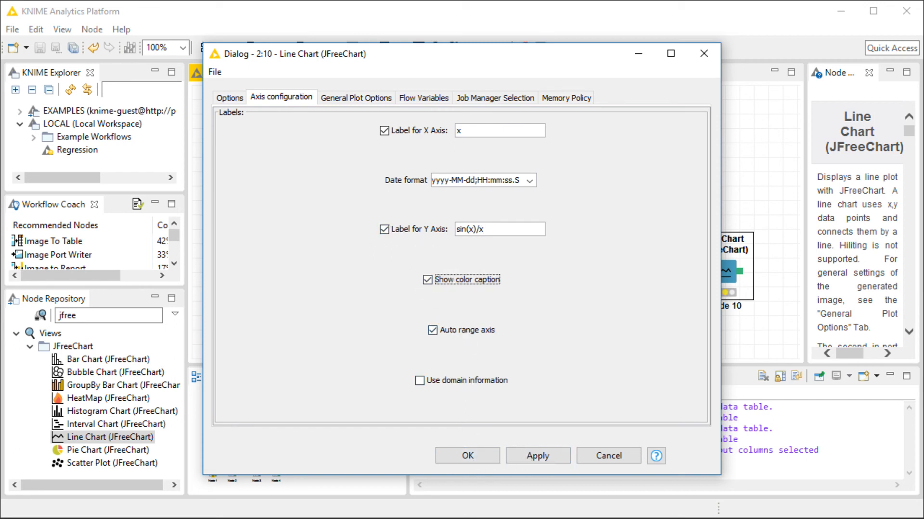
click(366, 98)
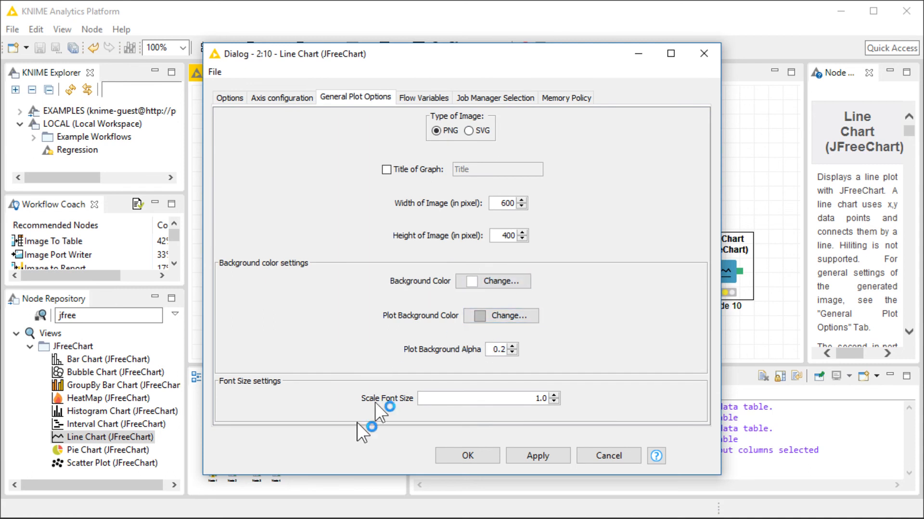
click(483, 456)
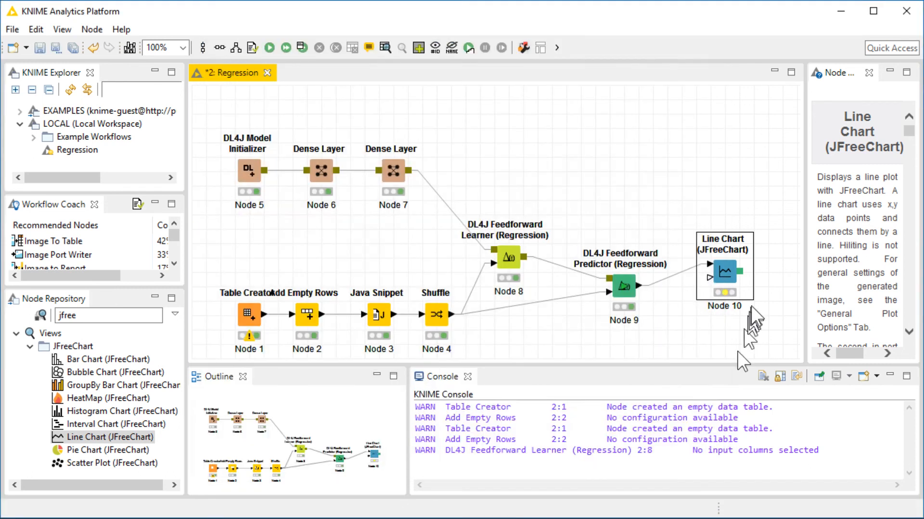
Execute the line chart node and open its view of sinxdivx against the prediction.
right_click(731, 269)
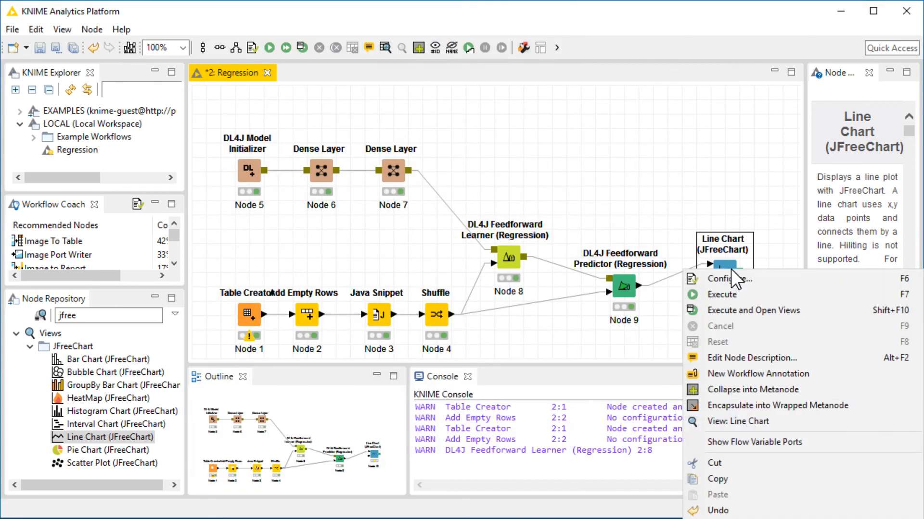
click(746, 307)
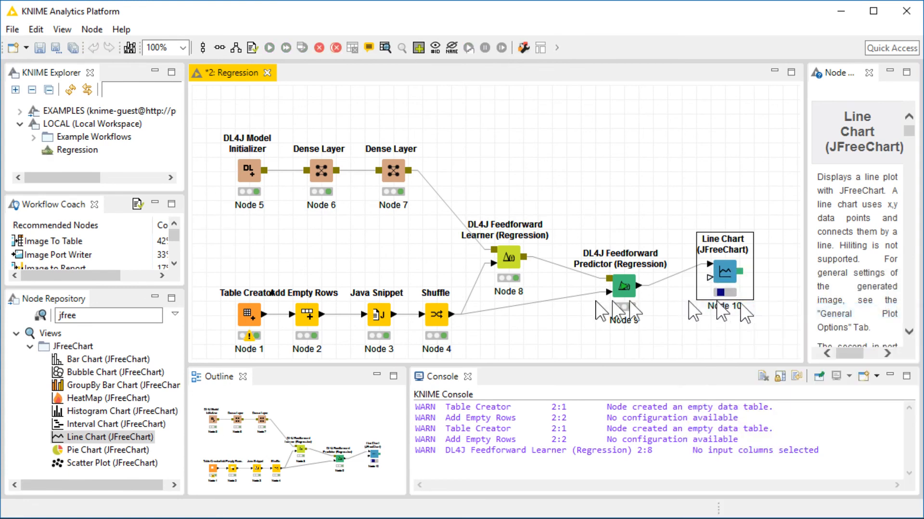
drag(516, 94, 615, 70)
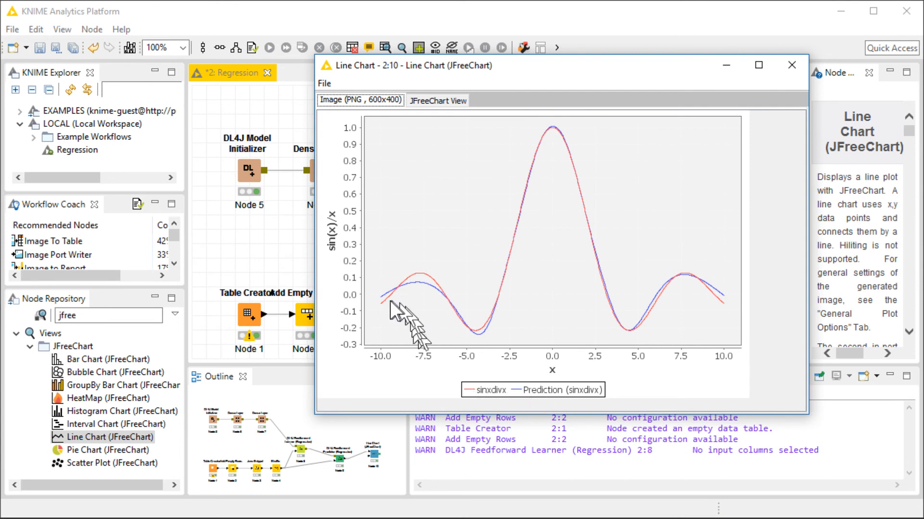
drag(676, 65, 783, 45)
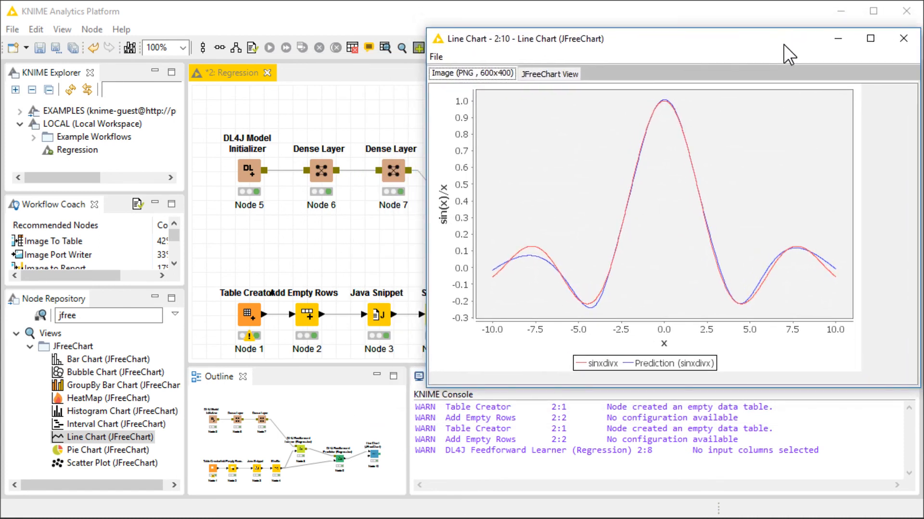
Switch to the reference regression example chart and then the PDF slides to examine the hidden-layer architectures.
key(alt+Tab)
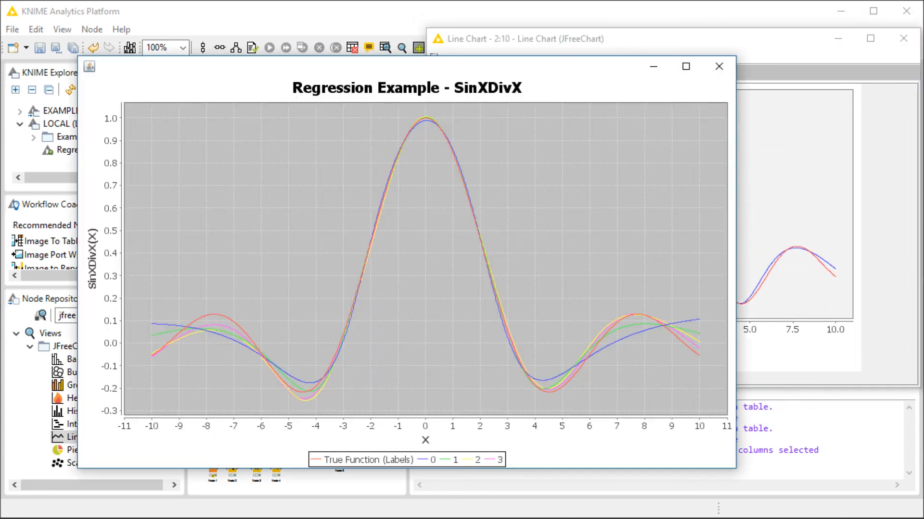
drag(424, 72, 385, 93)
drag(699, 76, 488, 144)
drag(330, 158, 309, 70)
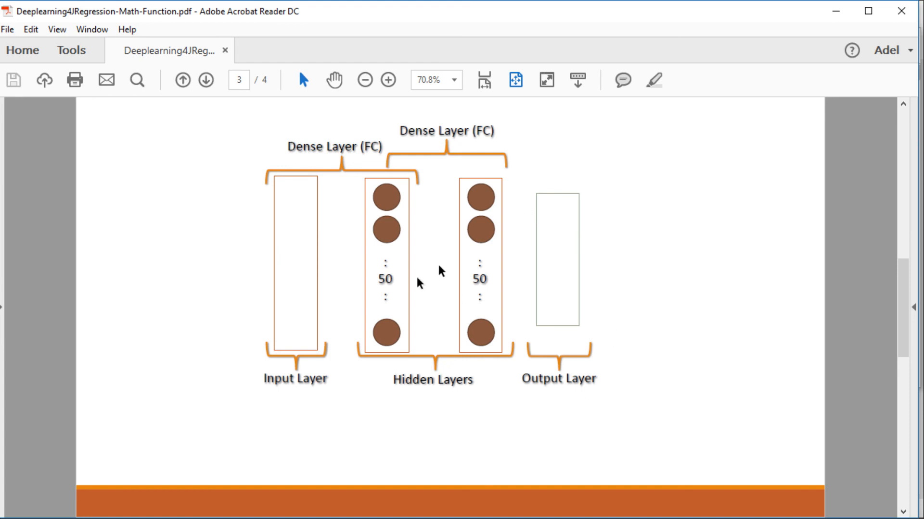
scroll(196, 332, down, 1)
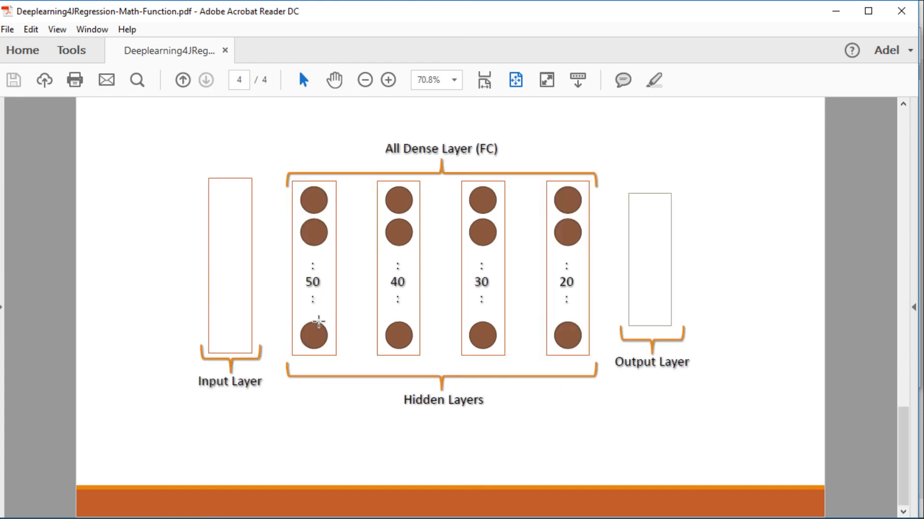
Compare the two-layer and four-layer hidden-layer architecture slides, then return to the workflow.
scroll(323, 322, up, 1)
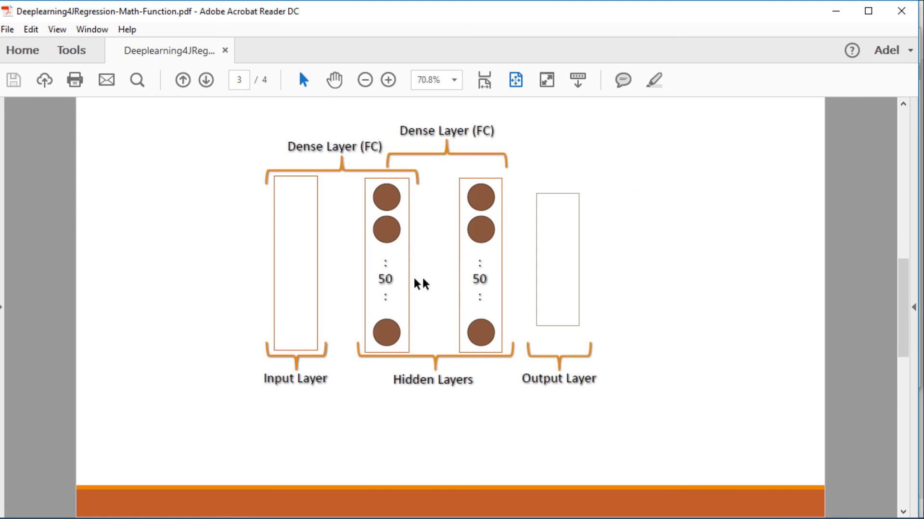
scroll(333, 289, down, 1)
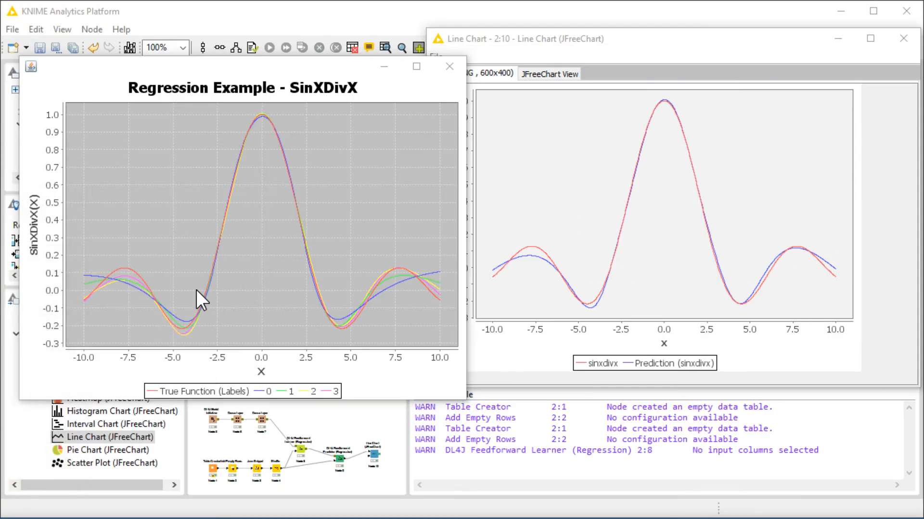
click(329, 25)
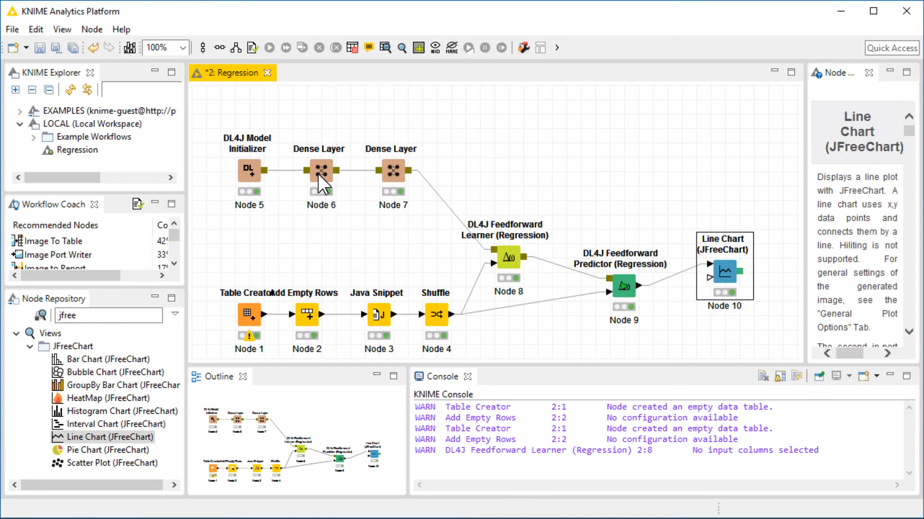
Disconnect the two existing Dense Layer nodes from the initializer and learner and move them aside.
drag(296, 123, 416, 223)
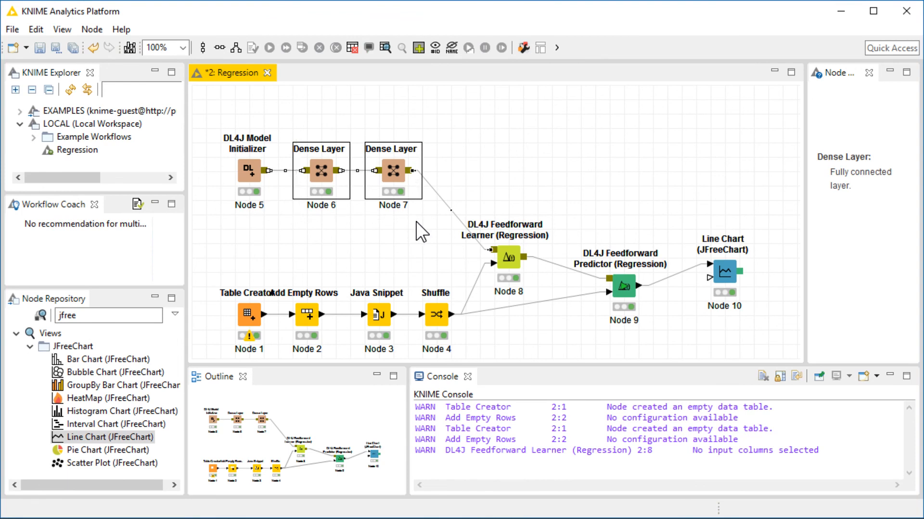
click(366, 234)
key(Delete)
click(529, 277)
click(452, 208)
key(Delete)
drag(311, 228, 432, 121)
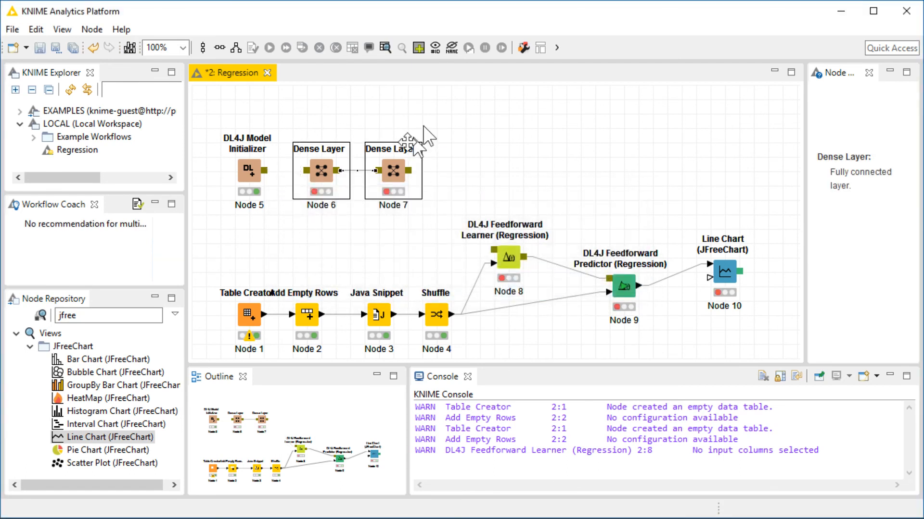
drag(321, 172, 701, 133)
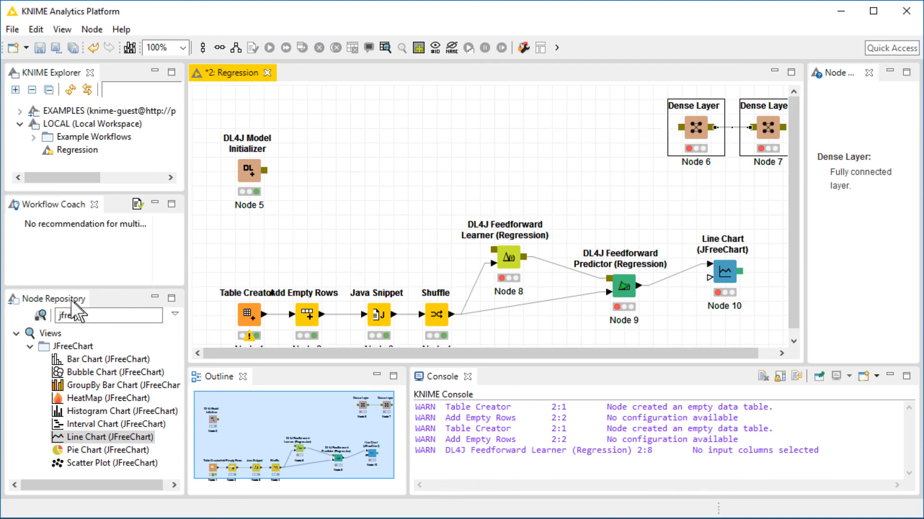
Clear the node repository search and add four Dense Layer nodes from KNIME Labs Deep Learning Perceptron layers.
drag(87, 313, 14, 311)
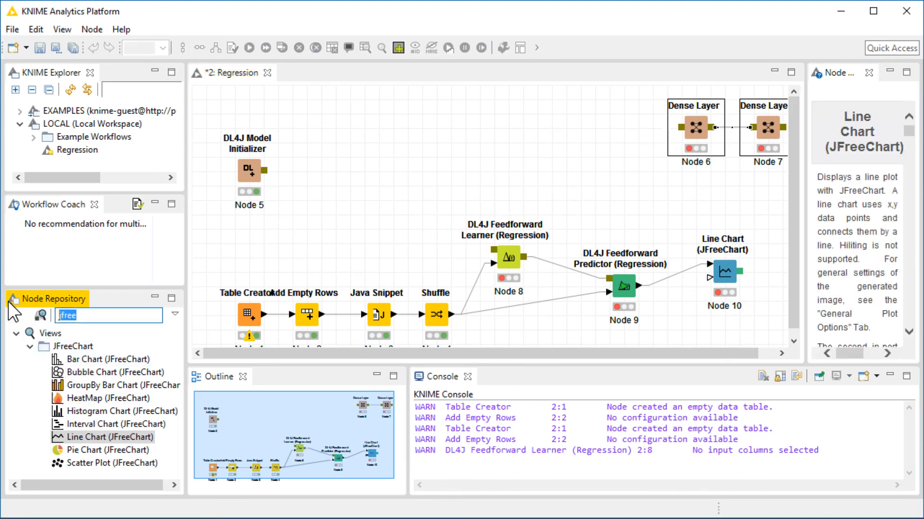
key(BackSpace)
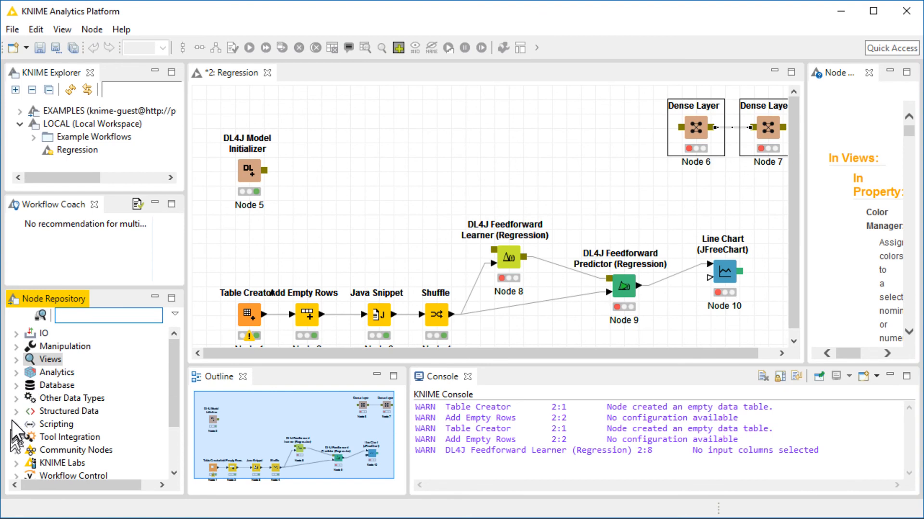
click(16, 464)
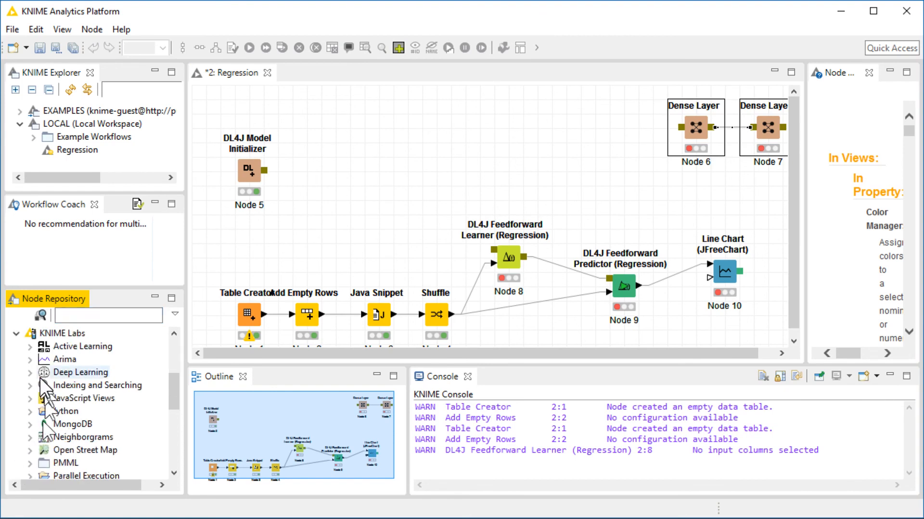
click(29, 372)
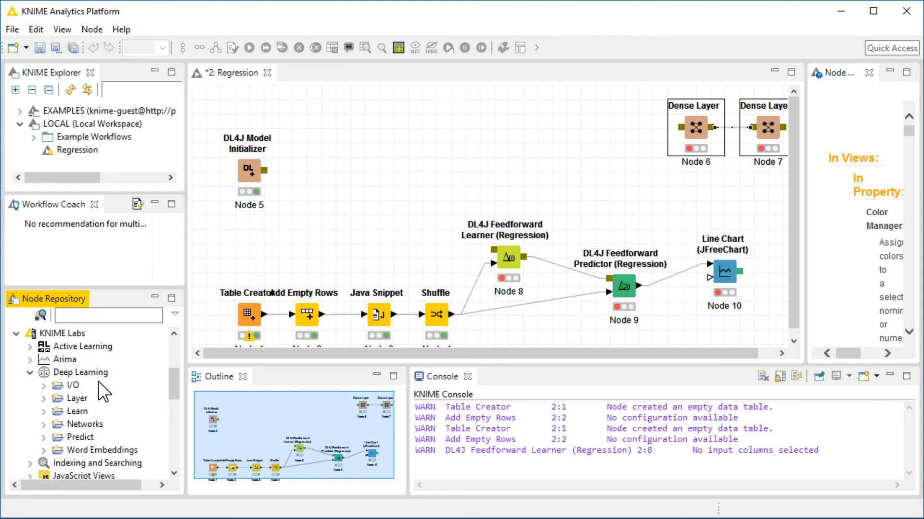
click(43, 398)
click(57, 450)
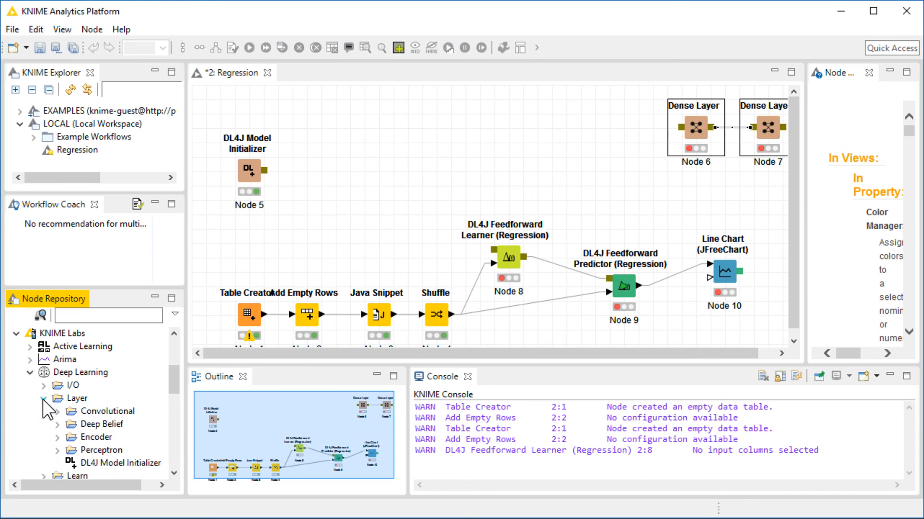
drag(88, 466, 318, 180)
drag(111, 464, 392, 180)
drag(132, 462, 494, 181)
drag(104, 473, 580, 181)
Line up the four new Dense Layer nodes in a row and chain them after the DL4J Model Initializer.
drag(505, 181, 463, 185)
click(300, 172)
drag(392, 166, 379, 167)
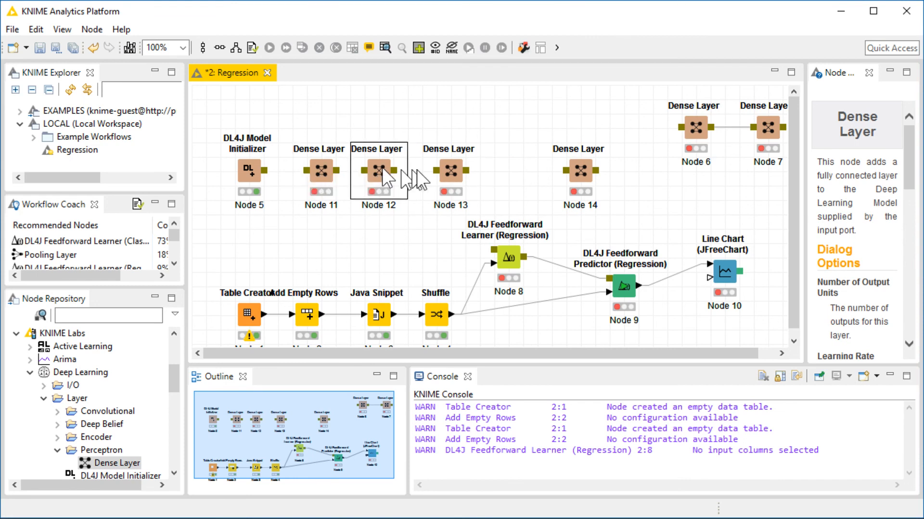
drag(580, 175, 526, 172)
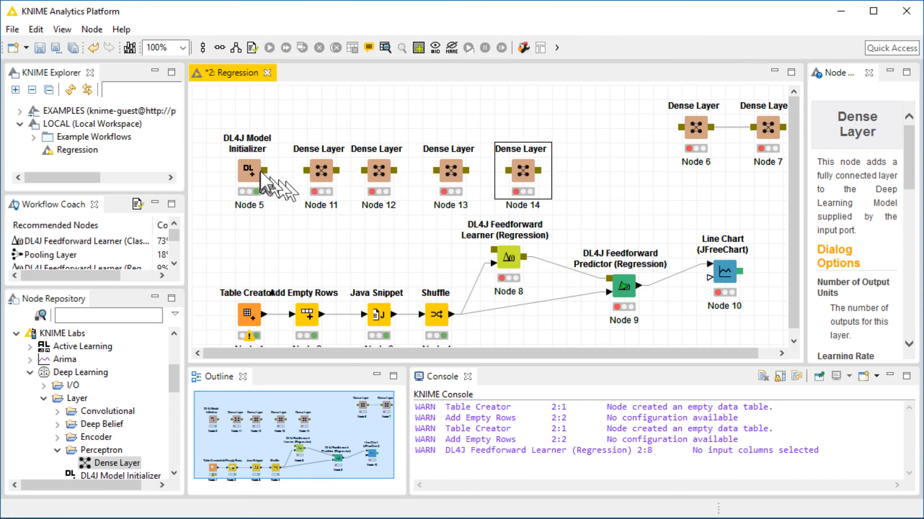
click(251, 173)
drag(337, 171, 509, 173)
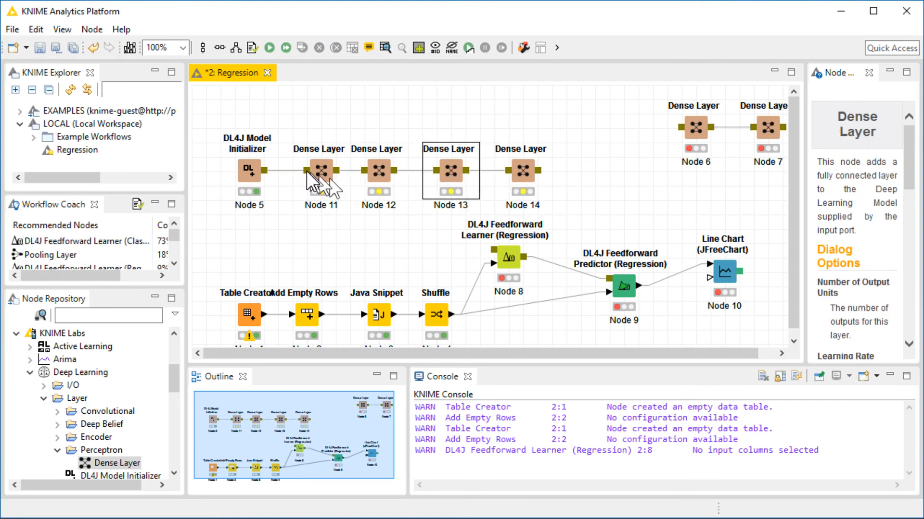
Configure the first new Dense Layer with 50 output units, learning rate 0.01 and TanH activation.
double_click(321, 171)
text(50)
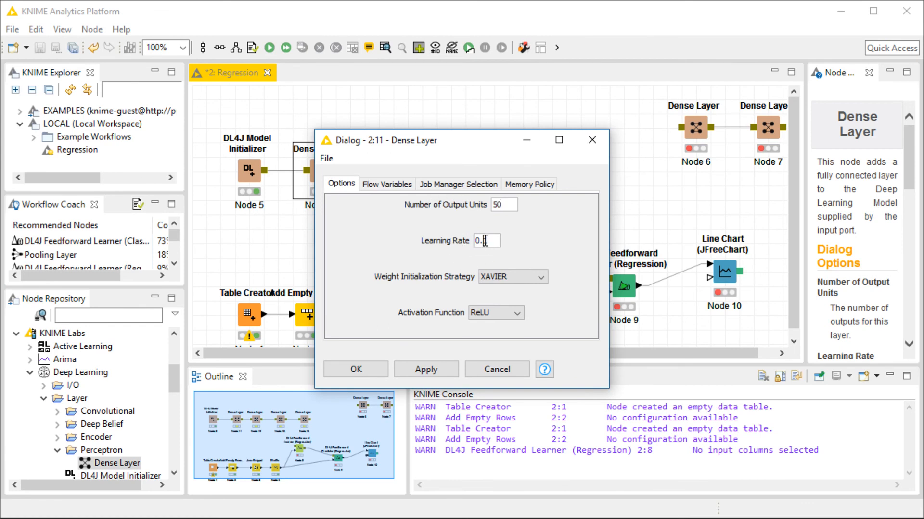
text(01)
click(505, 313)
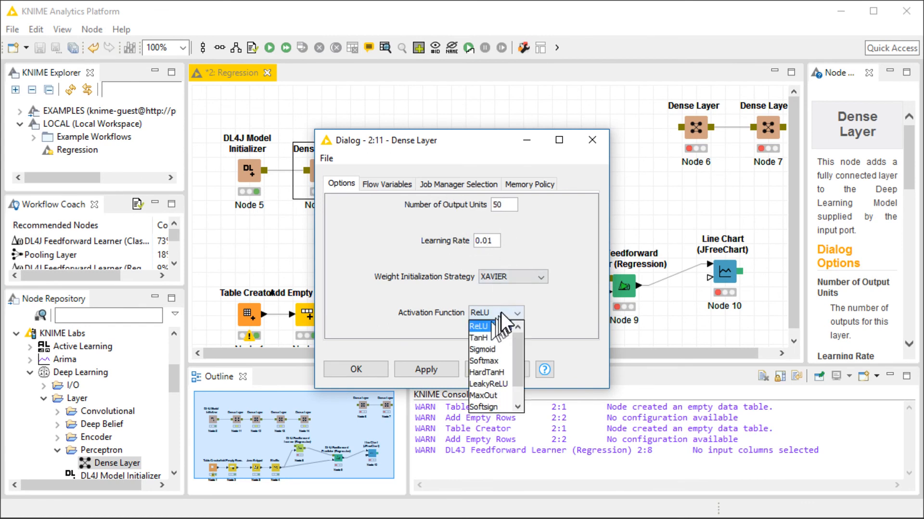
click(482, 241)
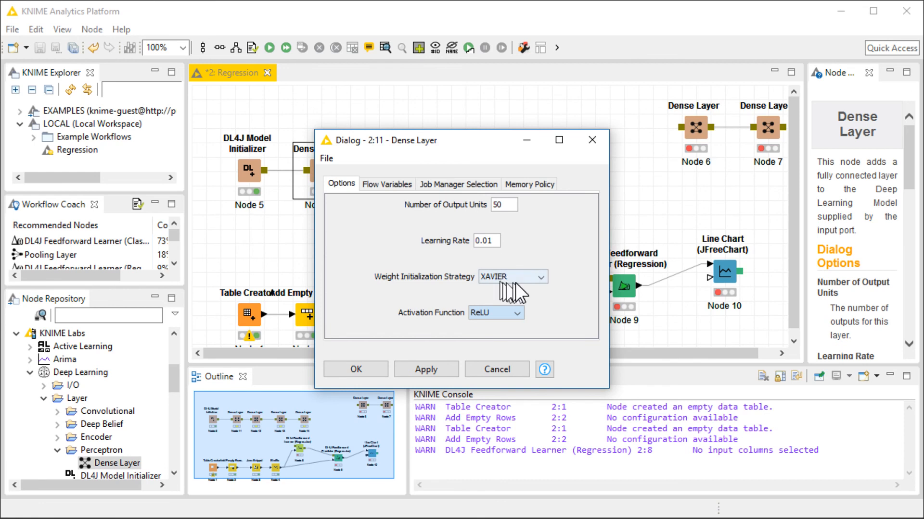
click(504, 313)
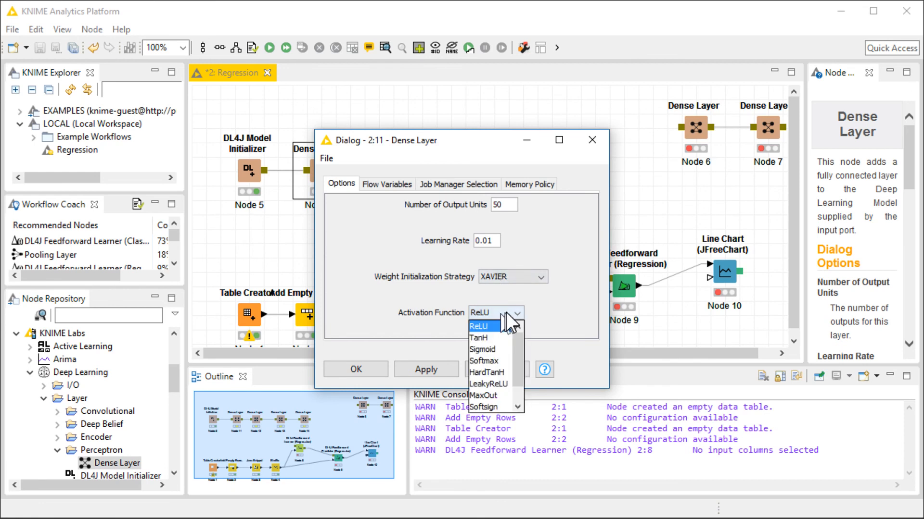
click(498, 339)
click(375, 369)
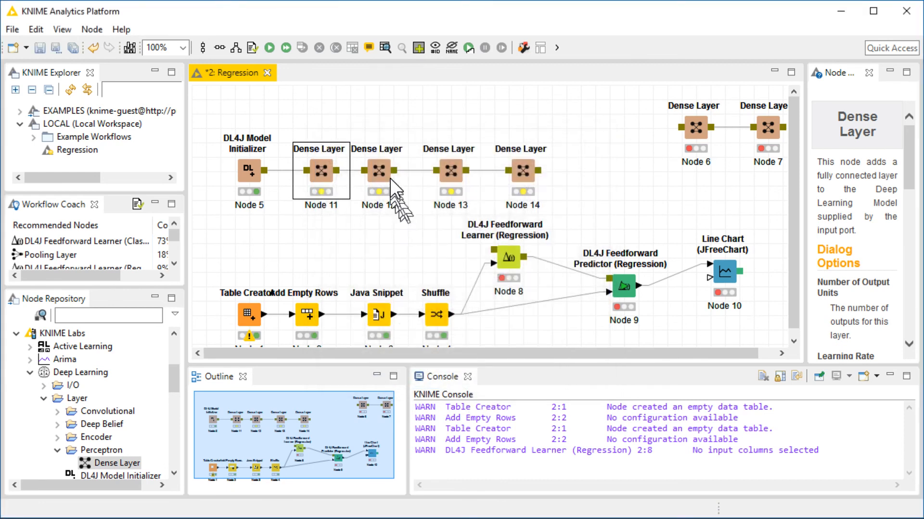
Configure the second Dense Layer with 40 output units, learning rate 0.01, and pick its activation function.
double_click(375, 175)
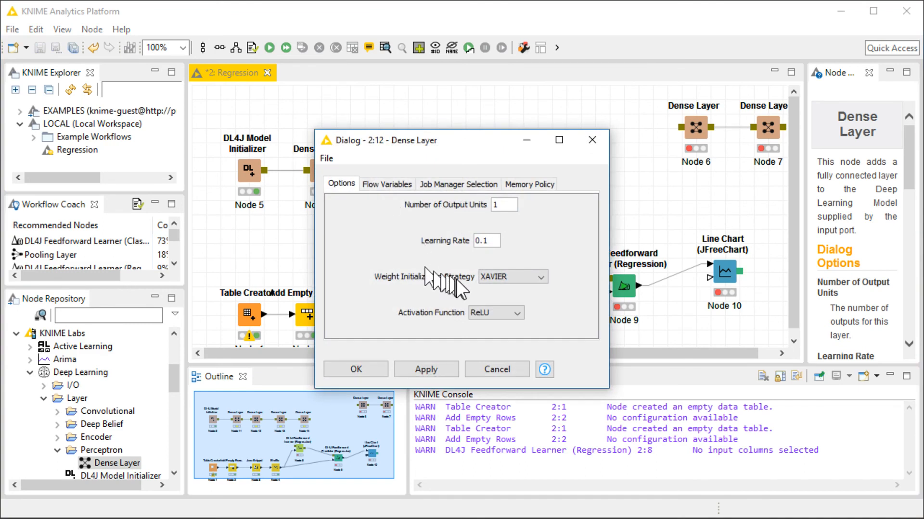
text(40)
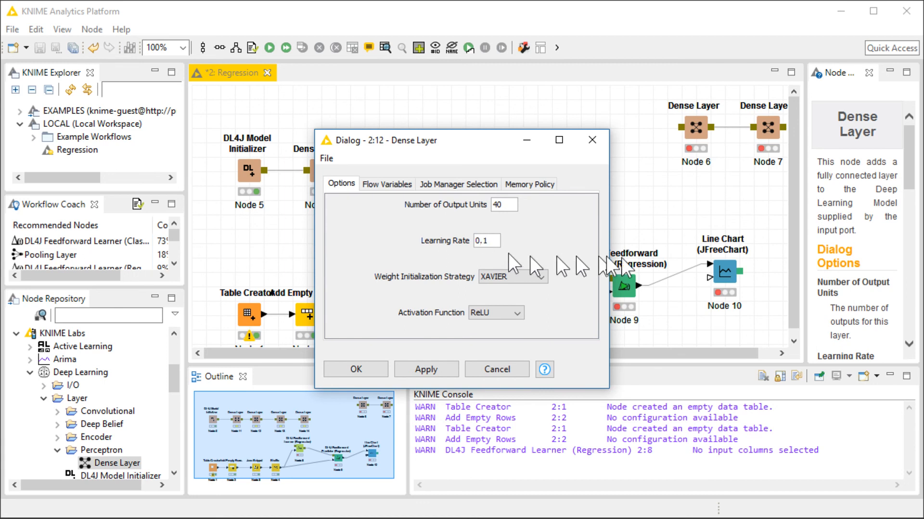
text(0)
click(496, 313)
click(485, 346)
click(357, 367)
Configure the third Dense Layer with 30 output units and TanH activation.
double_click(450, 174)
text(30)
click(483, 242)
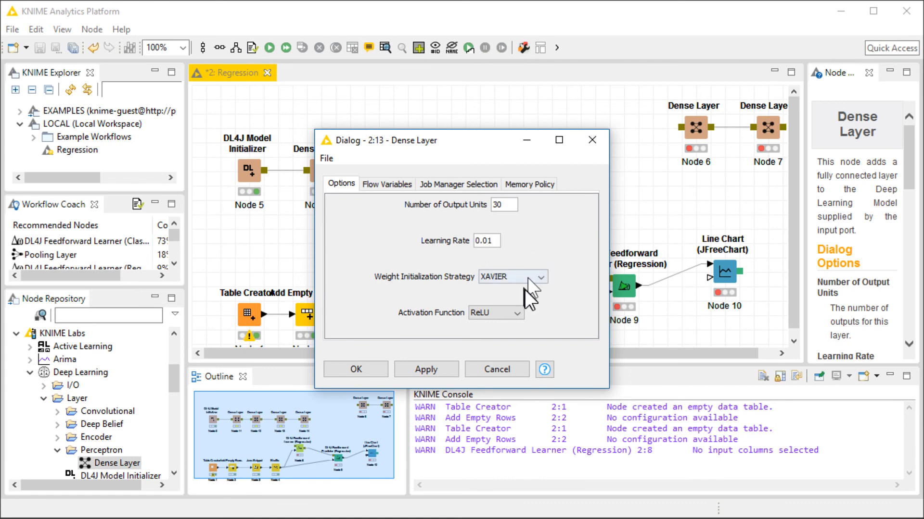
click(496, 313)
click(480, 339)
click(356, 369)
Configure the fourth Dense Layer with 20 output units, learning rate 0.01 and TanH activation.
double_click(523, 166)
drag(513, 204, 471, 203)
text(20)
click(484, 239)
text(0)
click(516, 314)
click(492, 336)
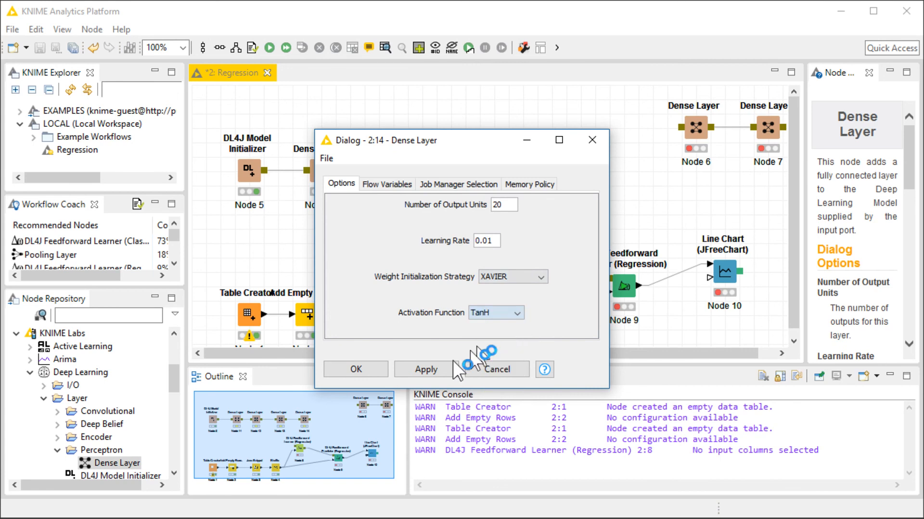
click(356, 369)
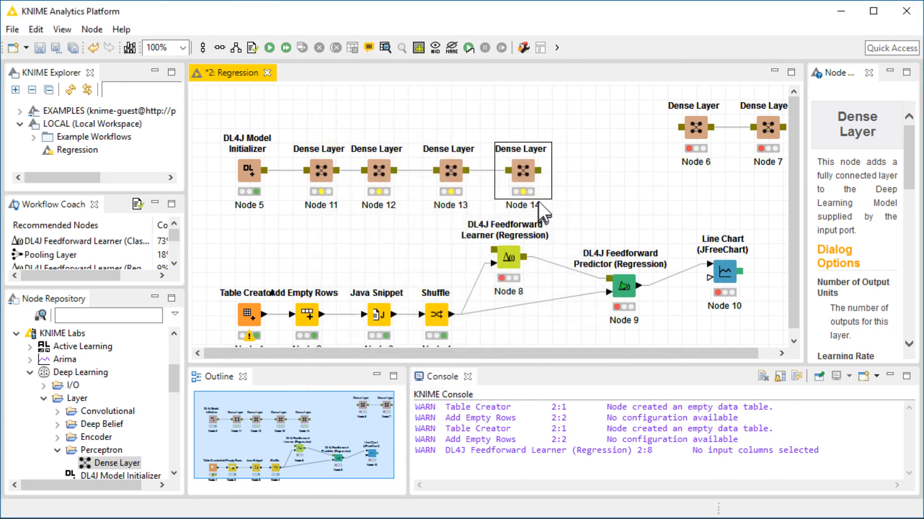
Move the learner and predictor nodes right and connect the last Dense Layer to the DL4J Feedforward Learner.
drag(451, 224, 750, 346)
drag(501, 321, 740, 241)
drag(506, 261, 622, 261)
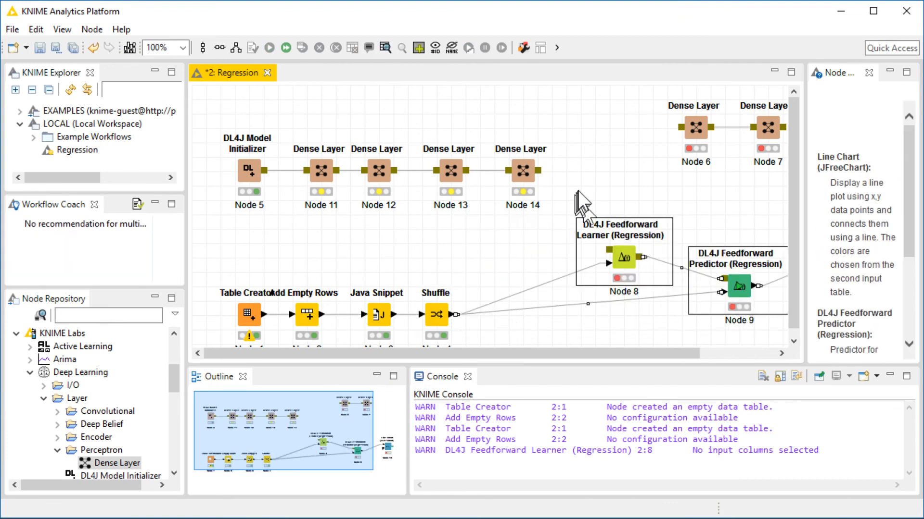
click(538, 170)
drag(538, 169, 623, 260)
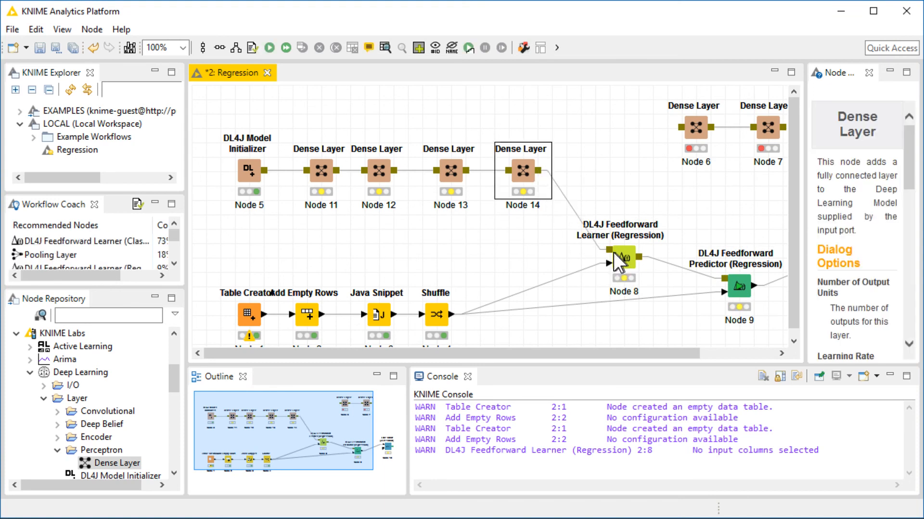
drag(627, 351, 732, 356)
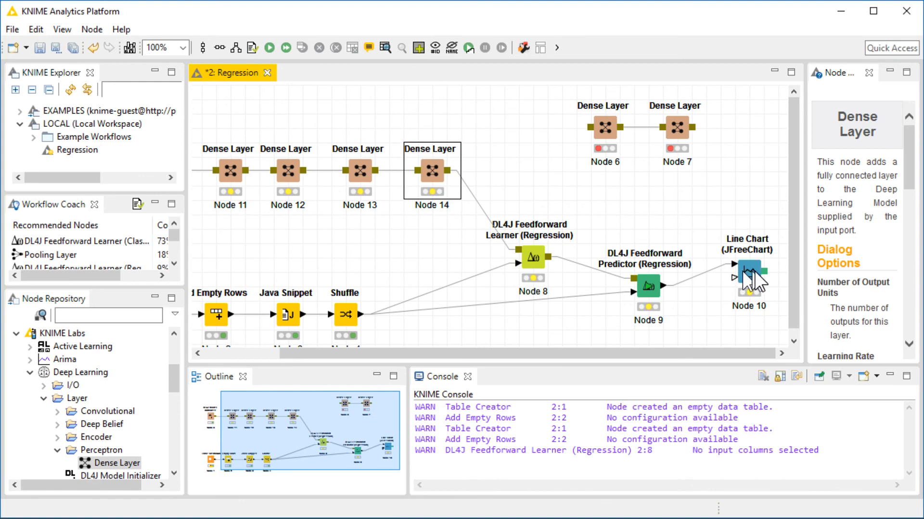
Execute the DL4J Feedforward Learner and open its learning status view to check training.
right_click(533, 261)
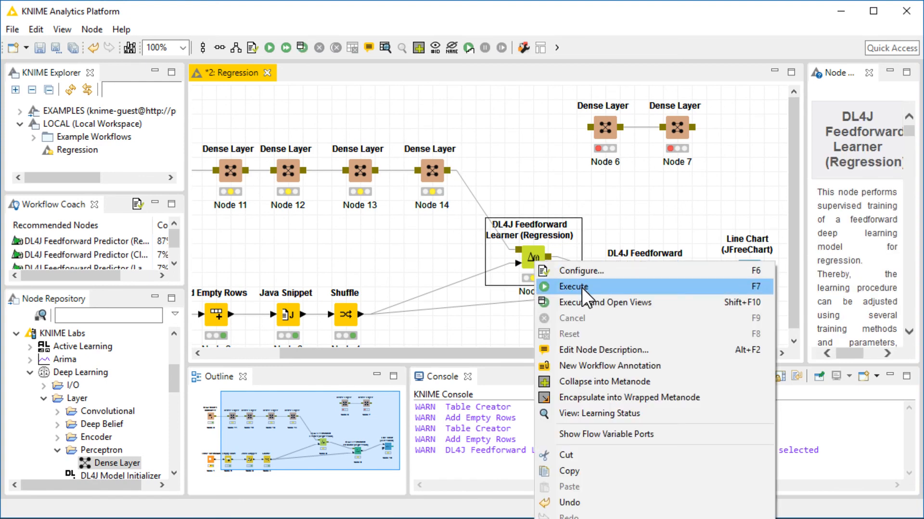
click(581, 287)
right_click(530, 253)
click(604, 408)
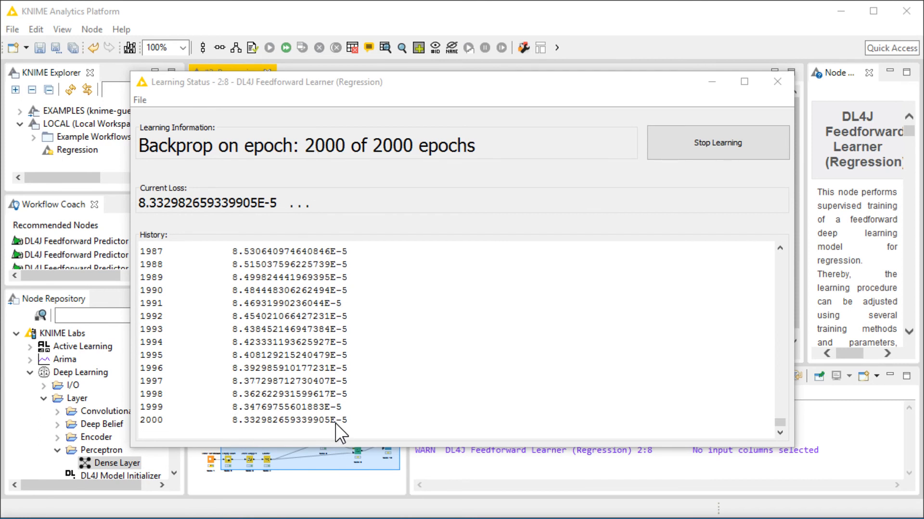
drag(568, 87, 448, 114)
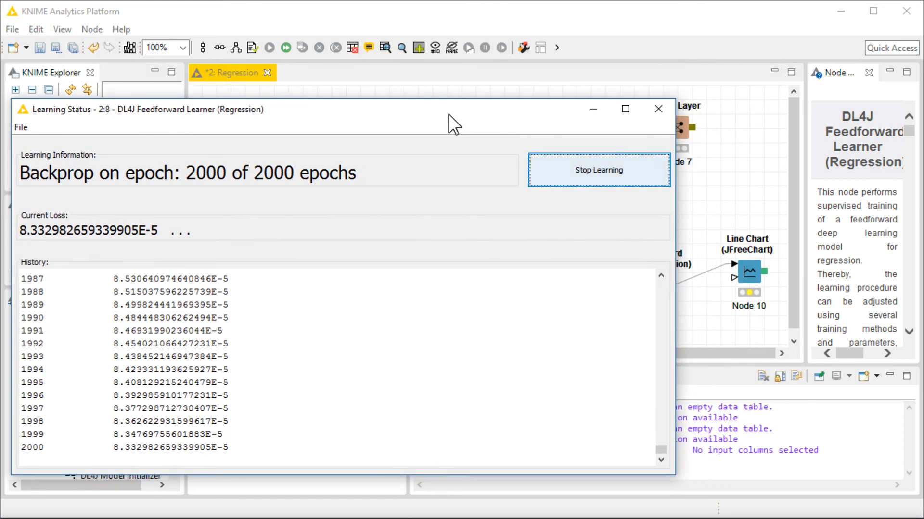
click(658, 109)
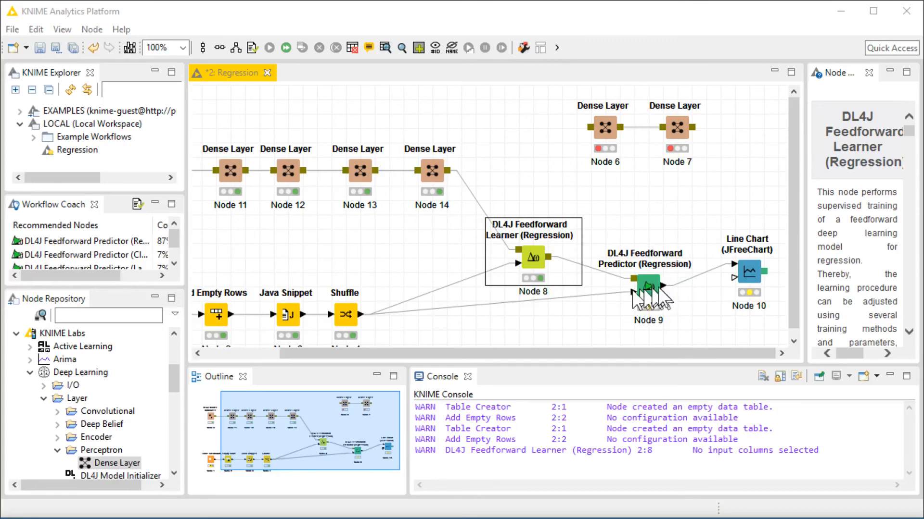
Execute the DL4J Feedforward Predictor and inspect its output data table.
right_click(654, 287)
click(684, 309)
right_click(649, 288)
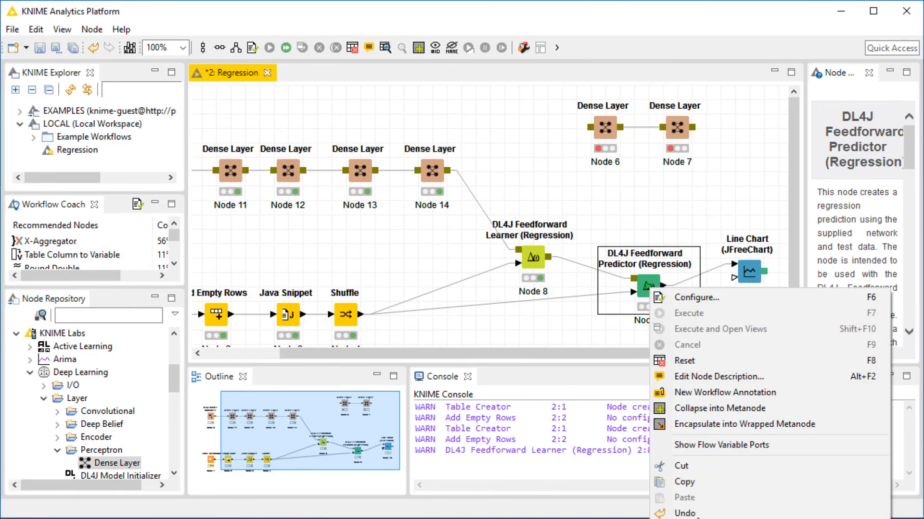
click(703, 515)
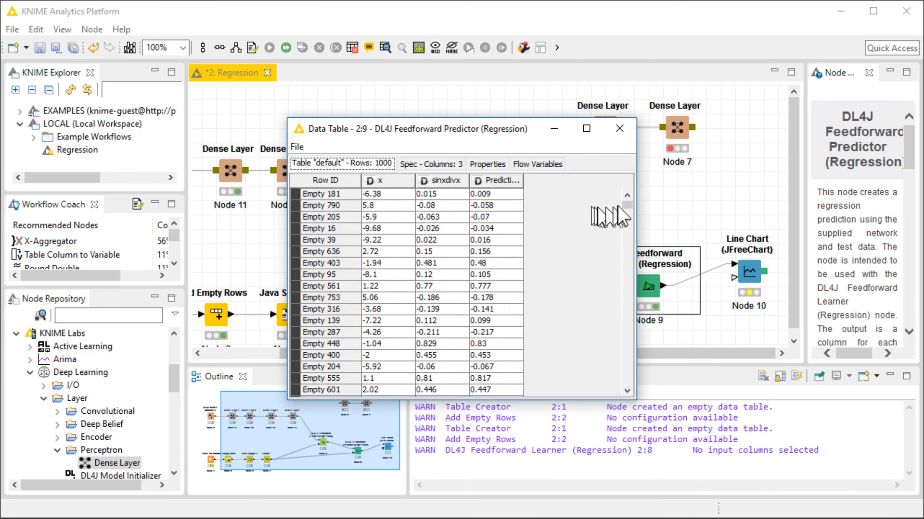
click(619, 128)
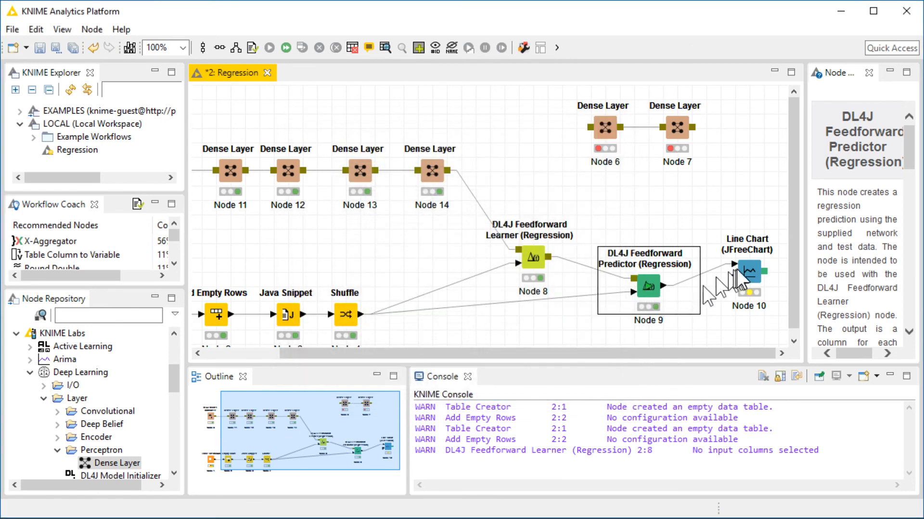
Execute the line chart node with its view open to compare predictions, then save the workflow.
click(748, 270)
right_click(749, 270)
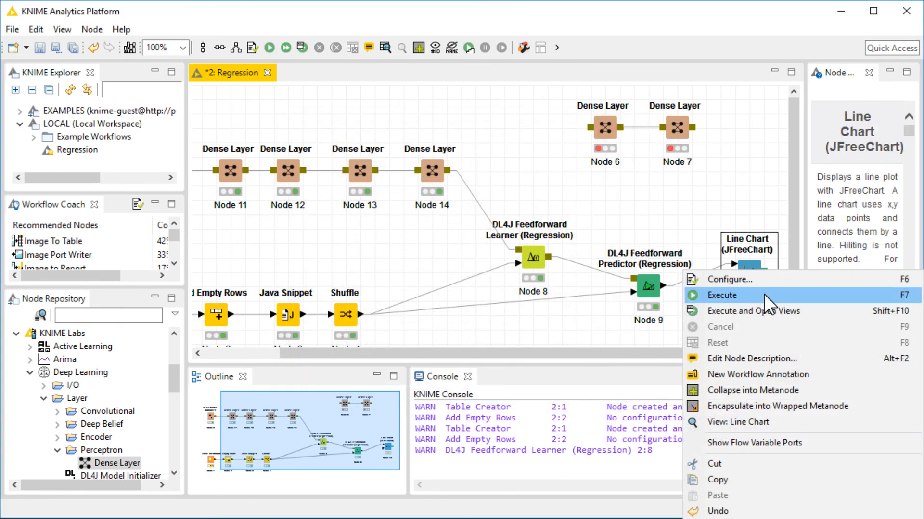
click(760, 310)
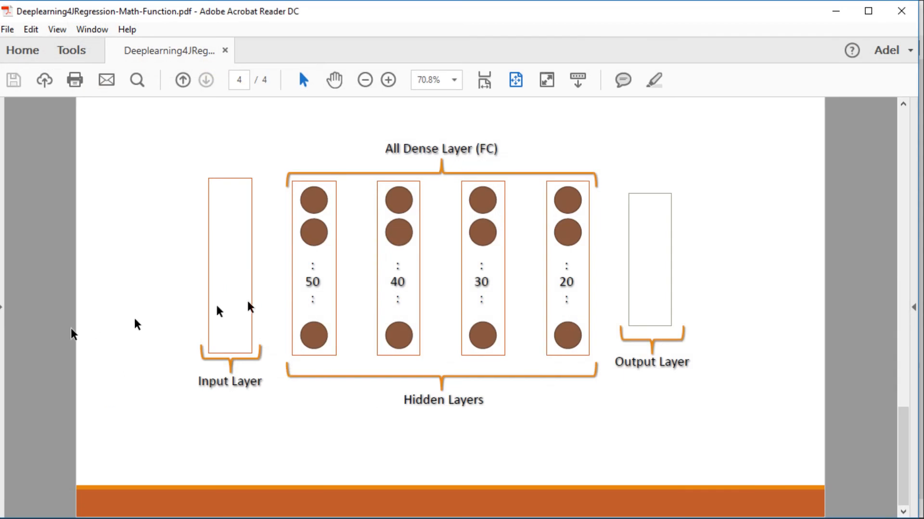
scroll(303, 288, up, 6)
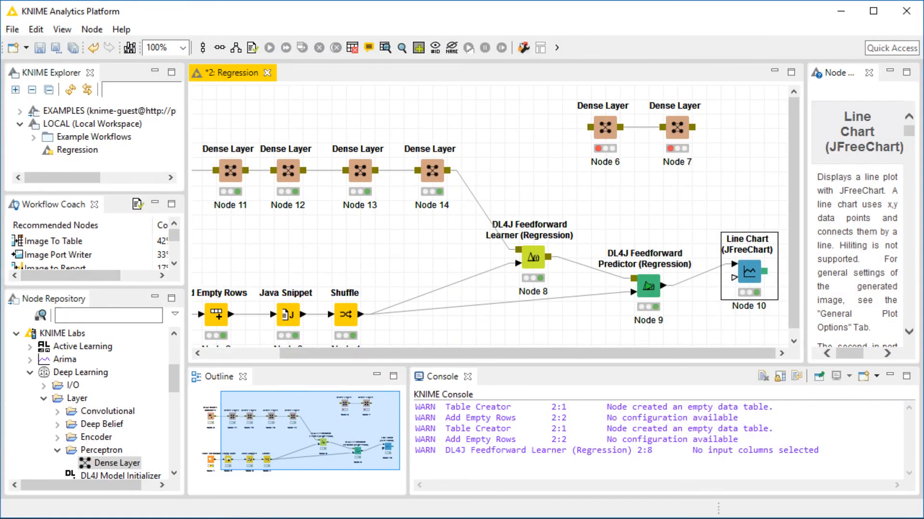
key(ctrl+s)
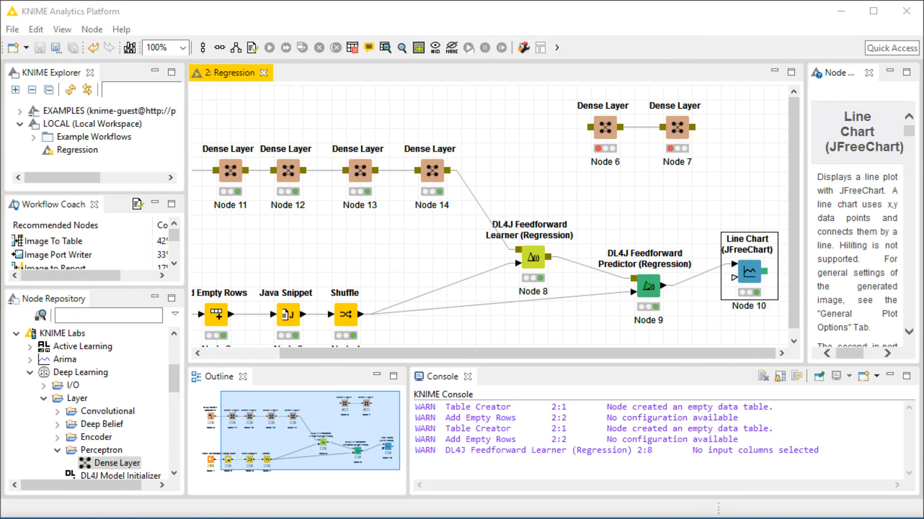